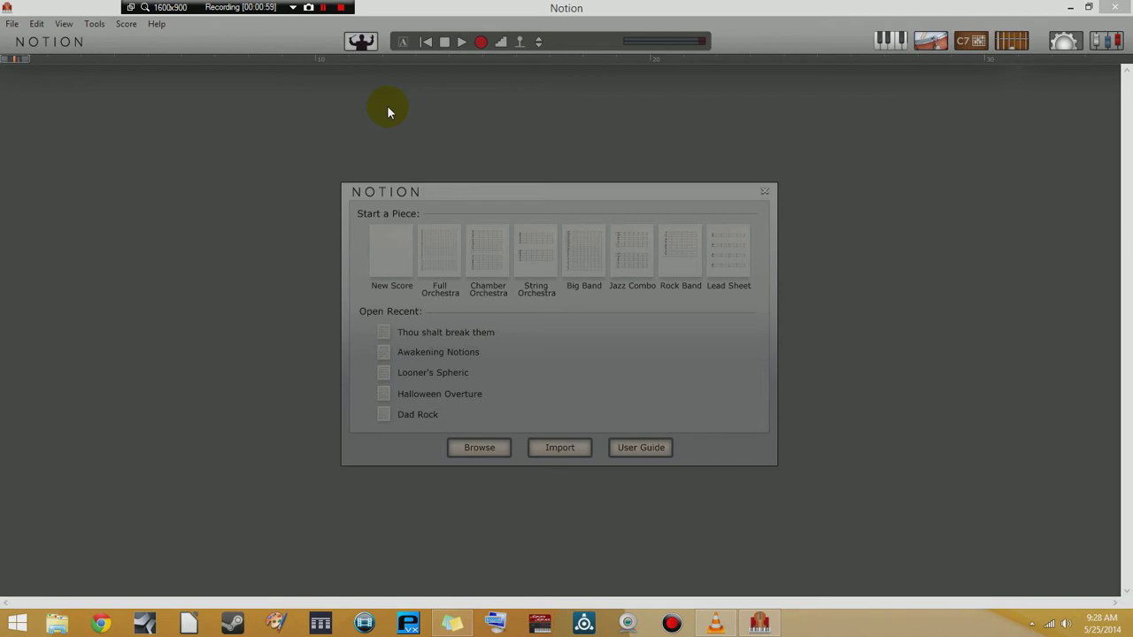
Step: Look through the View menu and dismiss it without choosing anything
left_click(64, 24)
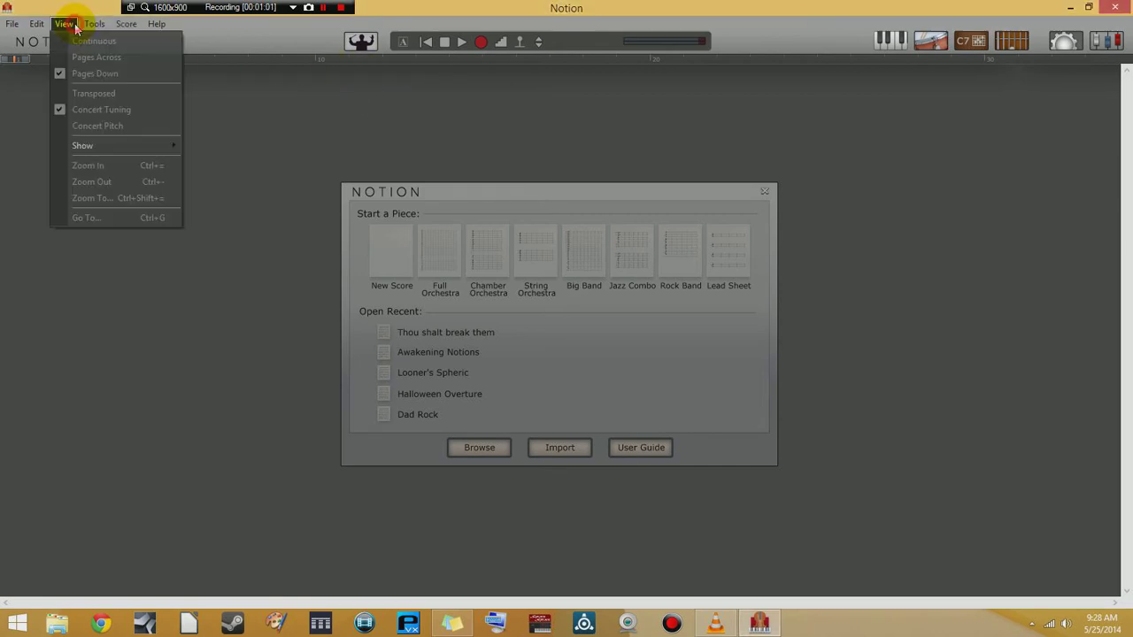
mouse_move(94, 24)
left_click(272, 108)
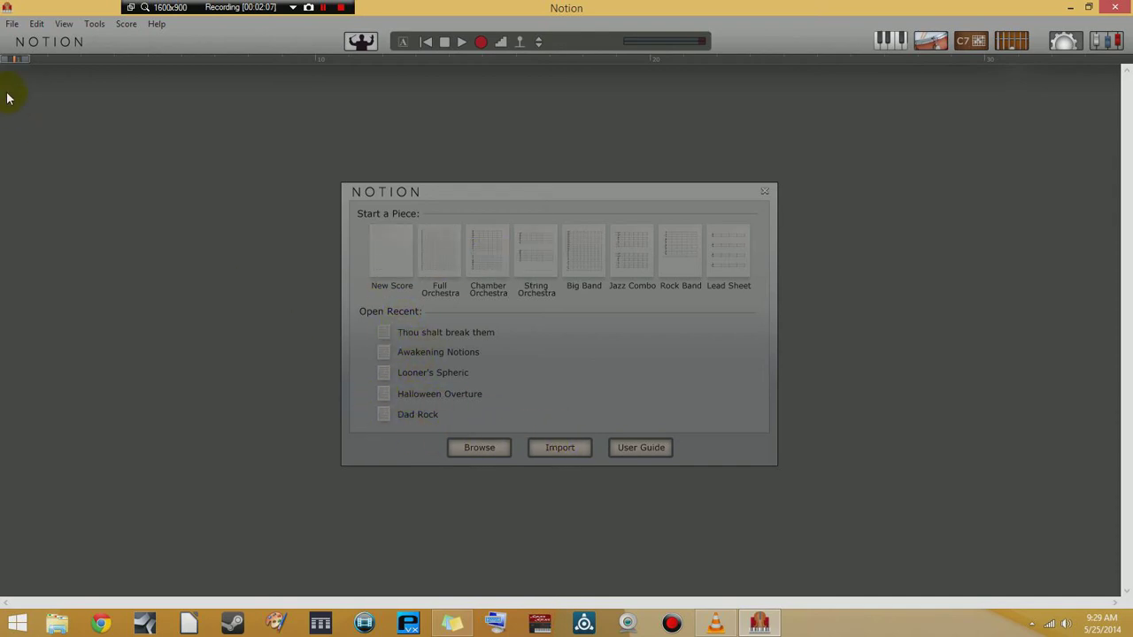
Step: Open the recent score Chinese Dance.notion
left_click(12, 25)
mouse_move(23, 57)
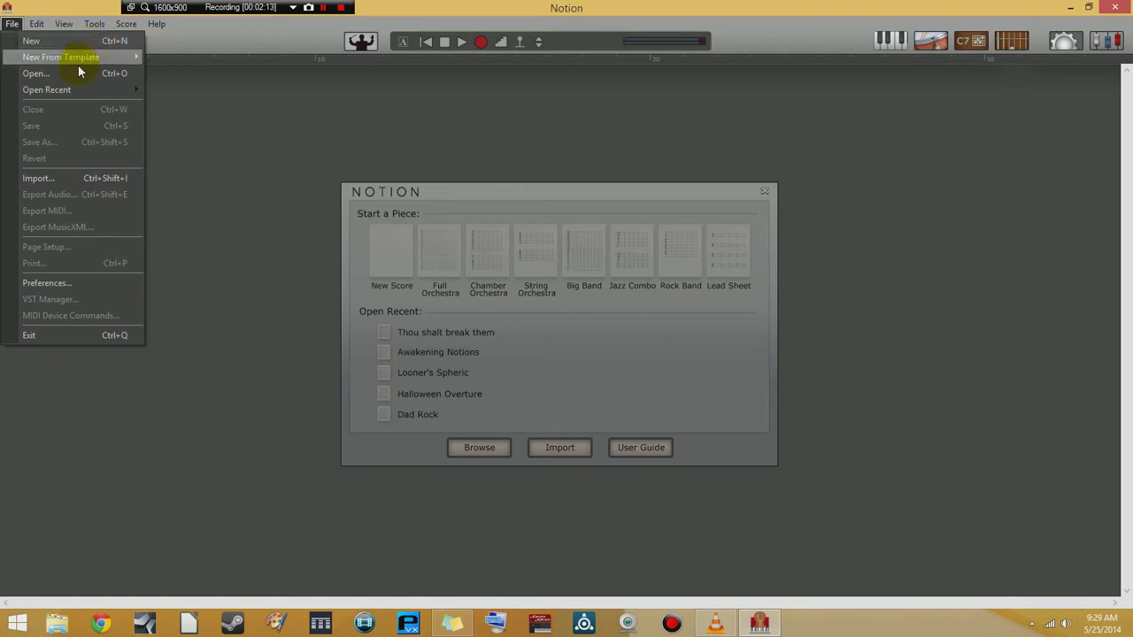
mouse_move(65, 90)
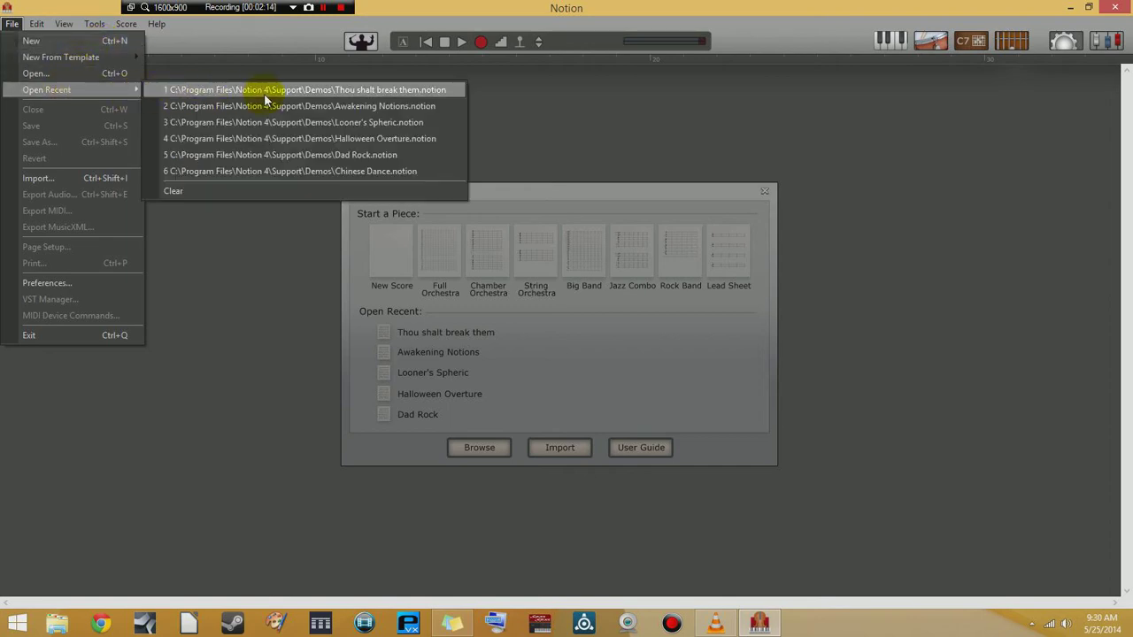
left_click(299, 171)
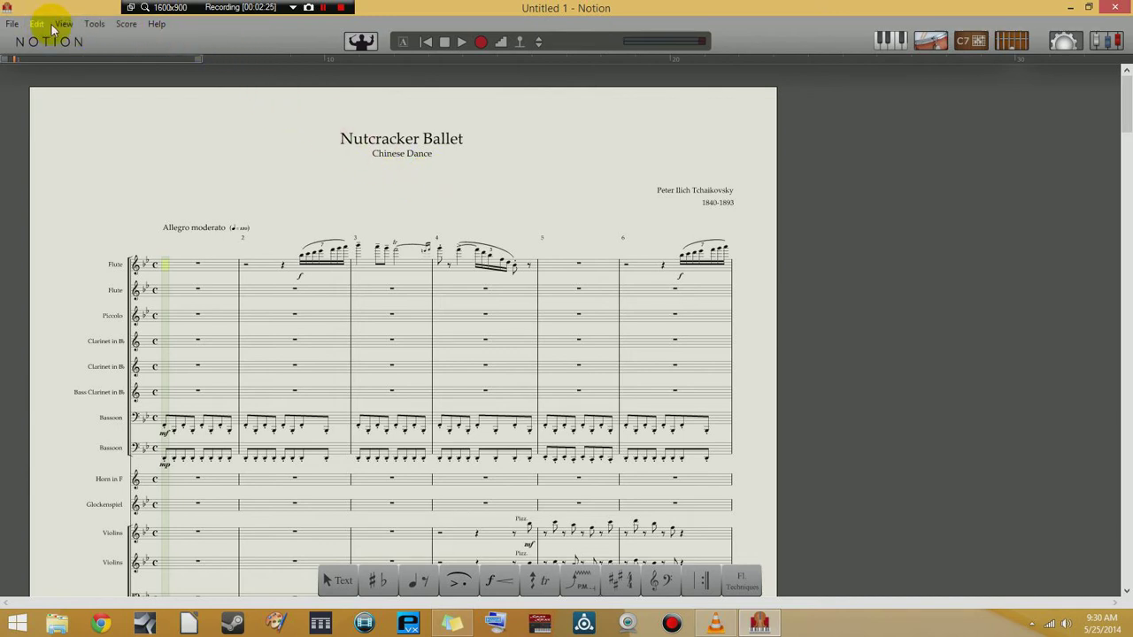
Step: Browse the Tools menu options
left_click(98, 27)
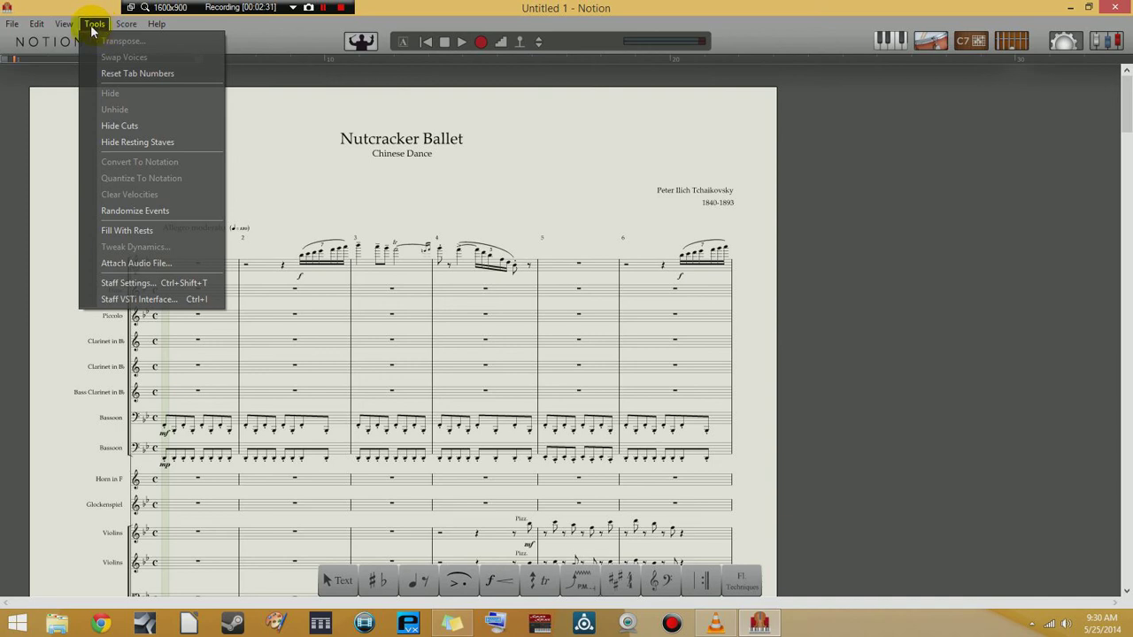
left_click(293, 8)
left_click(302, 24)
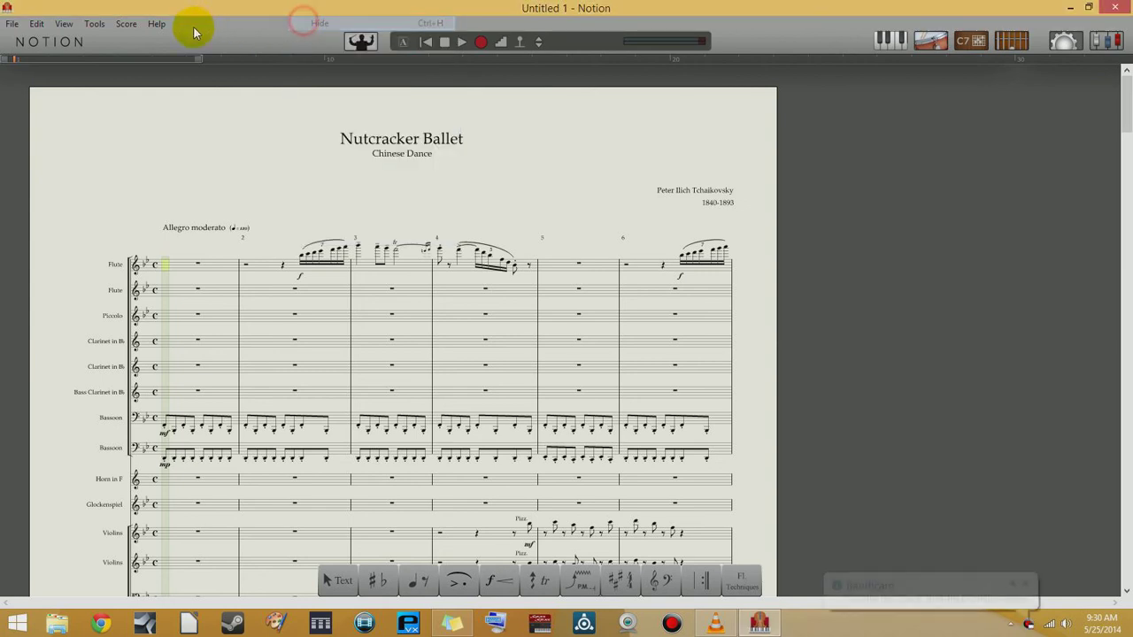
left_click(97, 25)
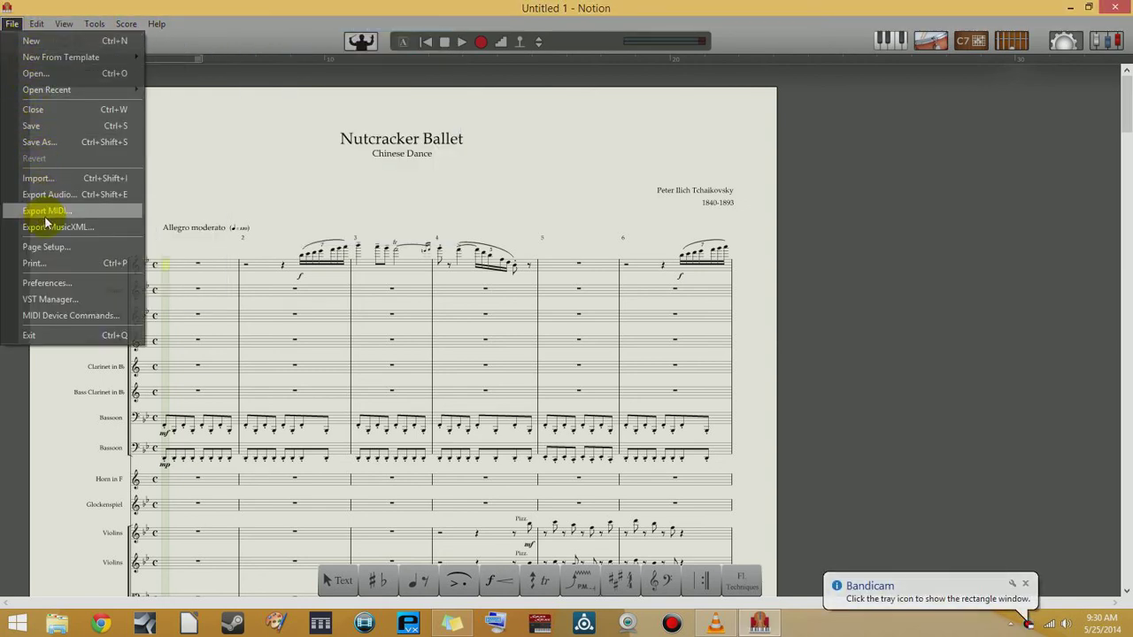
Step: In Preferences' Audio settings, select WASAPI with Speakers (Akai EIE Pro Audio) and confirm
left_click(47, 283)
left_click(469, 174)
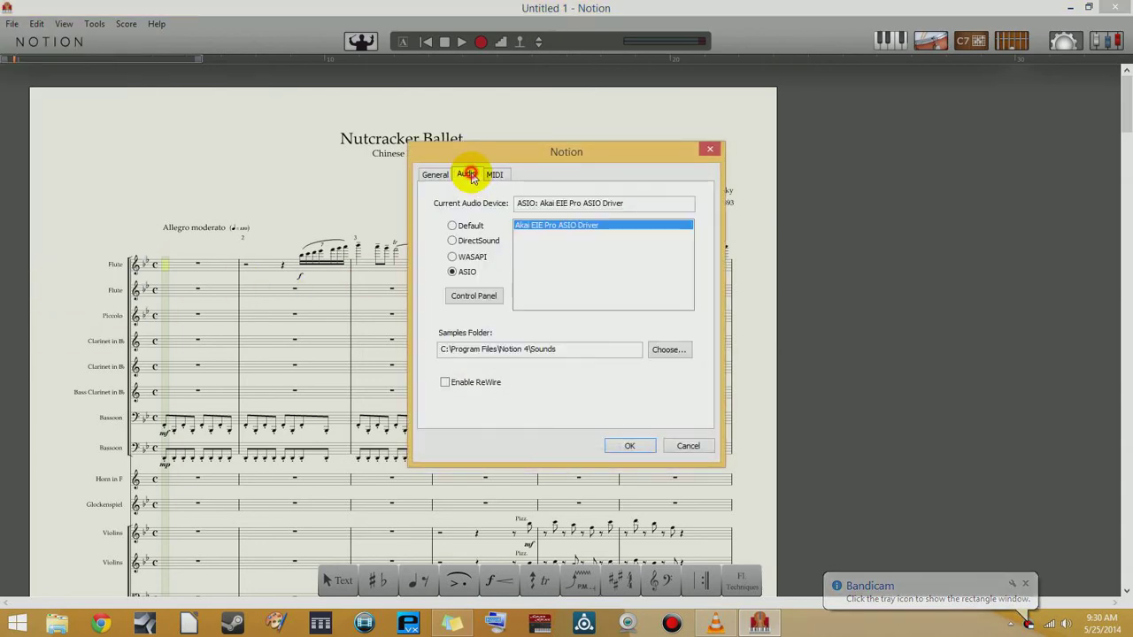
left_click(453, 258)
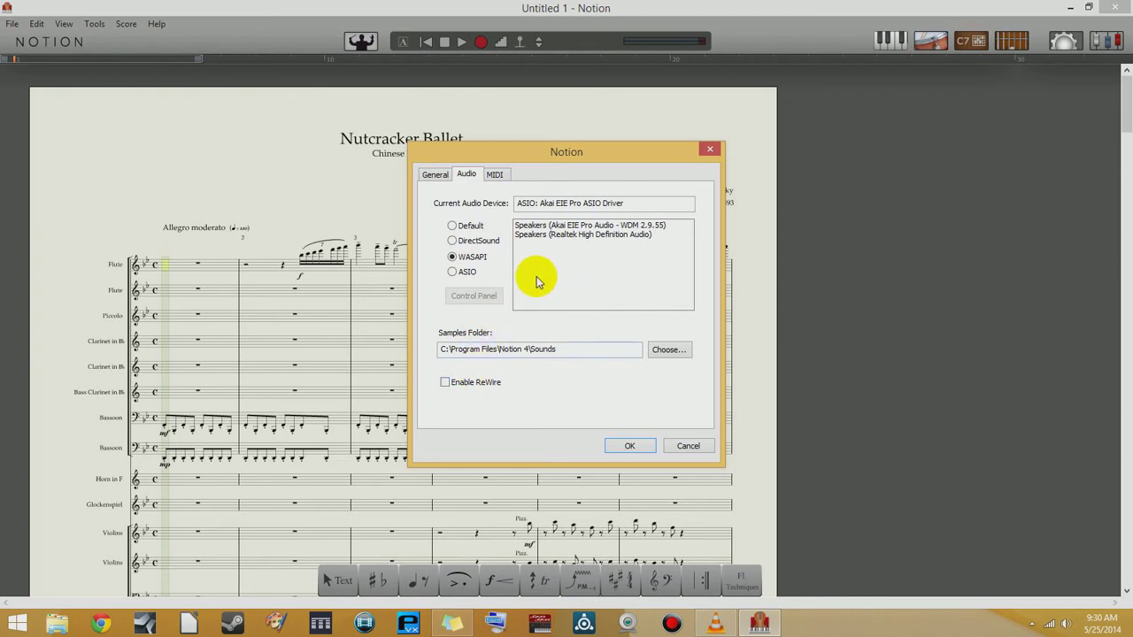
left_click(540, 227)
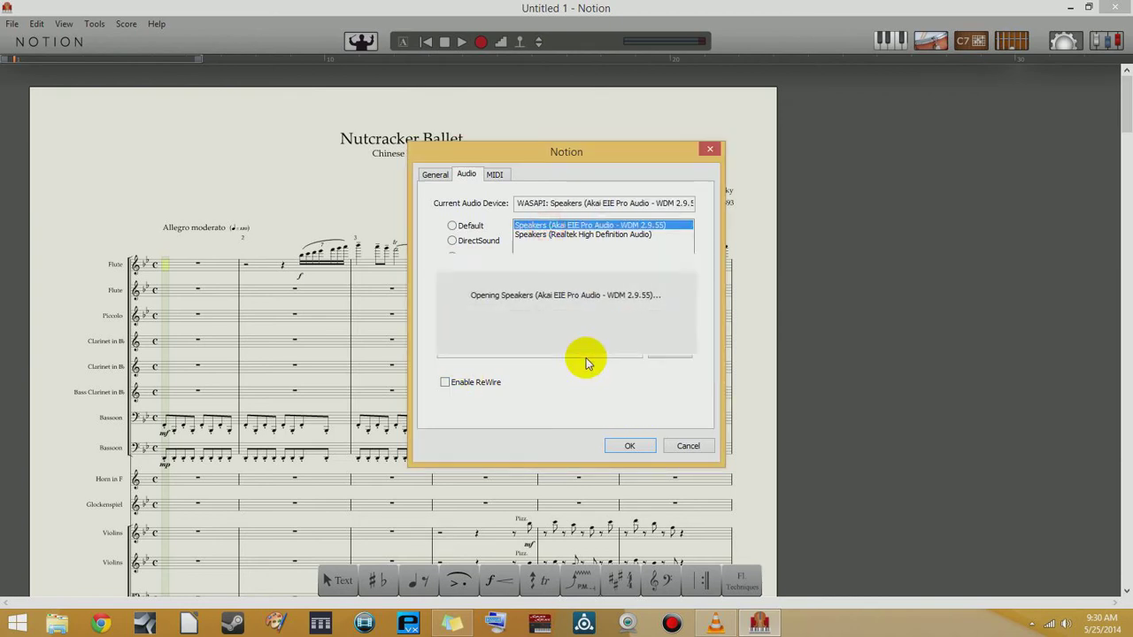
left_click(631, 446)
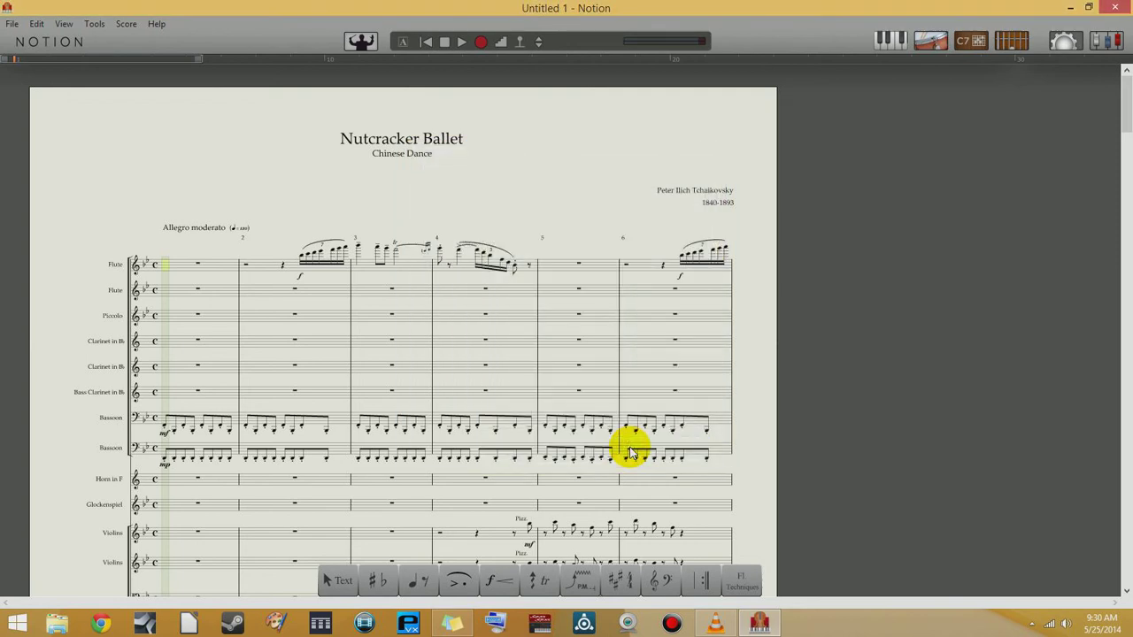
Step: Play the Chinese Dance score from the start through to its final bar
left_click(462, 43)
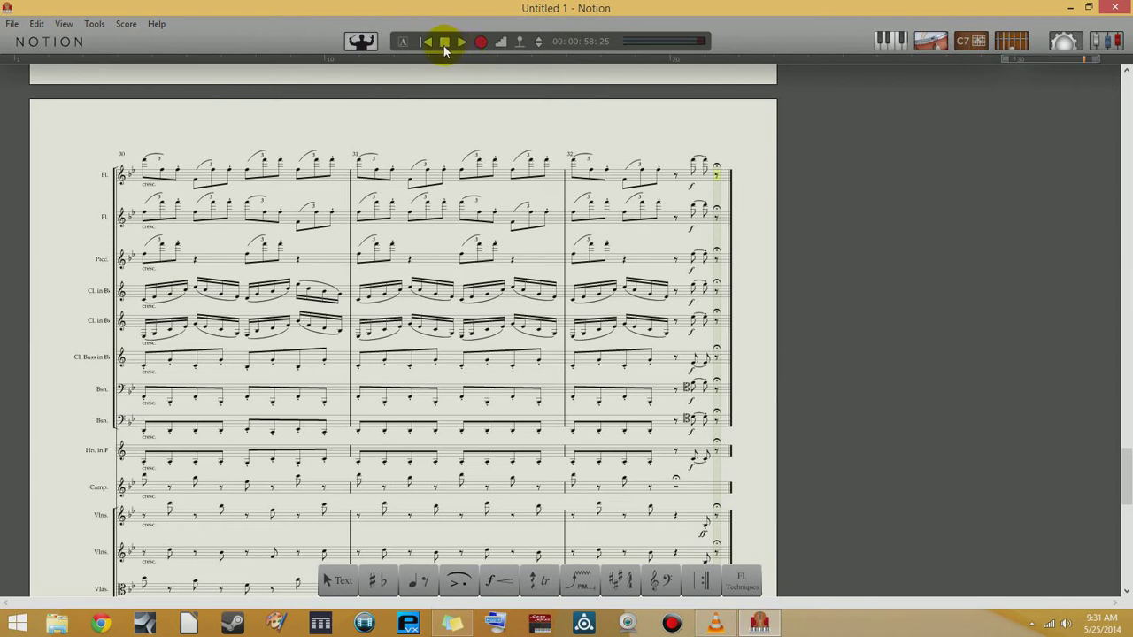
Step: Stop and rewind the Chinese Dance playback, then create a new blank score
left_click(446, 42)
left_click(427, 43)
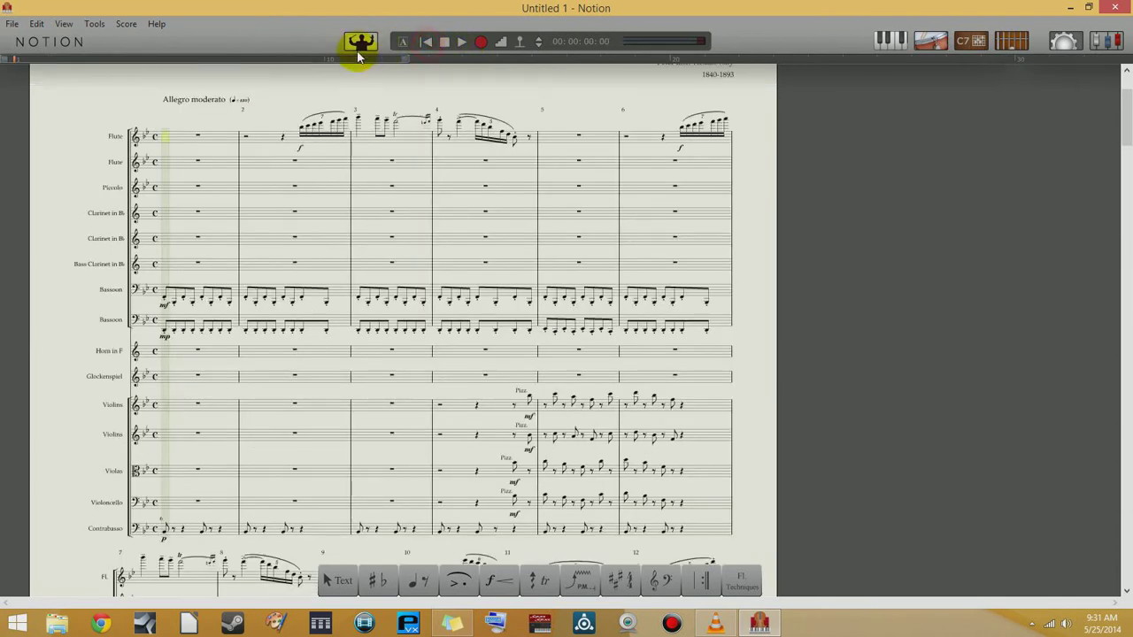
left_click(12, 24)
left_click(27, 41)
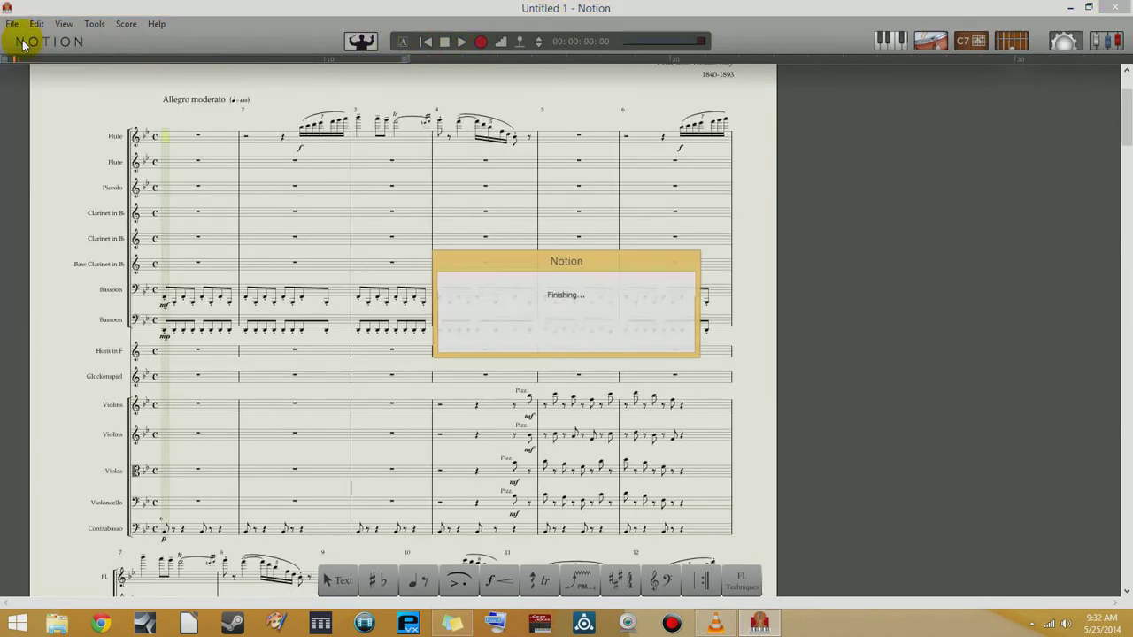
Step: Reposition the new score's window and add a Piano grand staff in score setup
left_click_drag(340, 142, 385, 69)
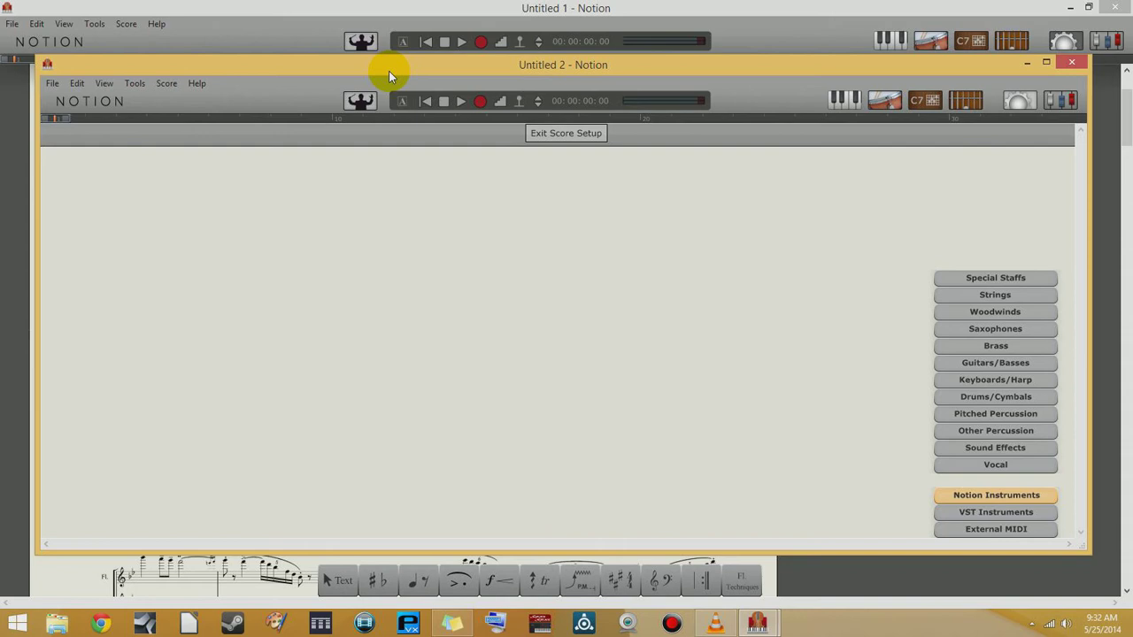
mouse_move(981, 292)
mouse_move(993, 468)
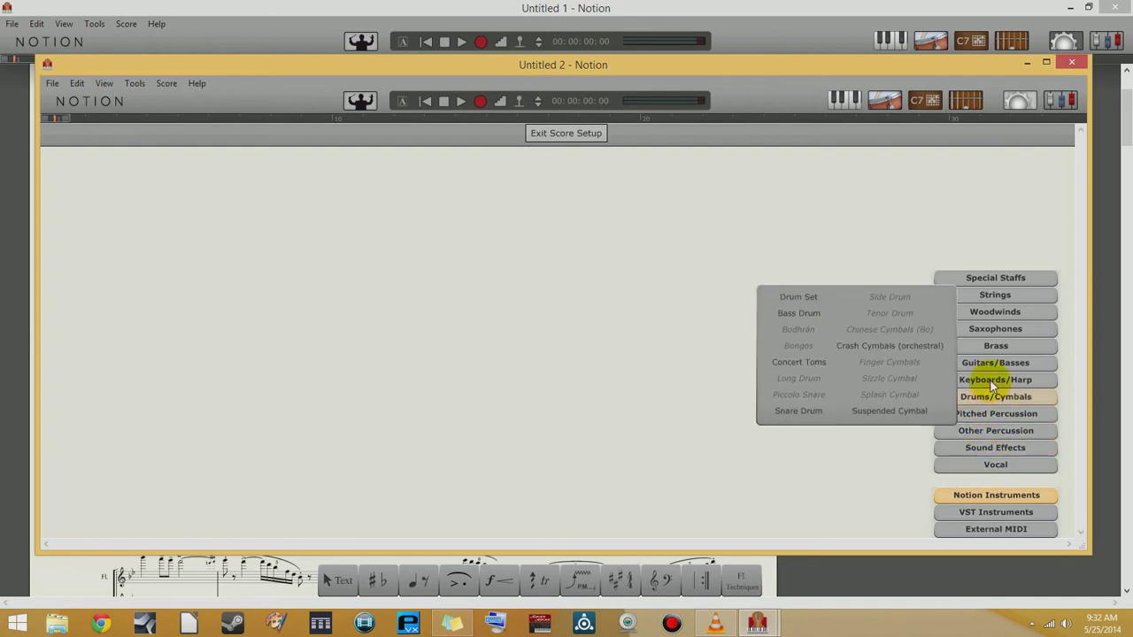
mouse_move(989, 378)
left_click(858, 334)
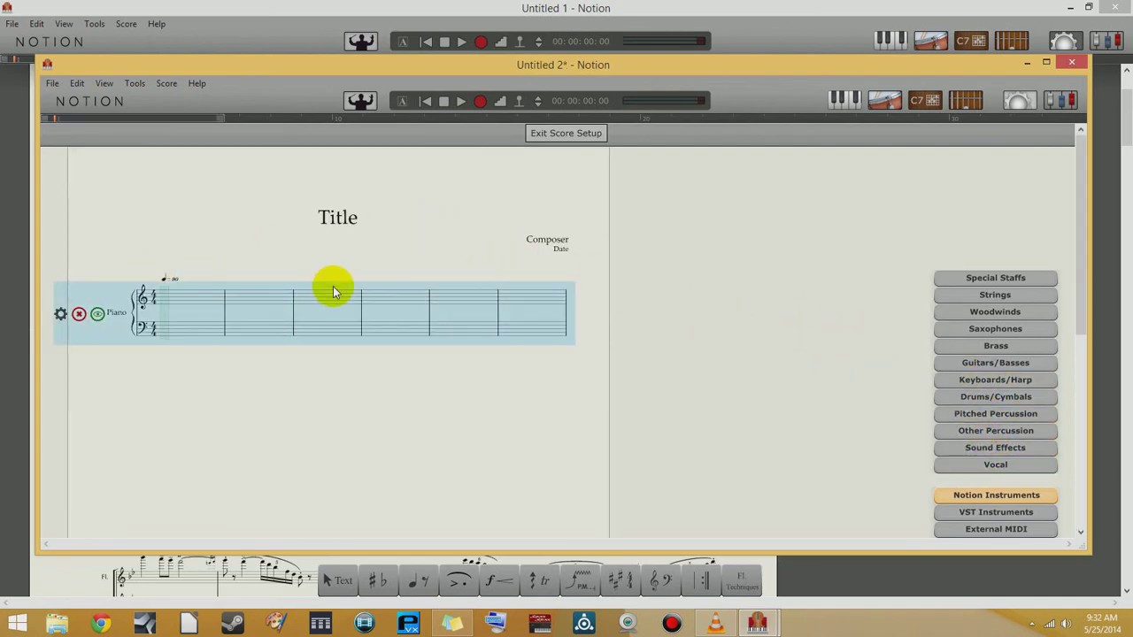
Step: Minimize Chinese Dance, confirm the WASAPI audio setting, and maximize the Untitled 2 Piano score
left_click(544, 135)
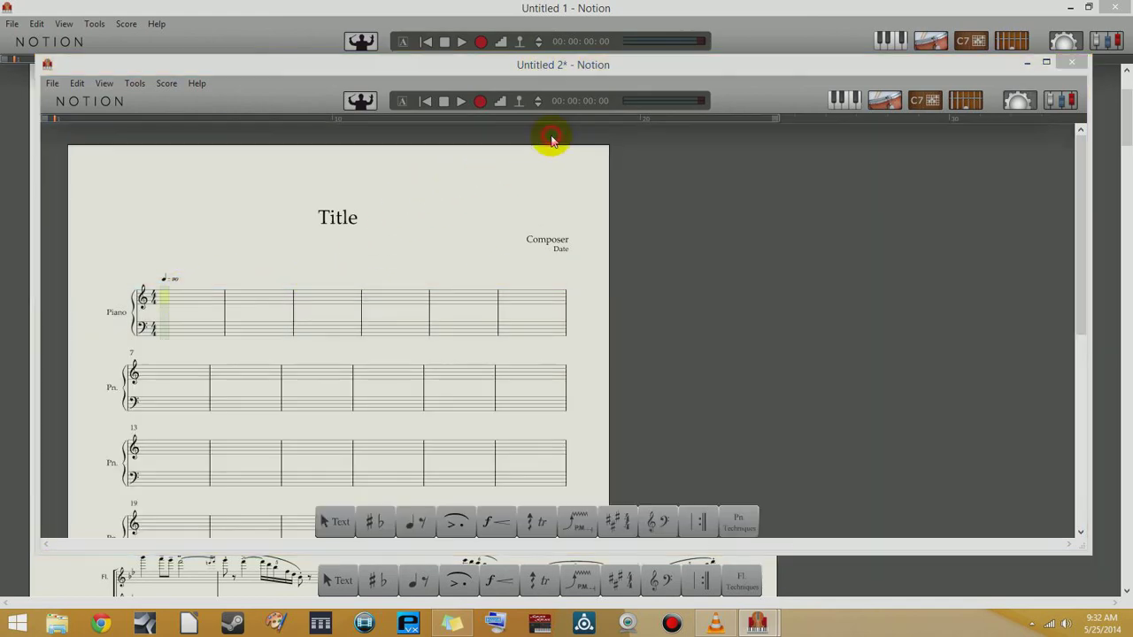
left_click(1087, 7)
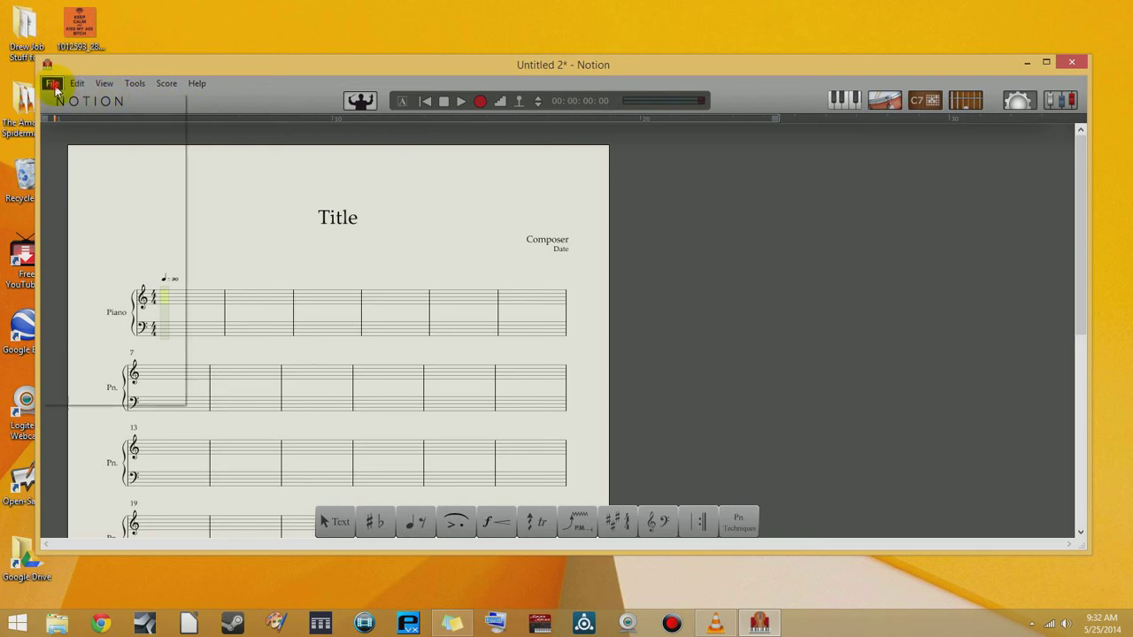
left_click(52, 84)
left_click(88, 344)
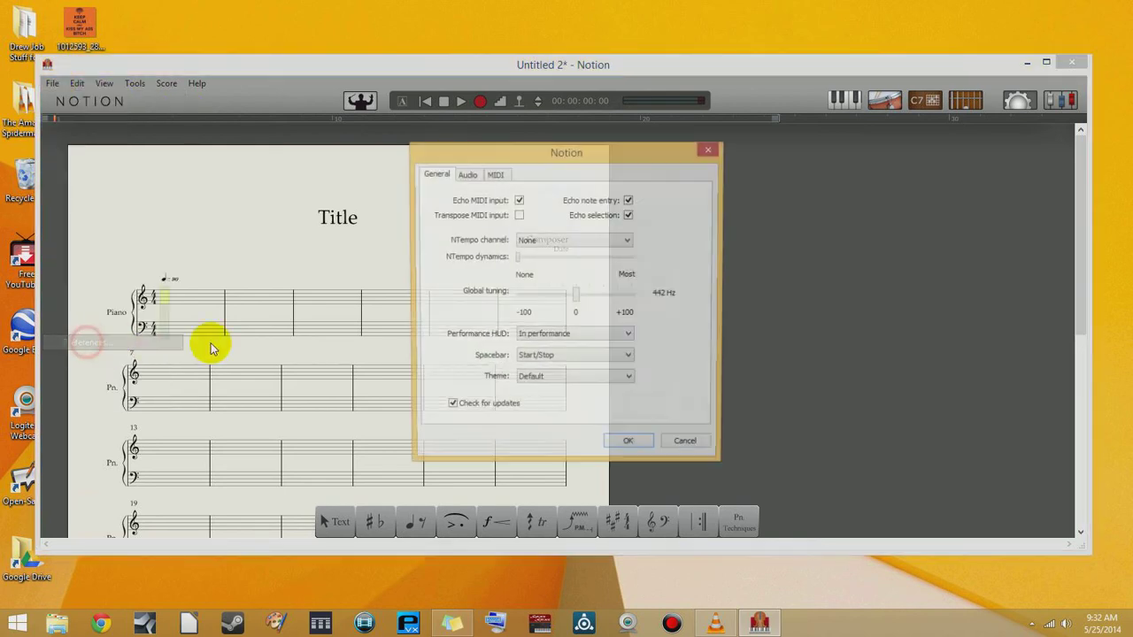
left_click(467, 175)
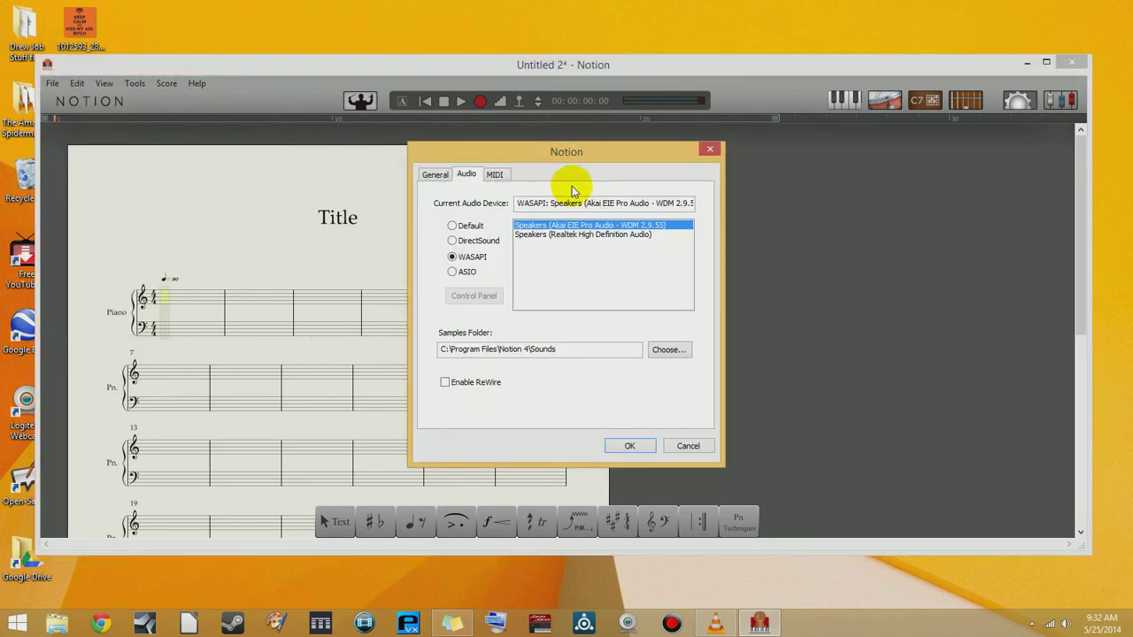
left_click(710, 148)
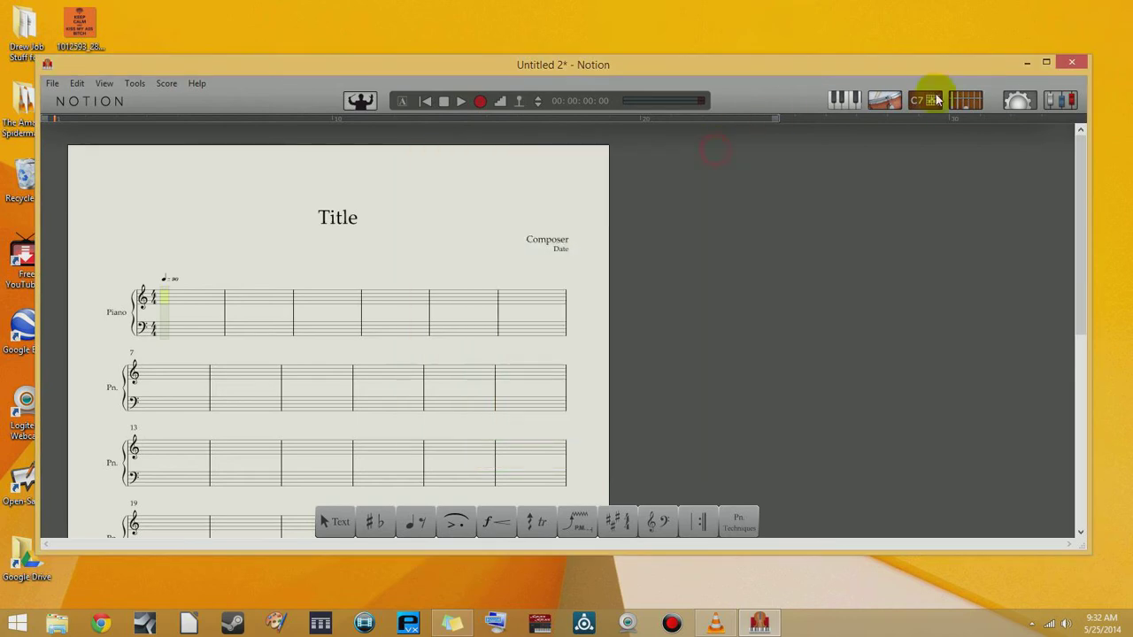
left_click(1043, 64)
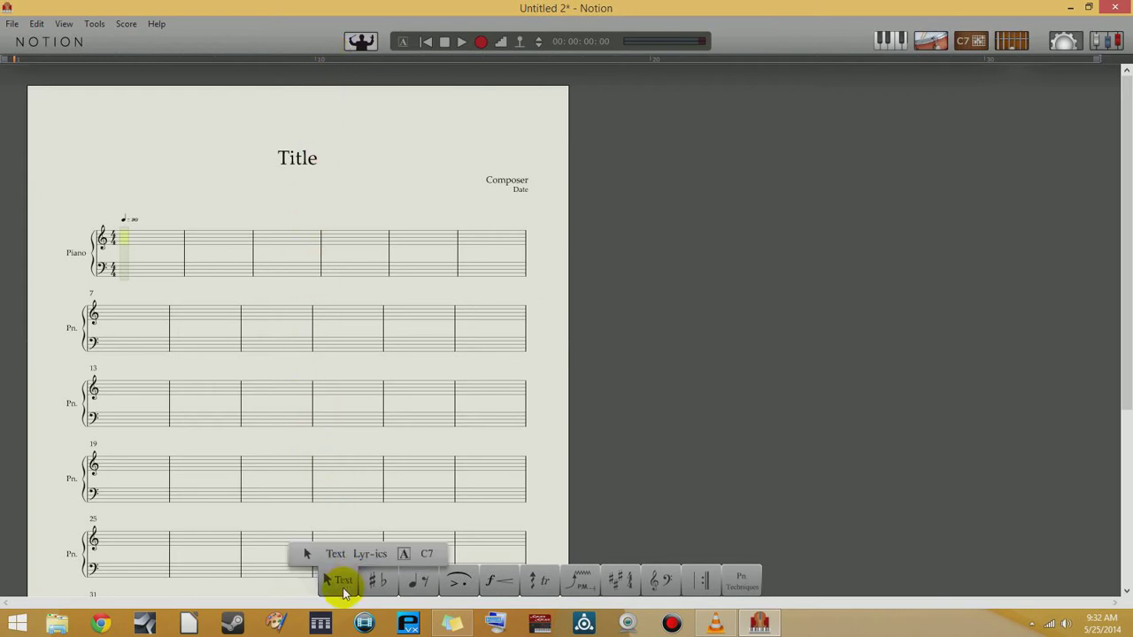
Step: Expand the bottom note/rest palette and pick a quarter rest for entry
mouse_move(455, 586)
mouse_move(335, 592)
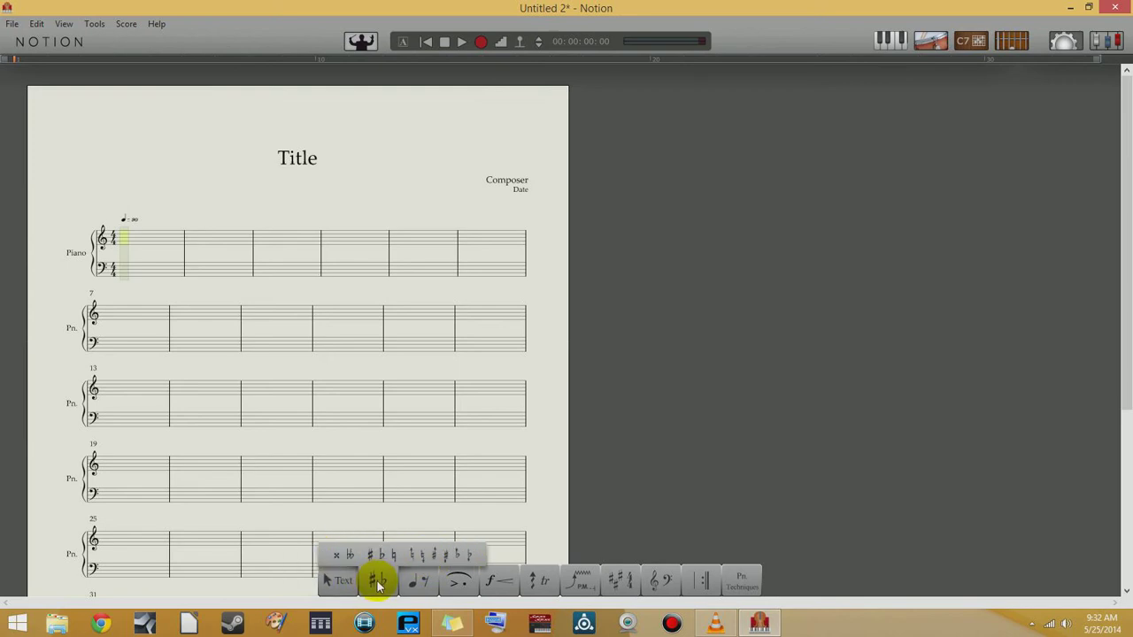
mouse_move(375, 587)
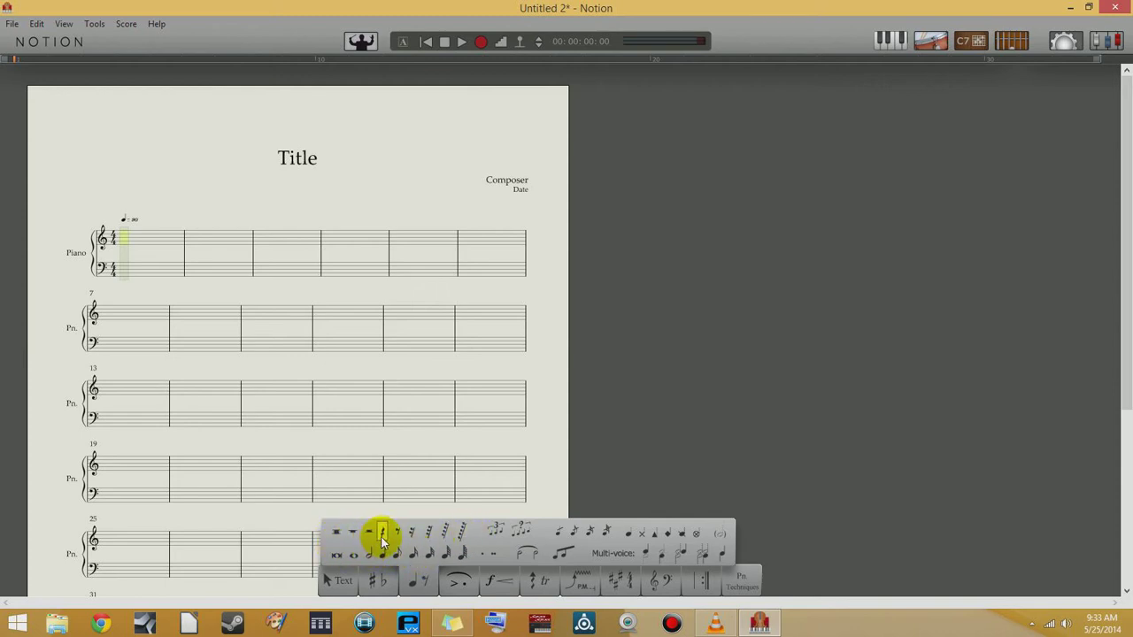
left_click(384, 535)
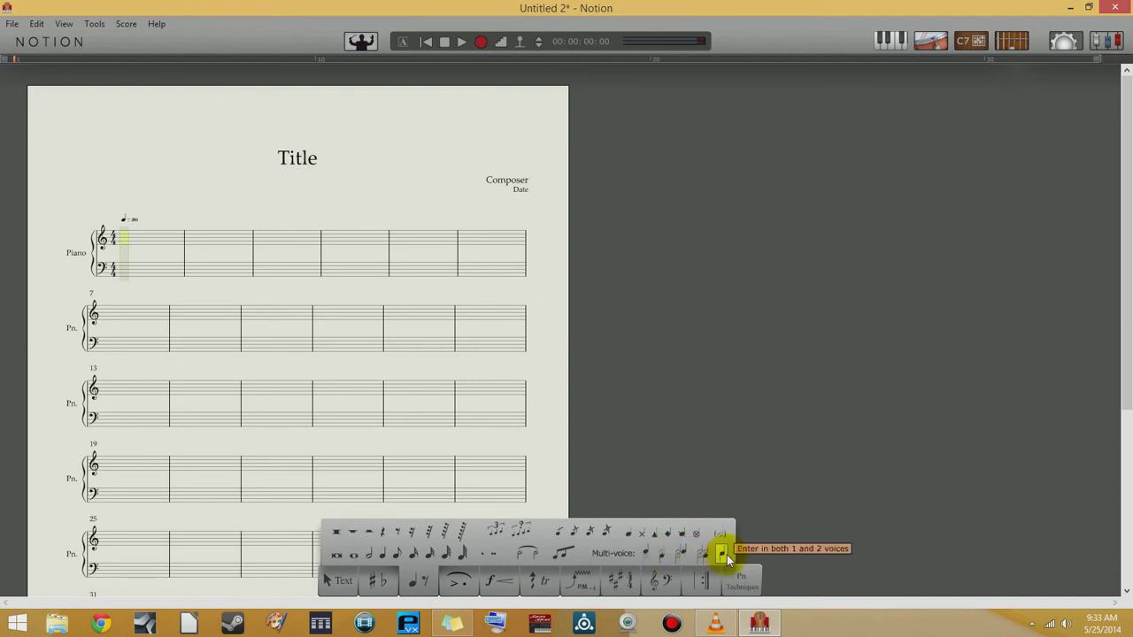
Step: Select whole-note entry and zoom the score in three times via View > Zoom In
left_click(723, 554)
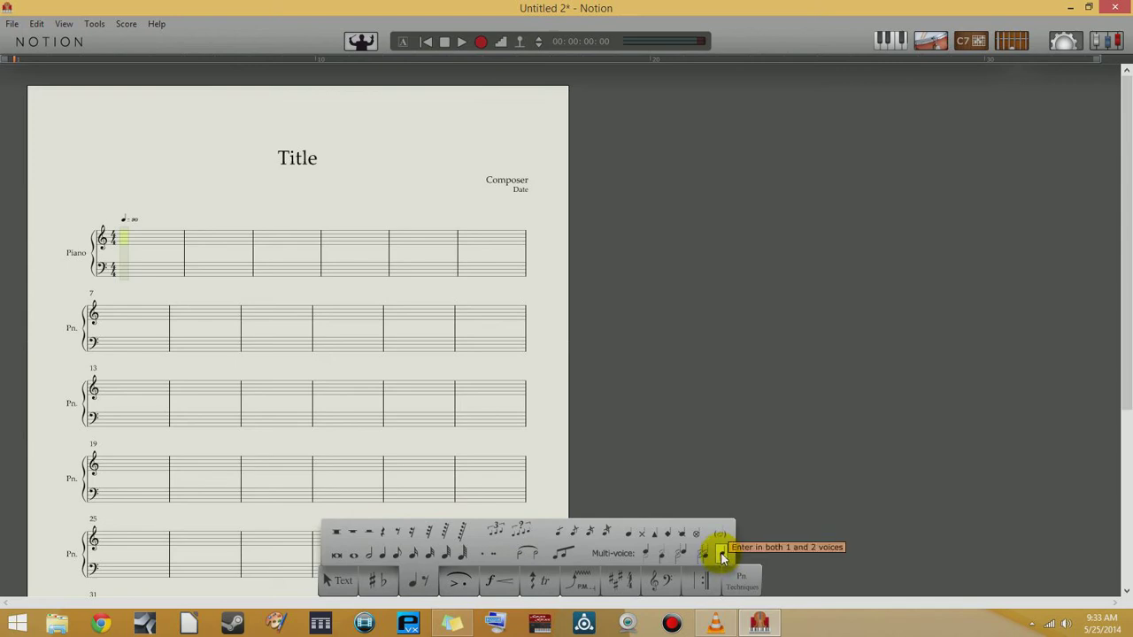
left_click(358, 554)
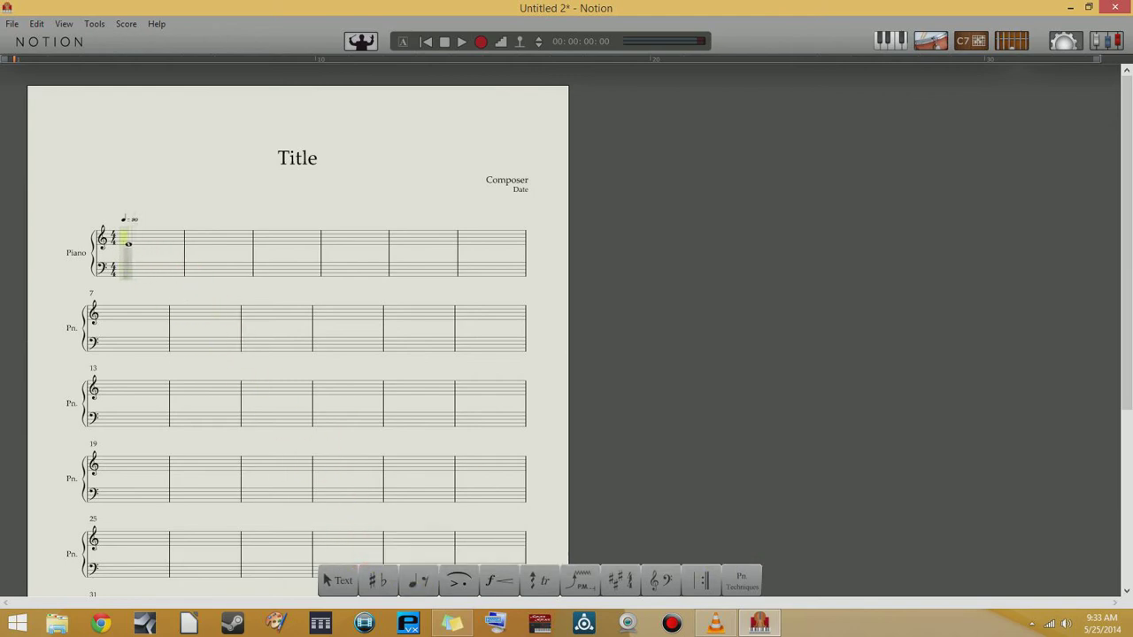
left_click(76, 26)
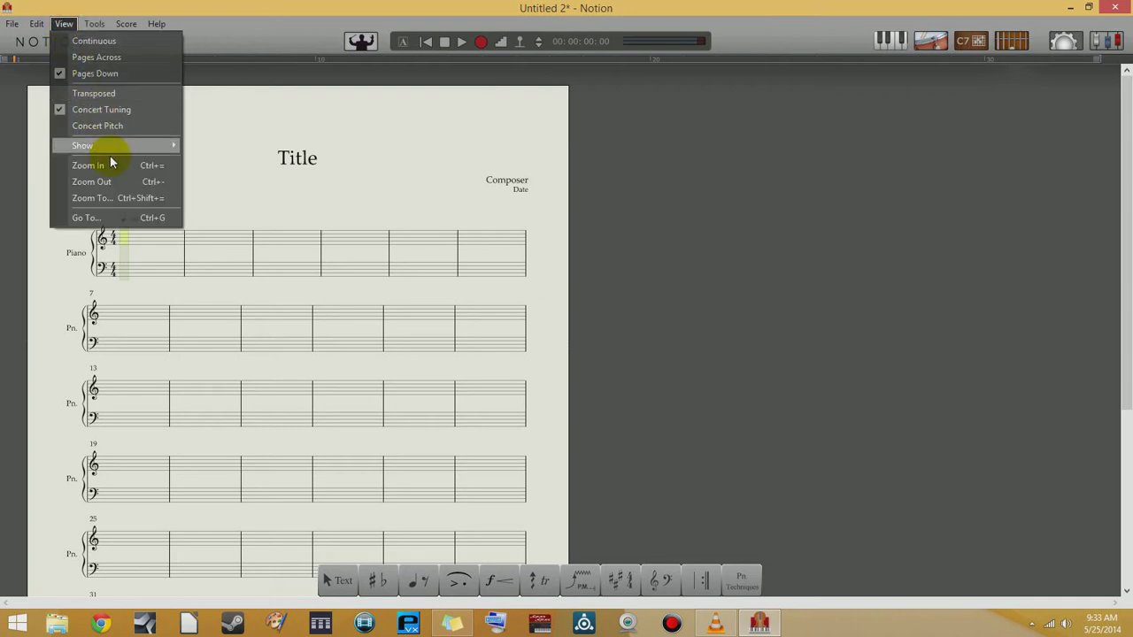
left_click(110, 166)
left_click(62, 24)
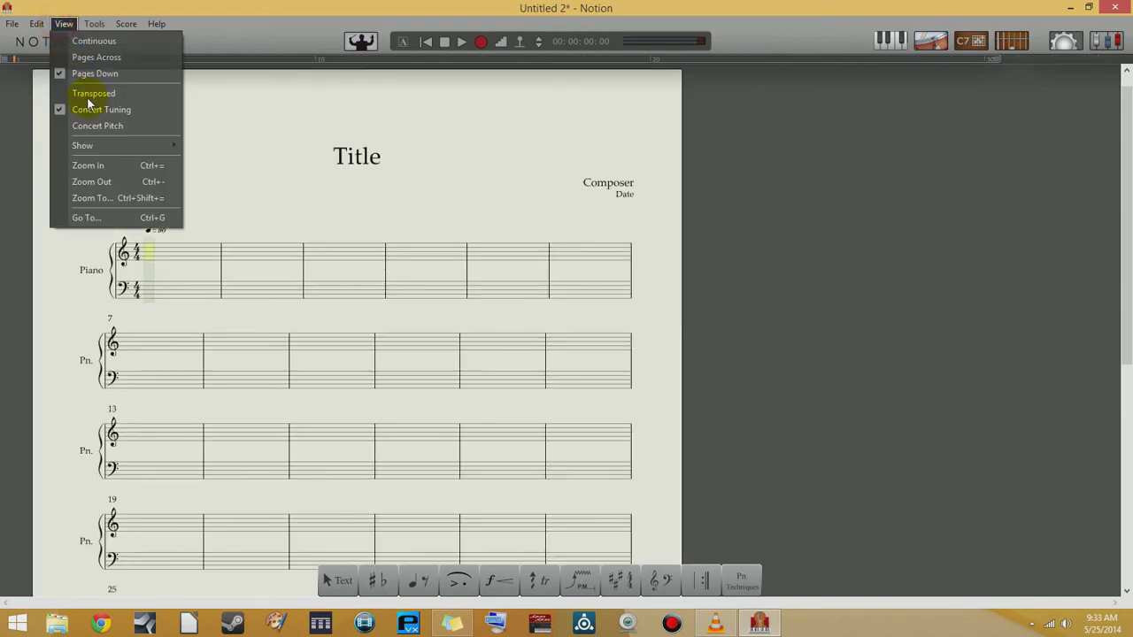
left_click(94, 163)
left_click(64, 25)
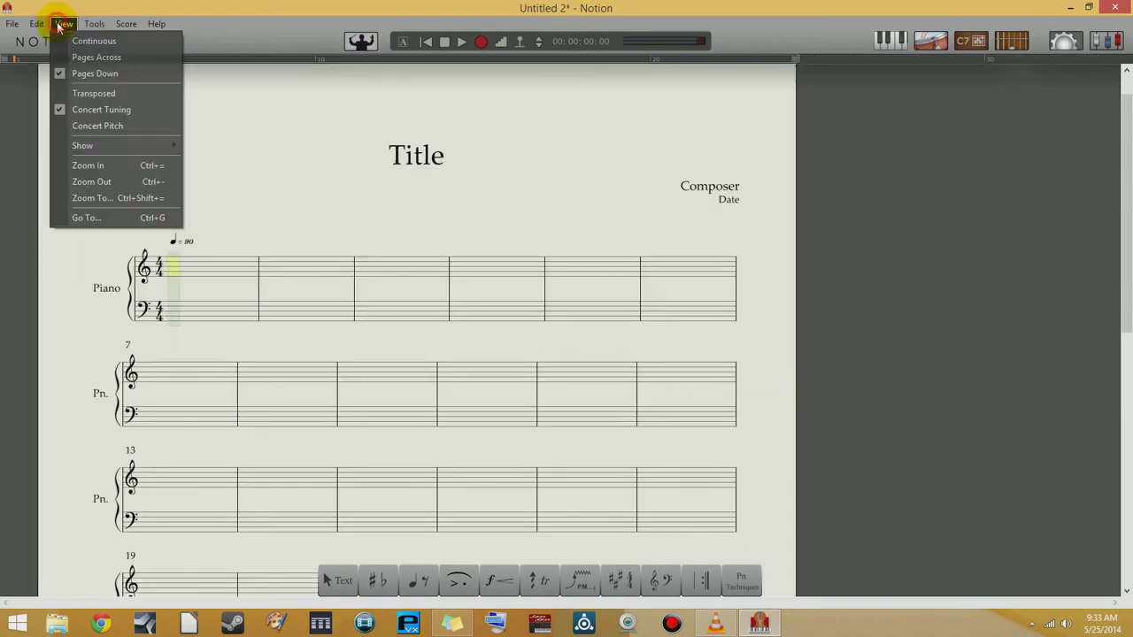
left_click(96, 164)
Step: Place a whole note in the piano's first measure
scroll(271, 317, "down", 3)
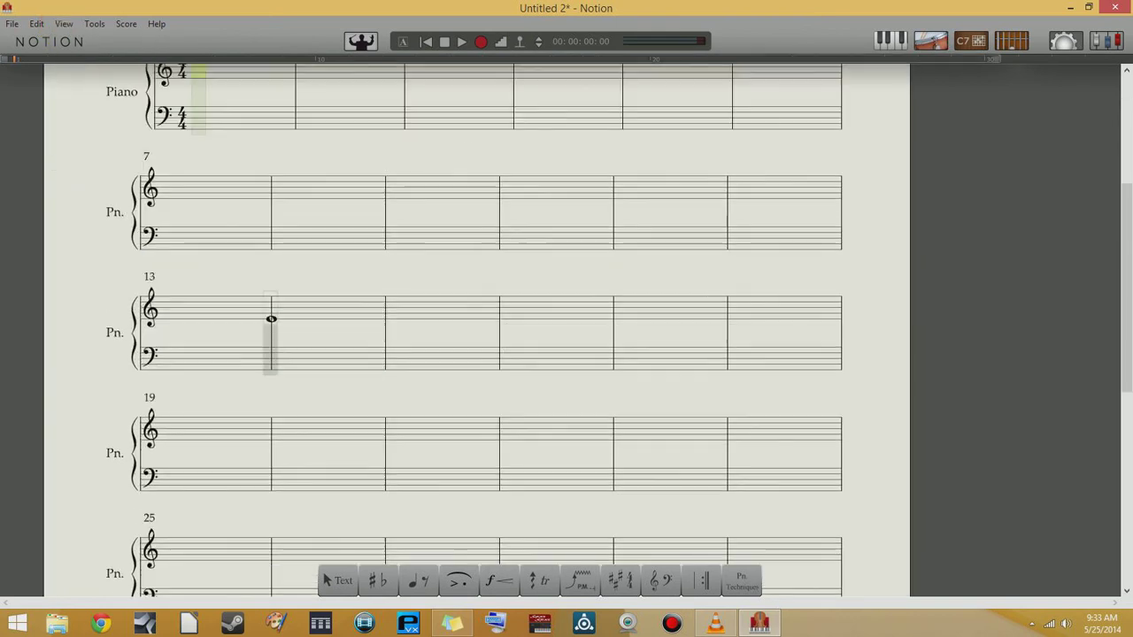
scroll(271, 317, "up", 2)
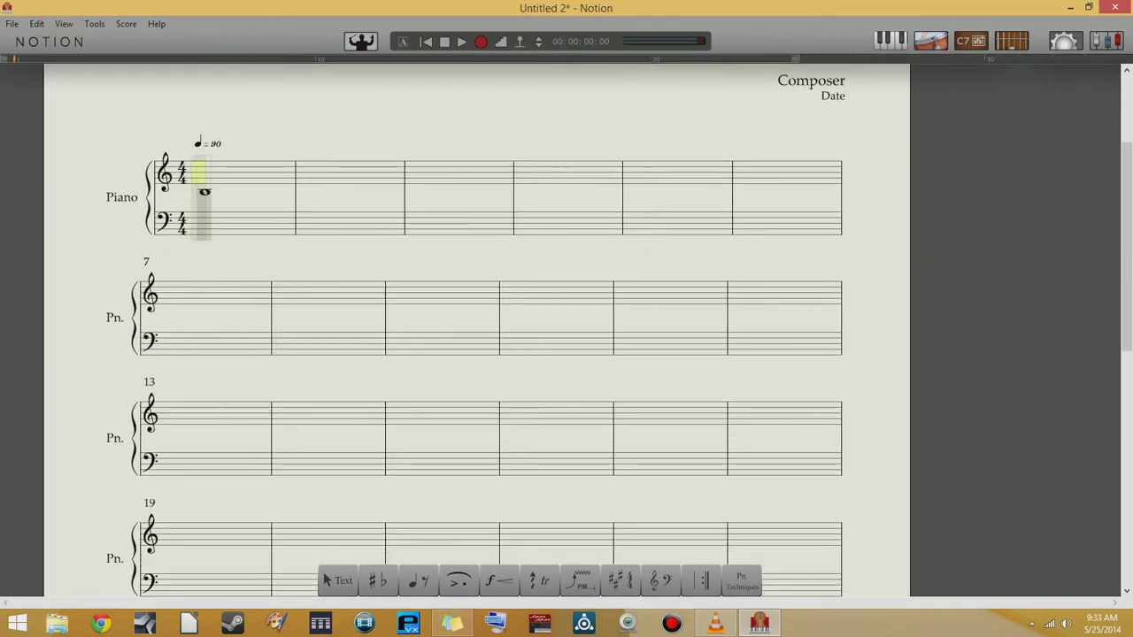
left_click(202, 179)
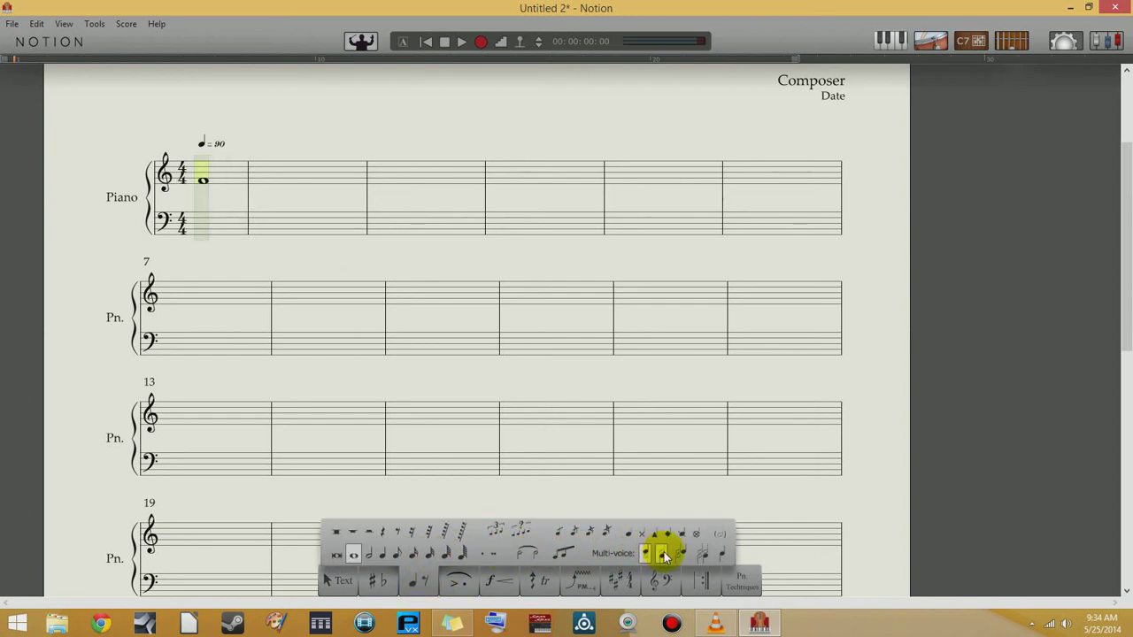
Step: Switch to voice 2 with a shorter duration and enter three notes in measure 1
left_click(662, 555)
mouse_move(421, 582)
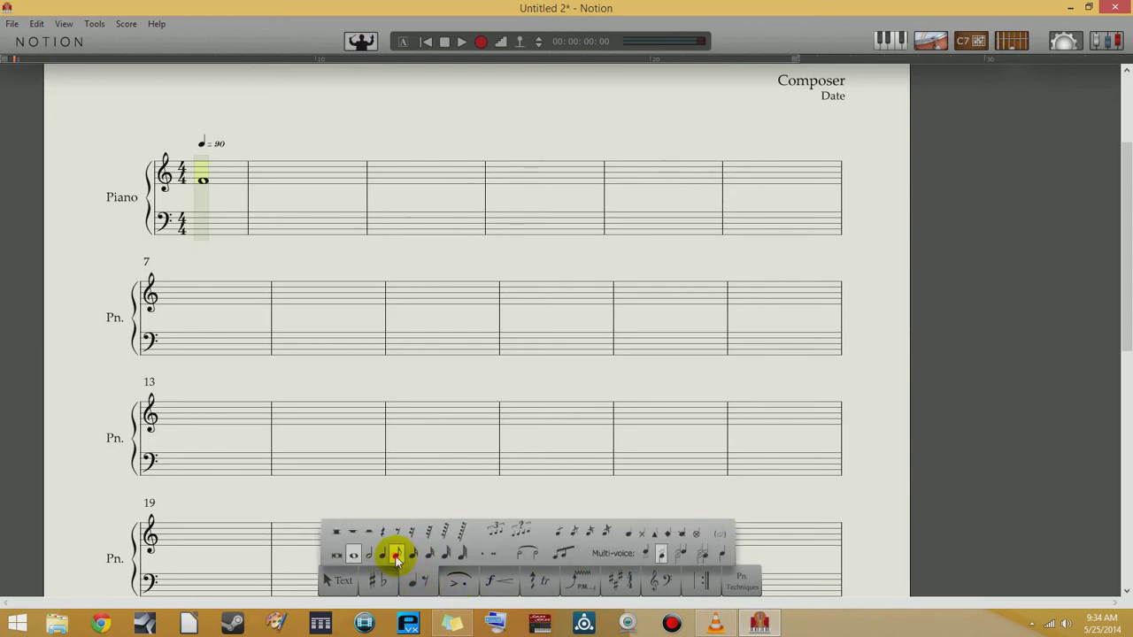
left_click(415, 556)
mouse_move(416, 580)
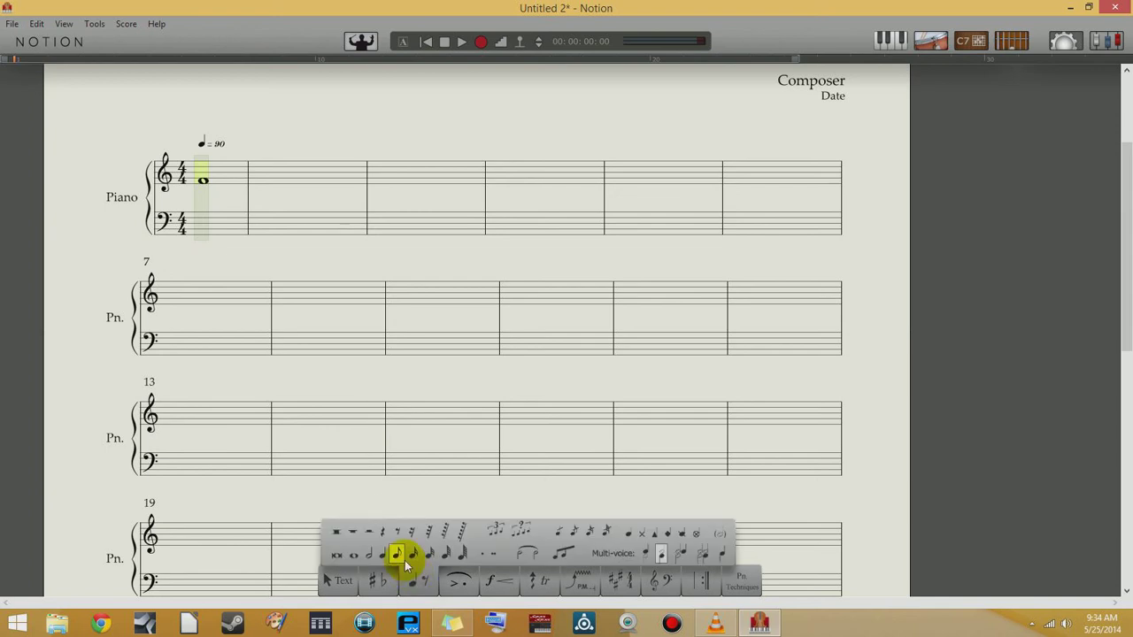
left_click(386, 555)
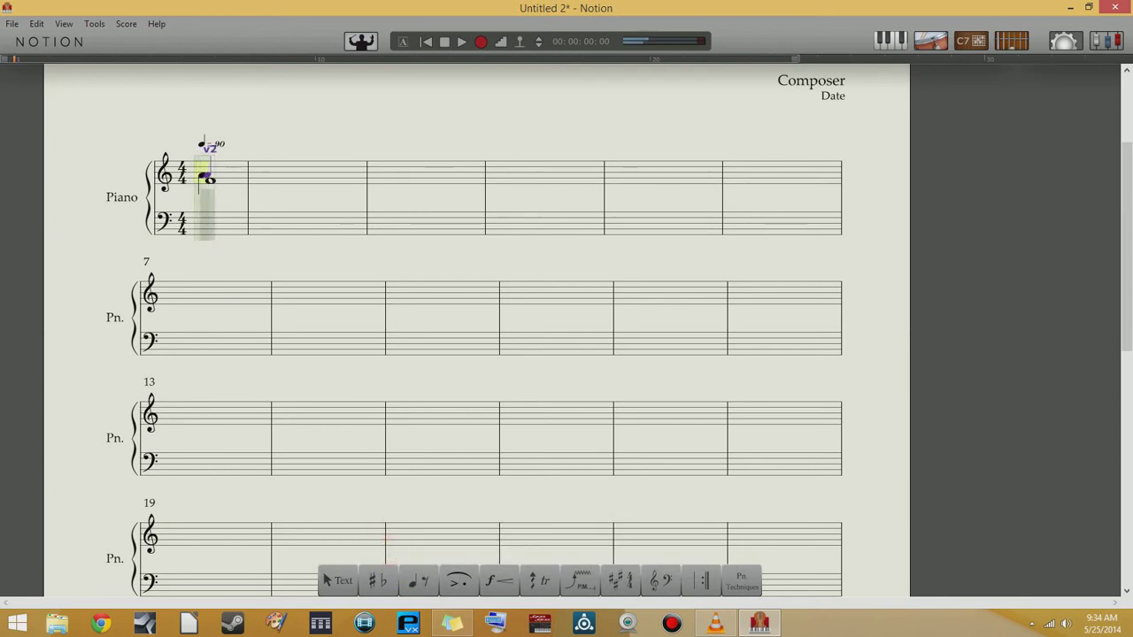
left_click(219, 170)
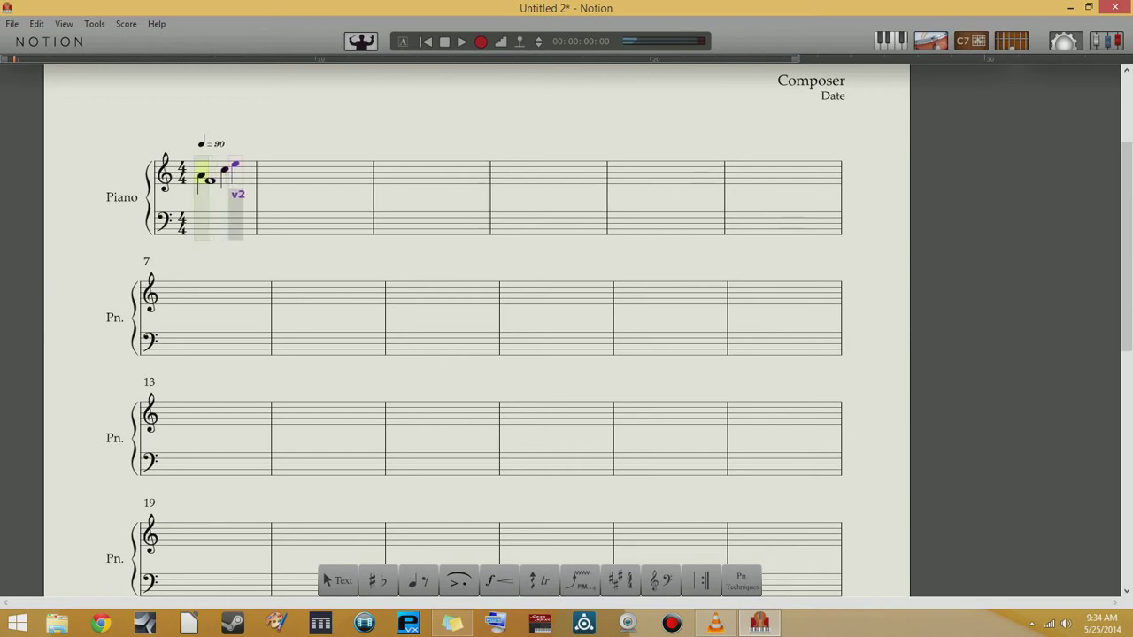
left_click(237, 163)
left_click(256, 165)
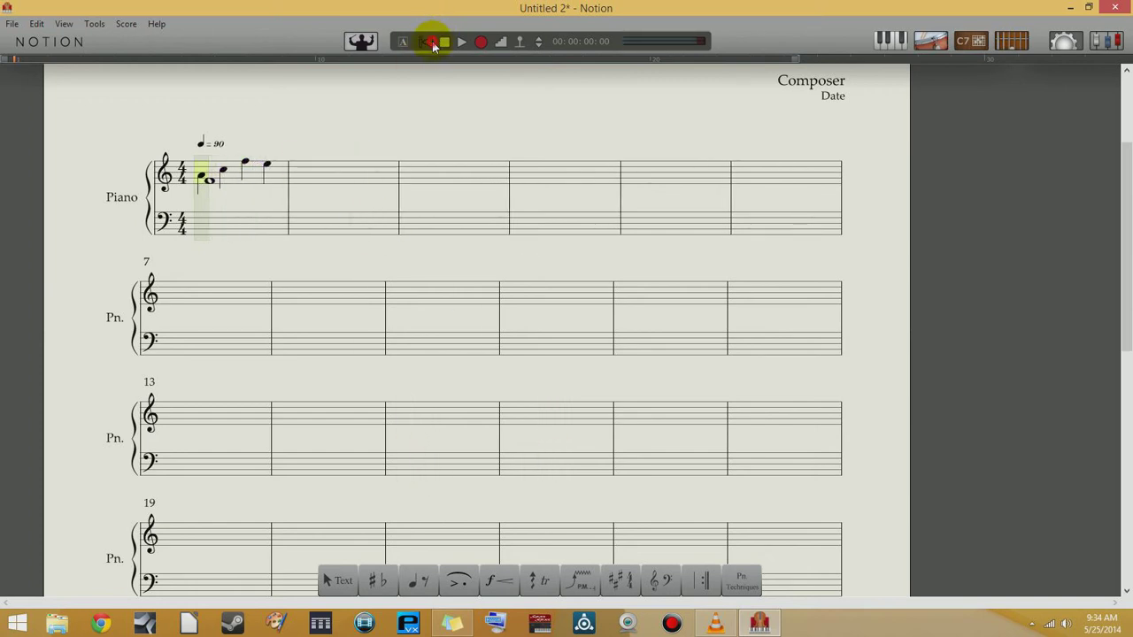
Step: Play back the first measure, then stop playback
left_click(461, 43)
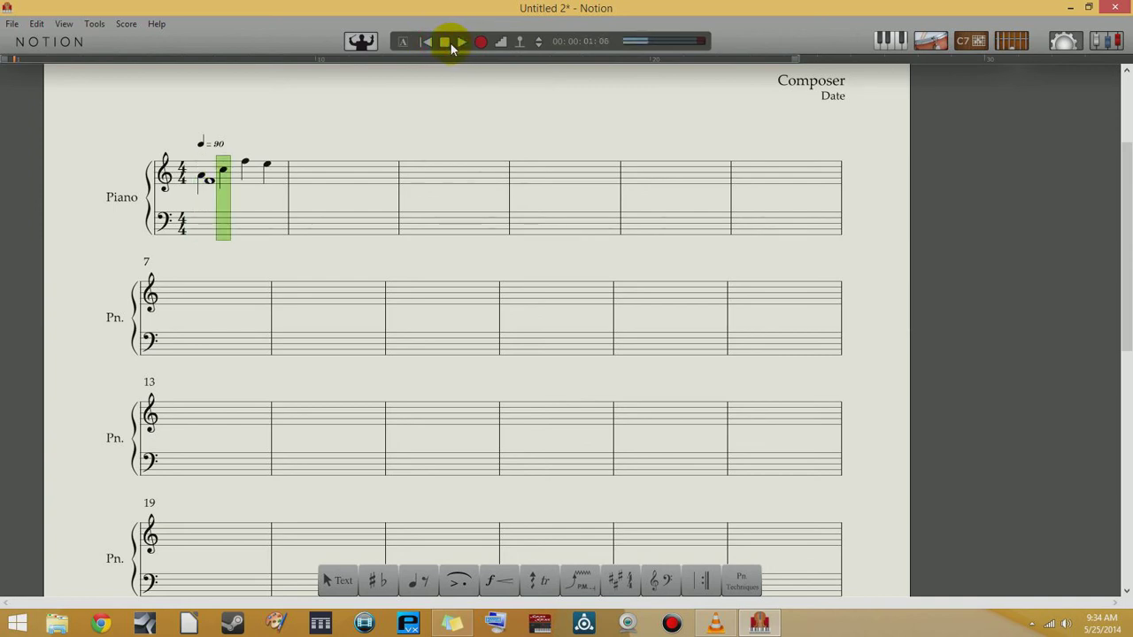
left_click(444, 42)
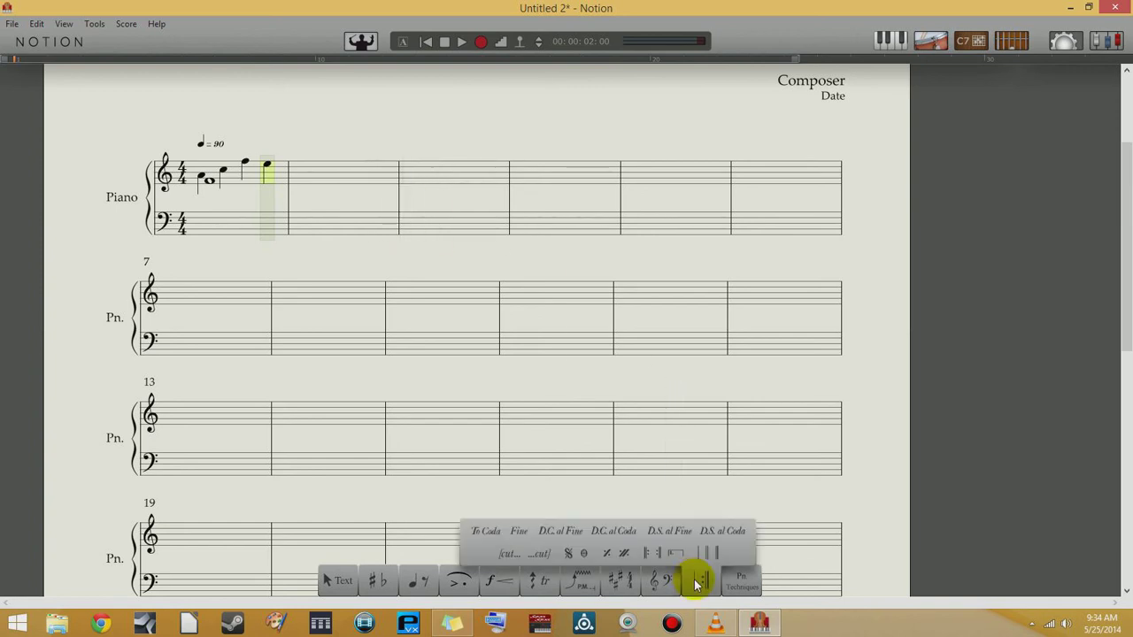
mouse_move(403, 600)
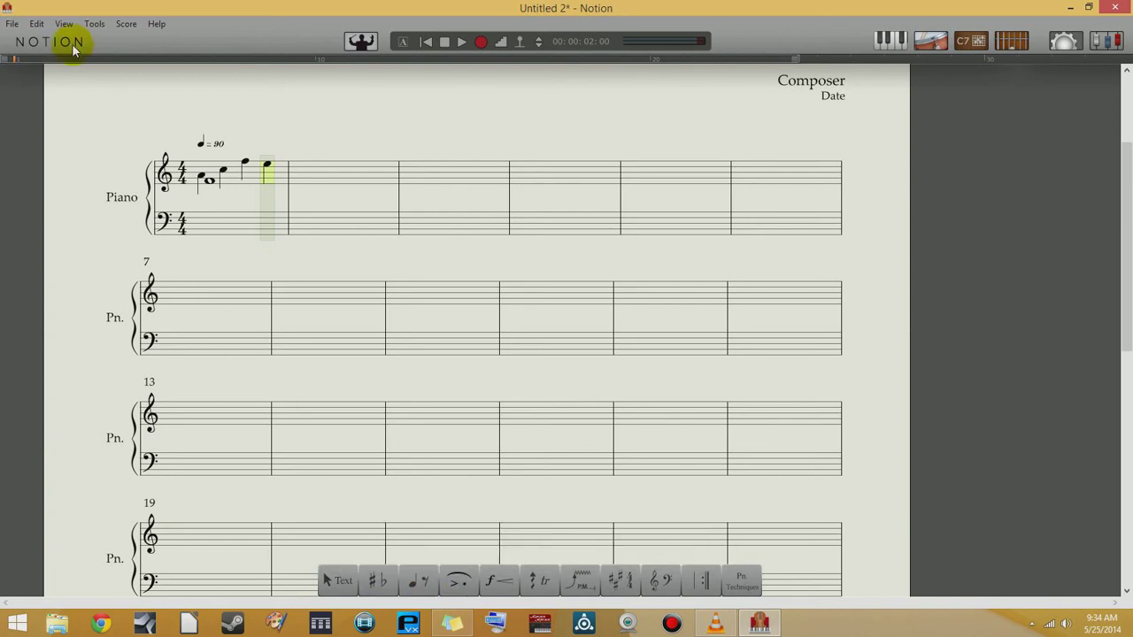
Step: Undo five times with Edit > Undo to clear every note from measure 1
left_click(38, 25)
left_click(43, 41)
left_click(36, 24)
left_click(42, 40)
left_click(37, 24)
left_click(43, 41)
left_click(36, 24)
left_click(43, 40)
left_click(36, 24)
left_click(43, 41)
Step: Browse the ornament and technique palettes, trying arpeggio, slide and vibrato
mouse_move(468, 587)
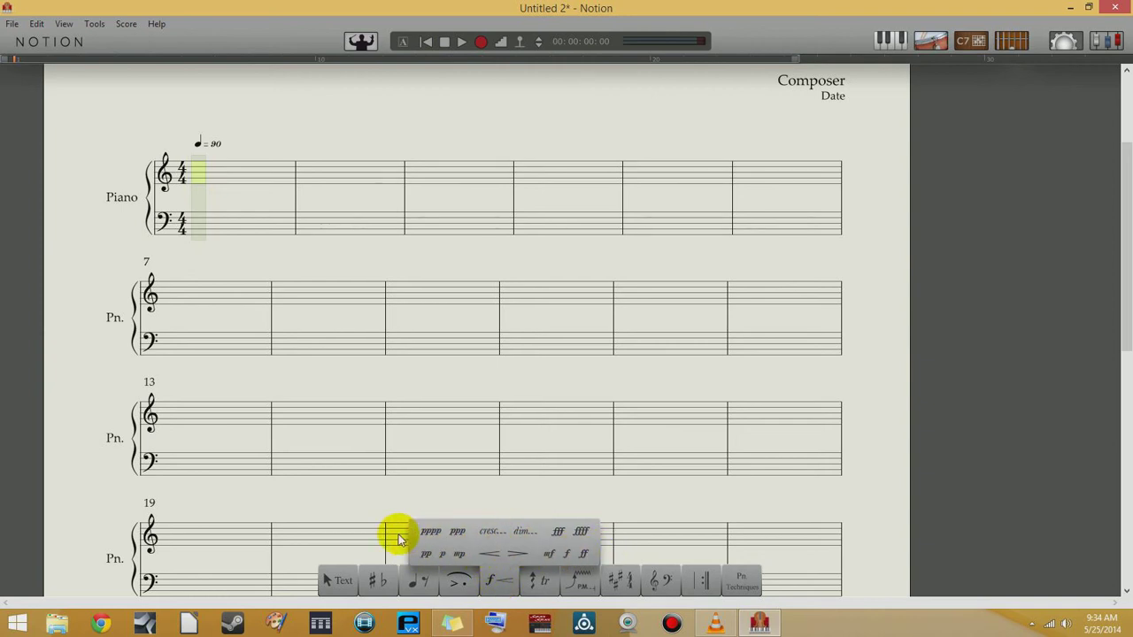
mouse_move(547, 588)
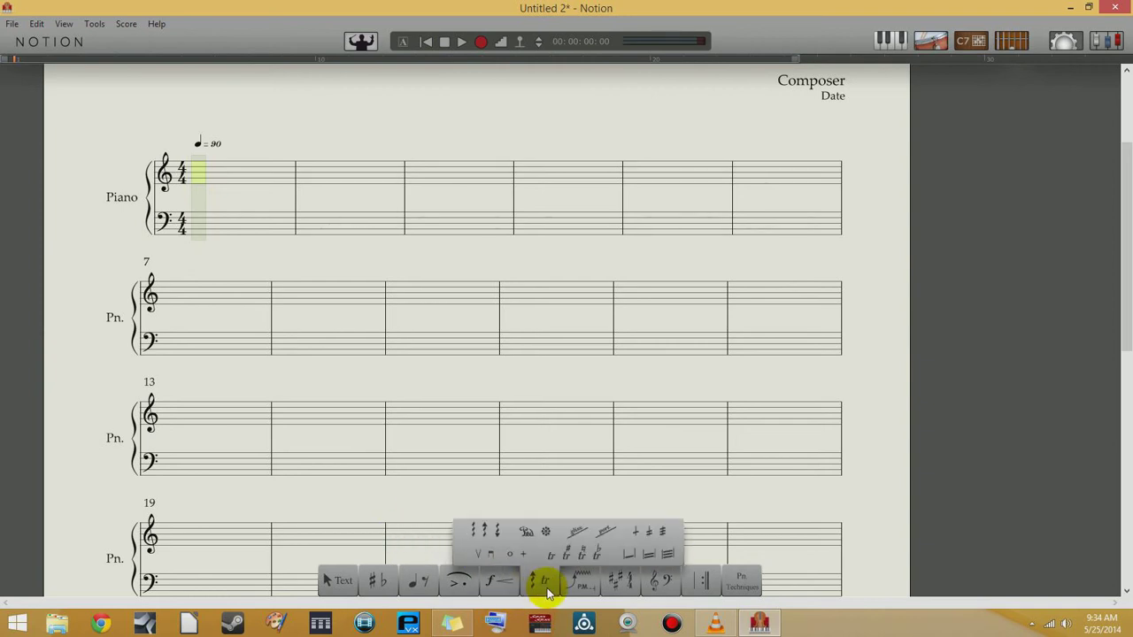
left_click(497, 532)
left_click(634, 535)
mouse_move(571, 583)
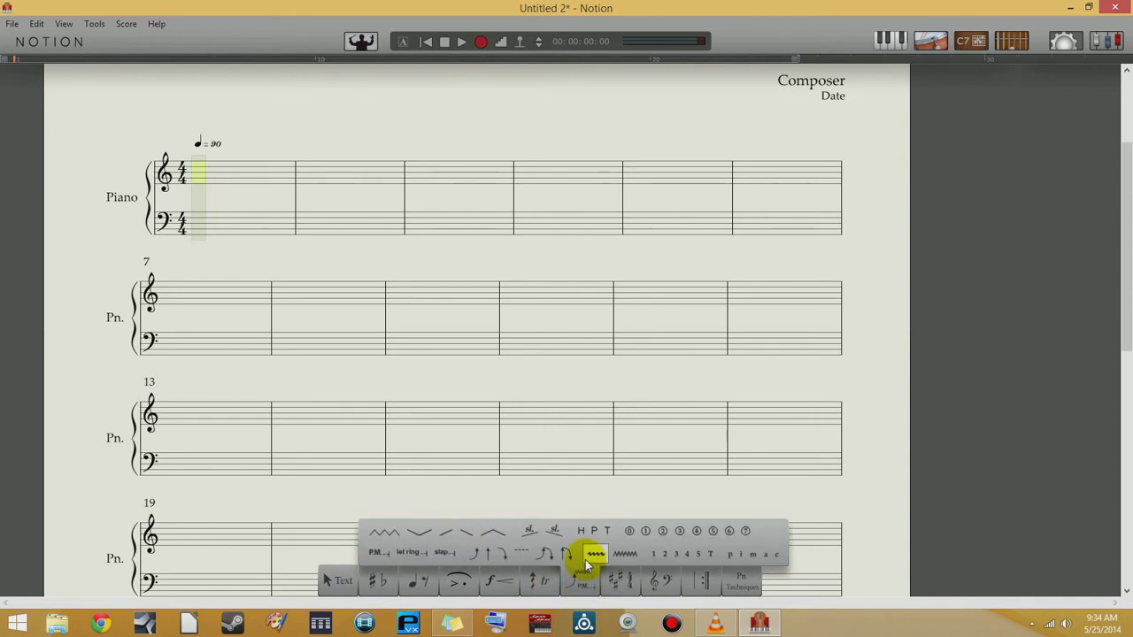
left_click(456, 534)
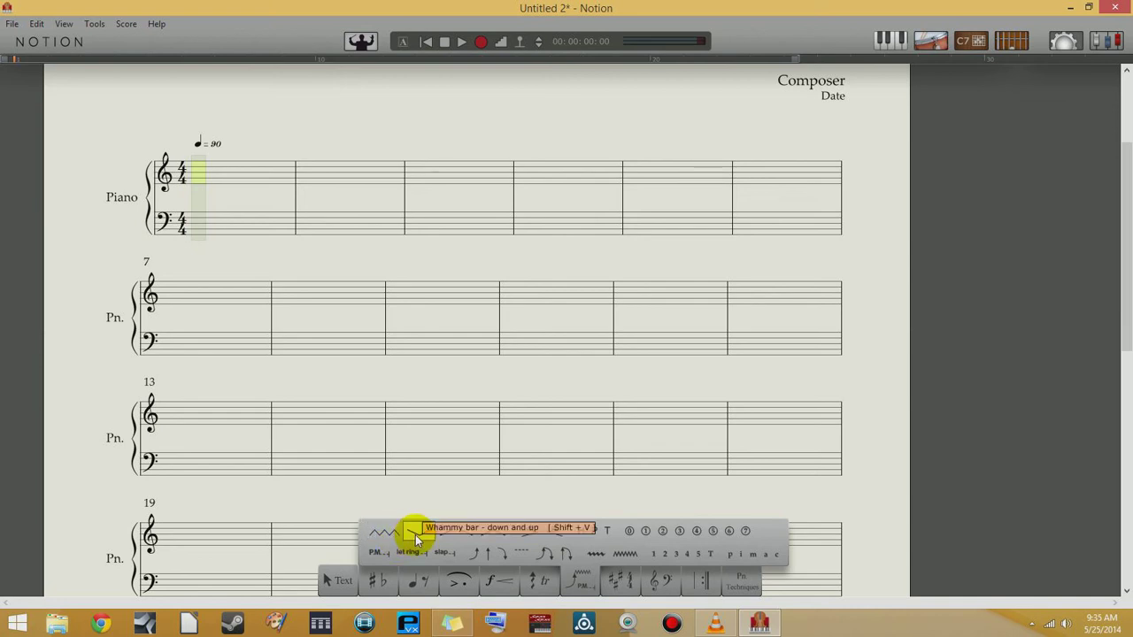
left_click(388, 533)
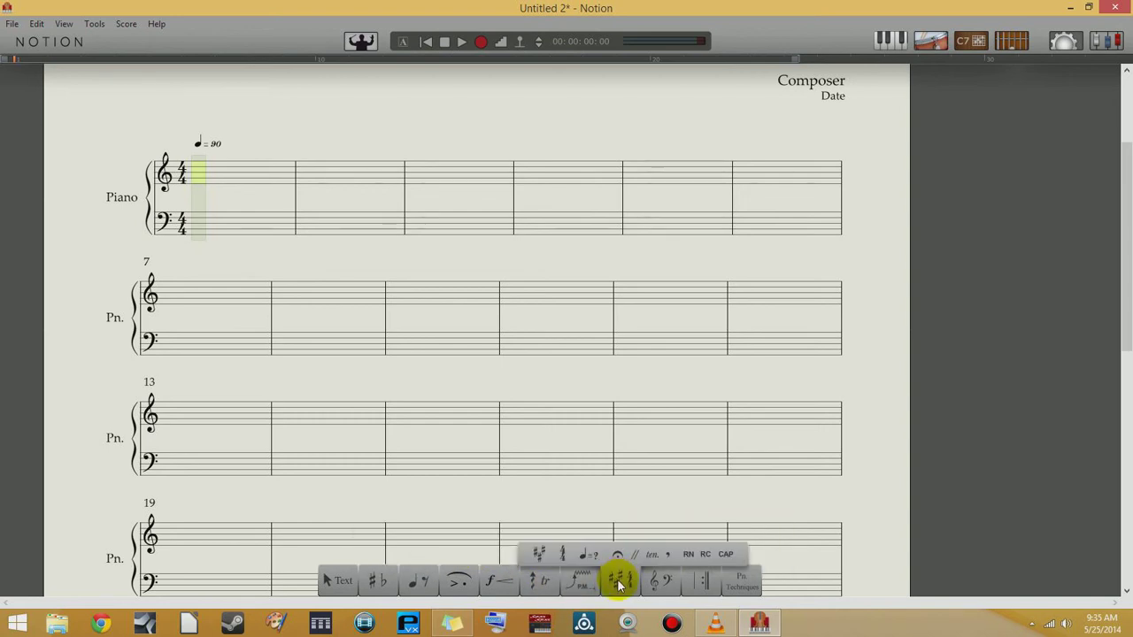
mouse_move(620, 583)
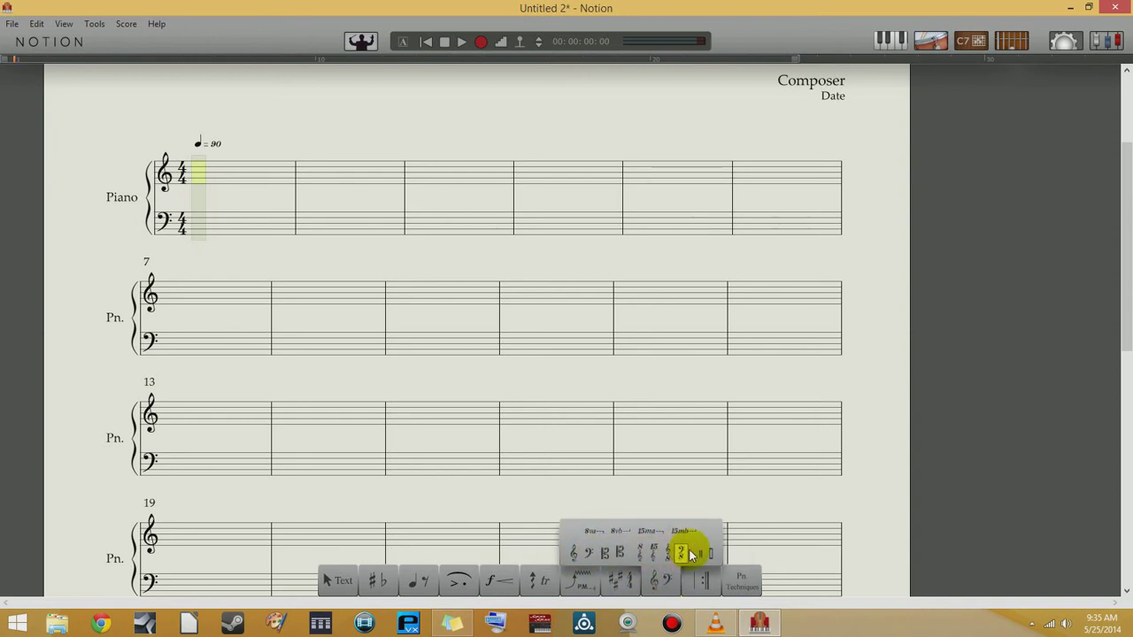
mouse_move(699, 582)
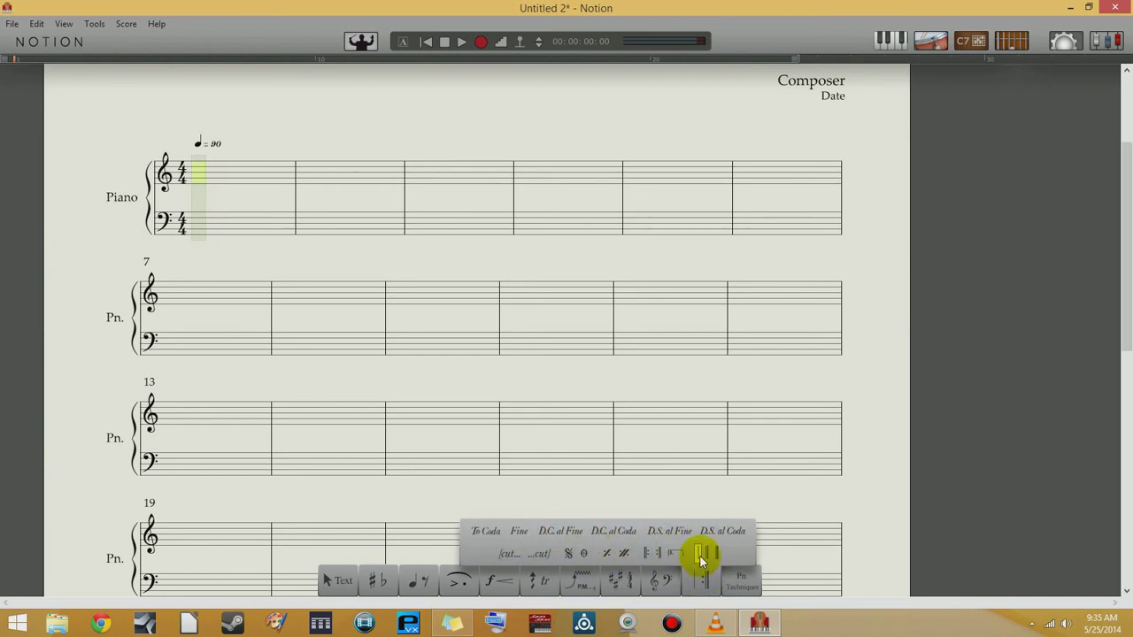
mouse_move(748, 588)
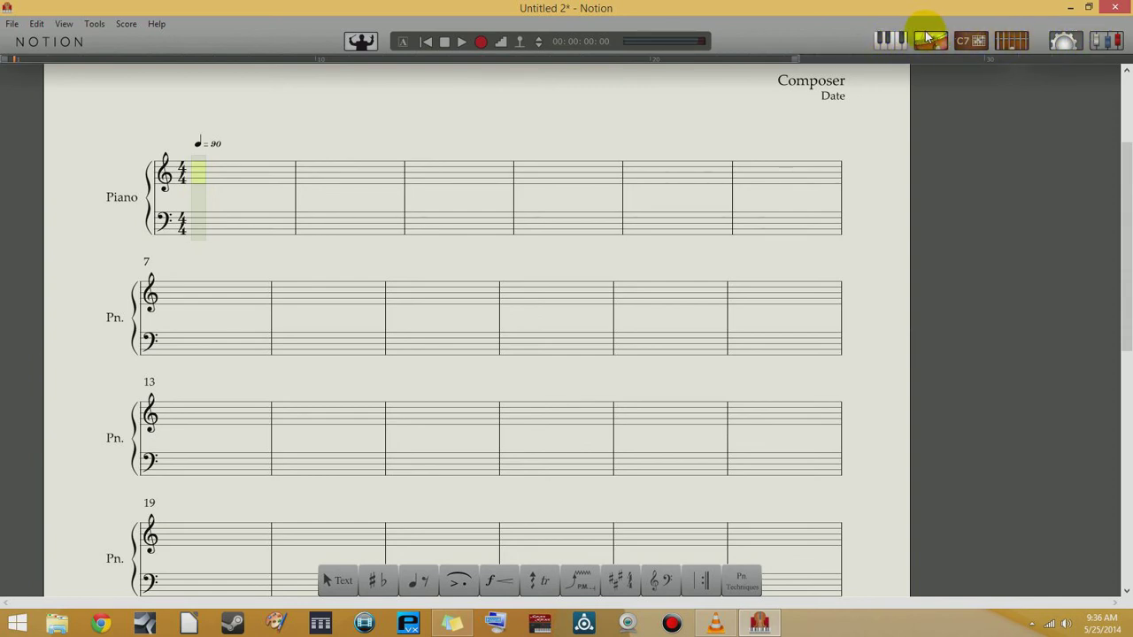
Step: Show the on-screen piano keyboard below the score
left_click(892, 42)
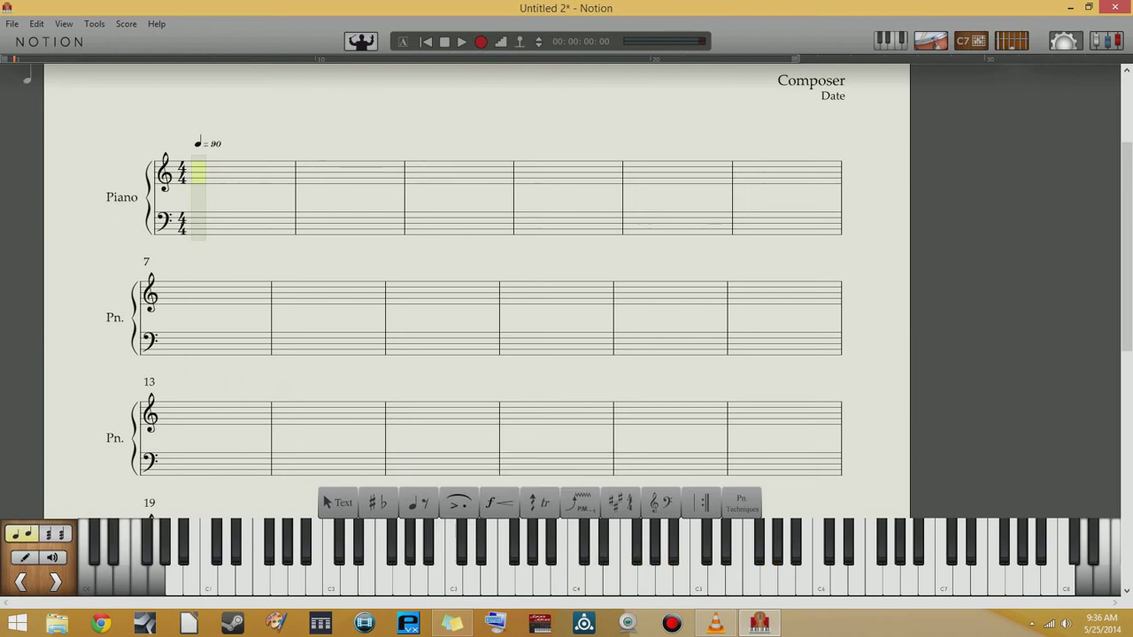
Step: Start closing the unsaved Untitled 2 score from the File menu
left_click(13, 24)
left_click(27, 109)
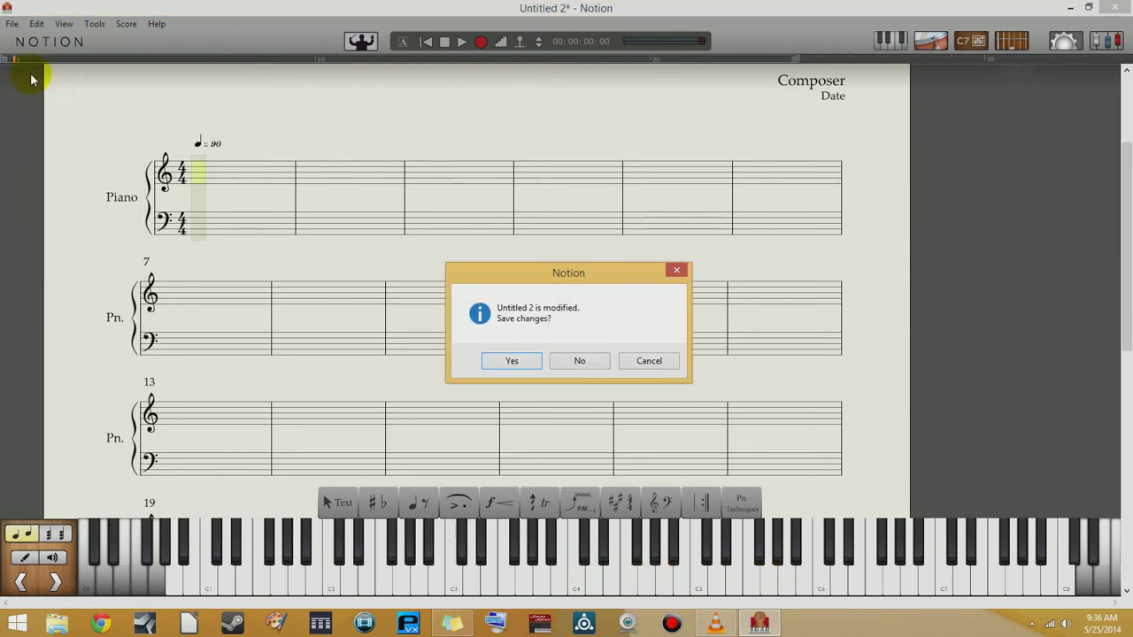
left_click(571, 361)
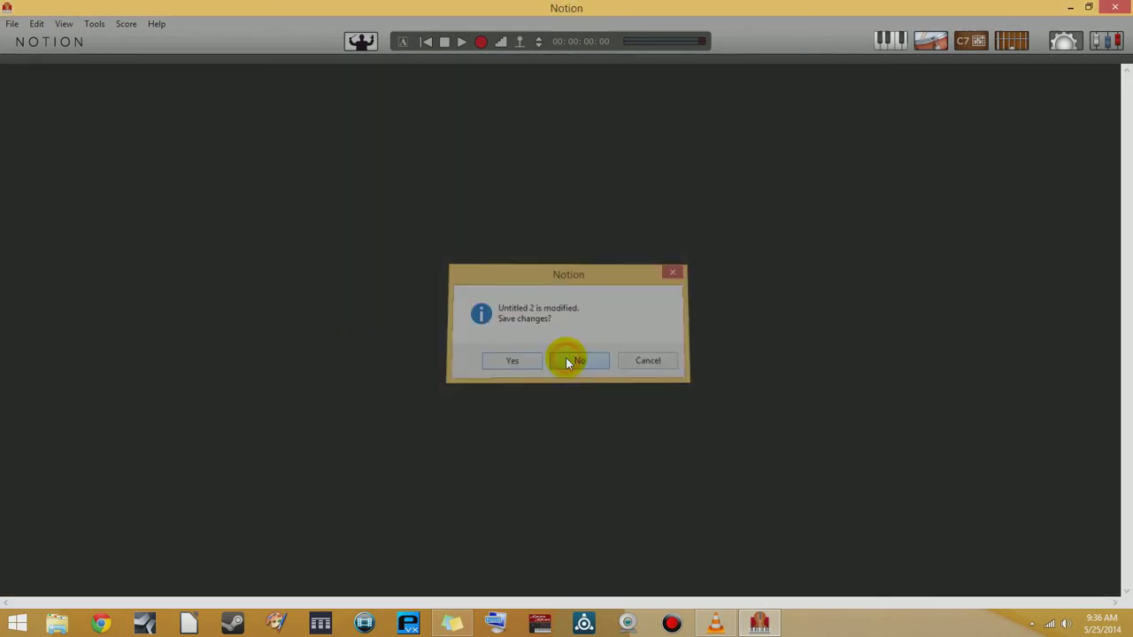
left_click(12, 25)
left_click(15, 40)
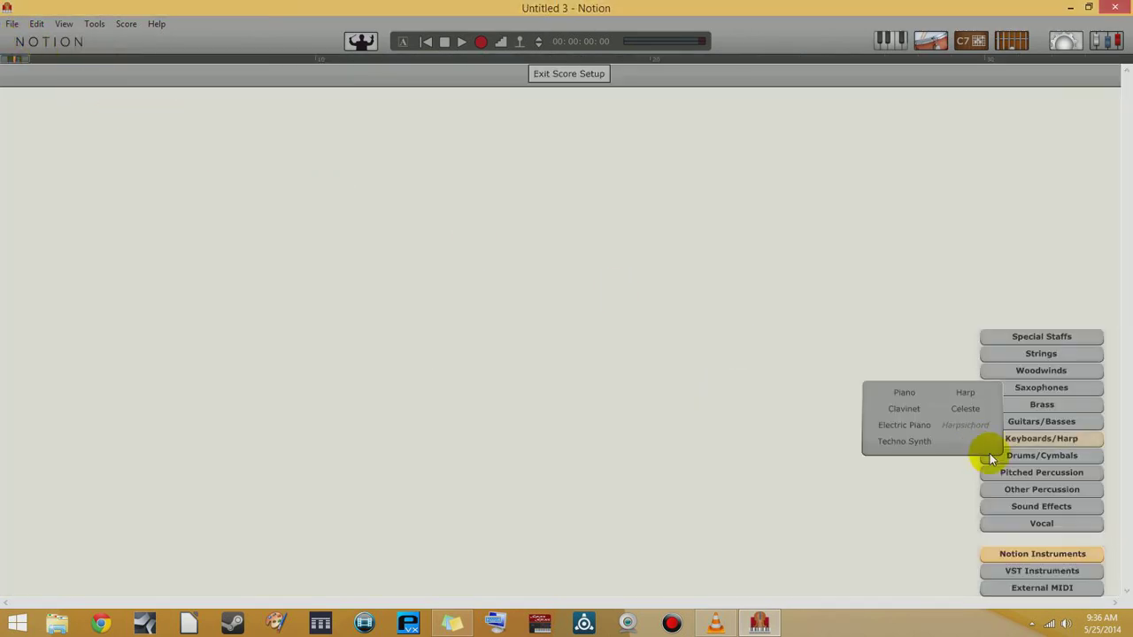
mouse_move(1058, 377)
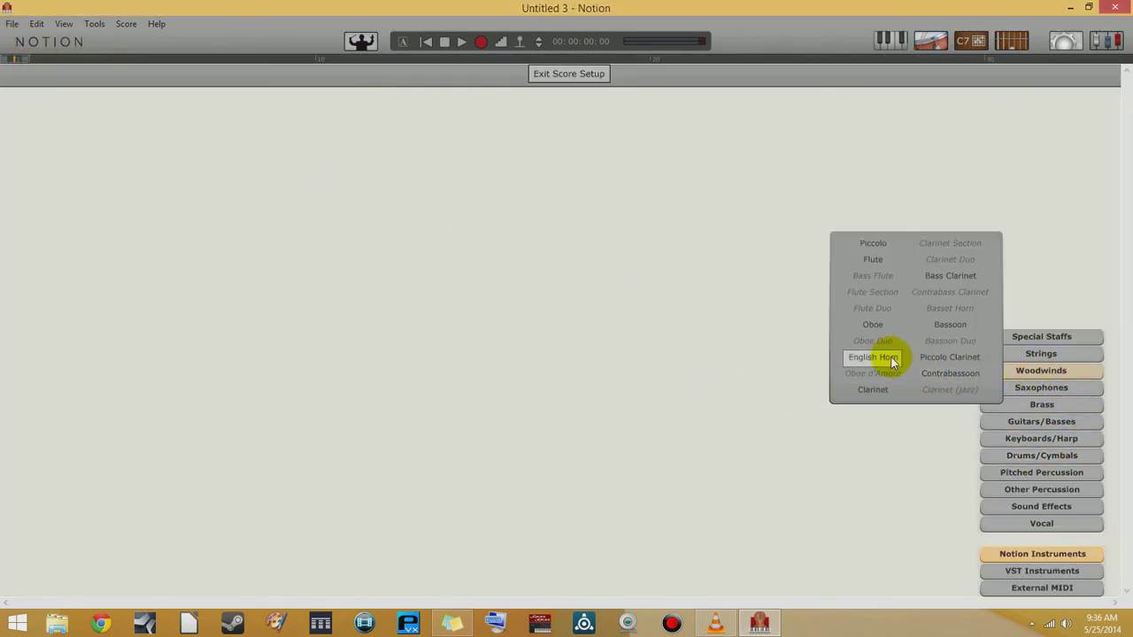
left_click(875, 260)
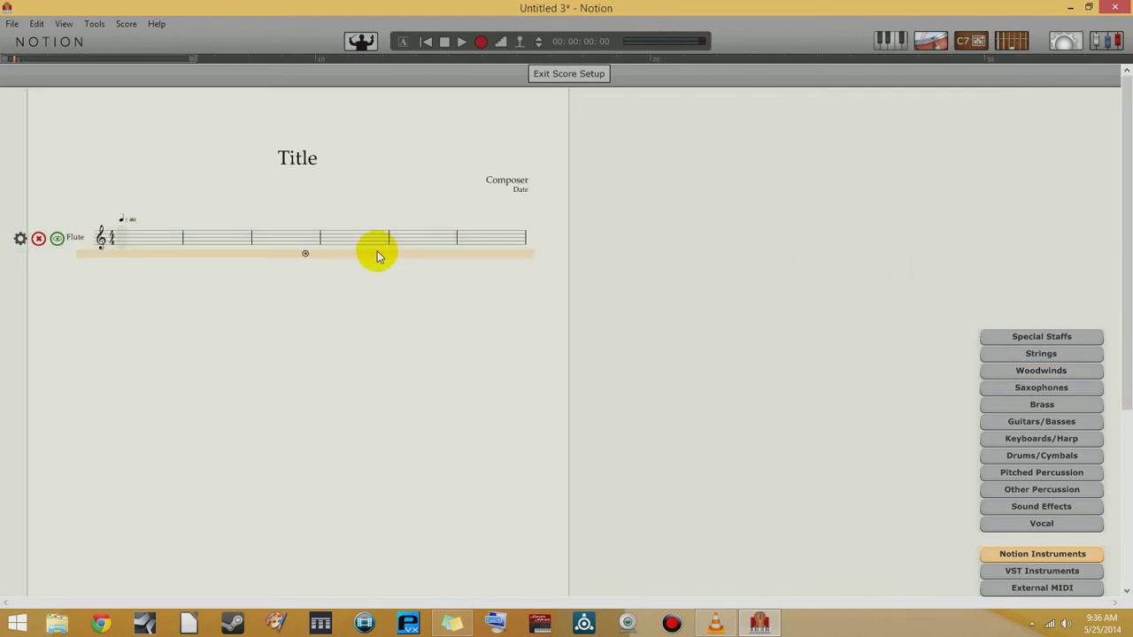
left_click(556, 75)
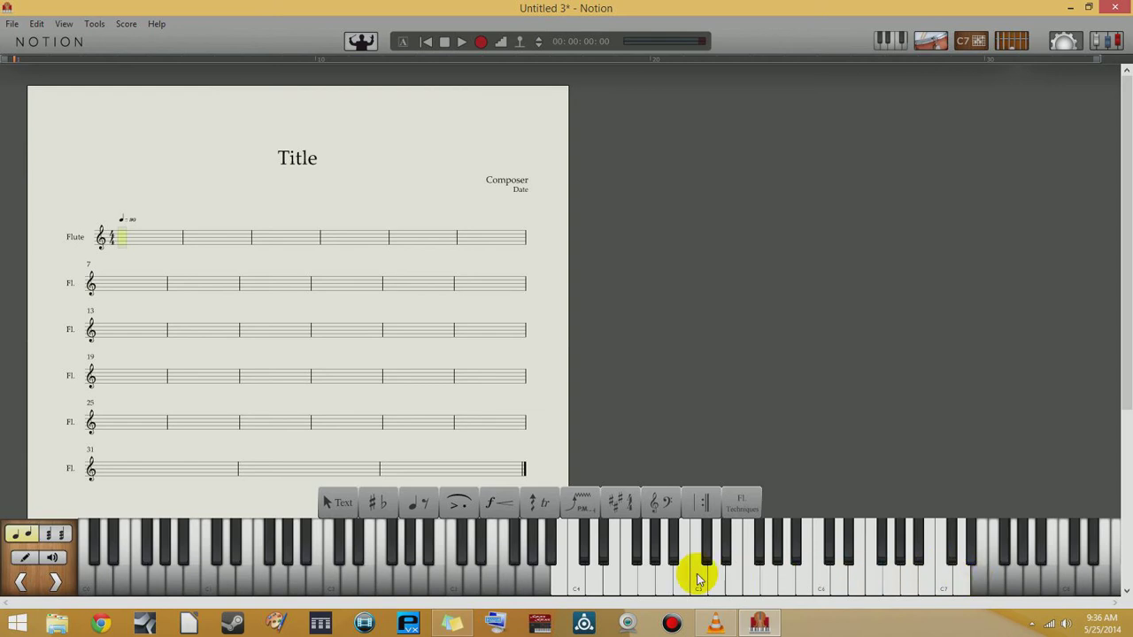
left_click(562, 581)
left_click(575, 581)
left_click(593, 588)
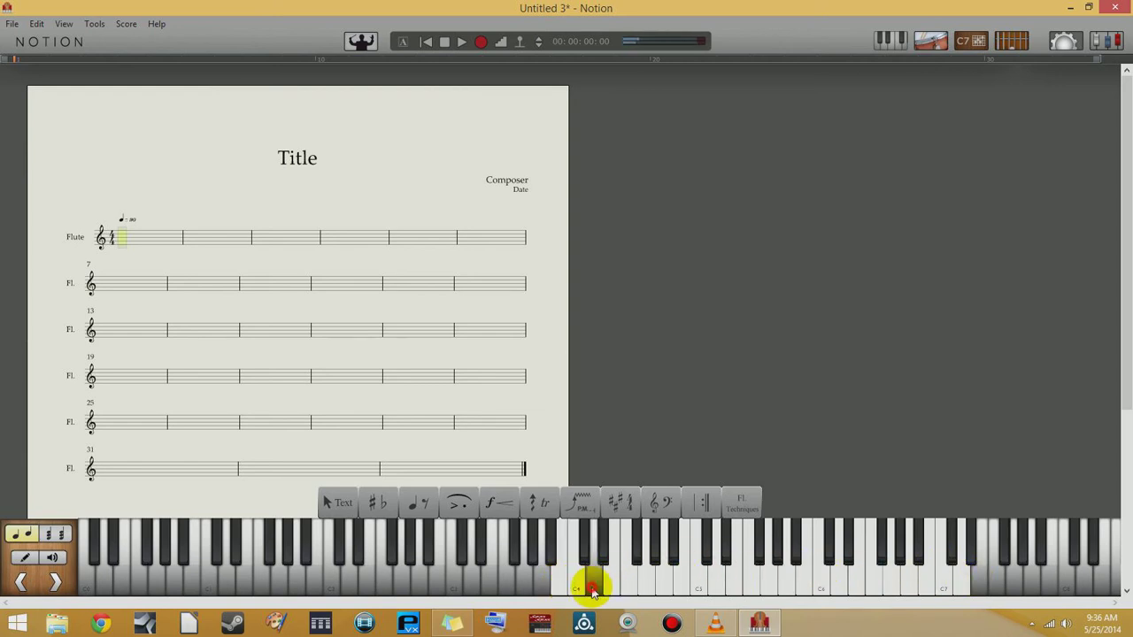
left_click(596, 587)
left_click(610, 582)
left_click(627, 584)
left_click(645, 582)
left_click(962, 576)
left_click(961, 576)
left_click(941, 584)
left_click(929, 578)
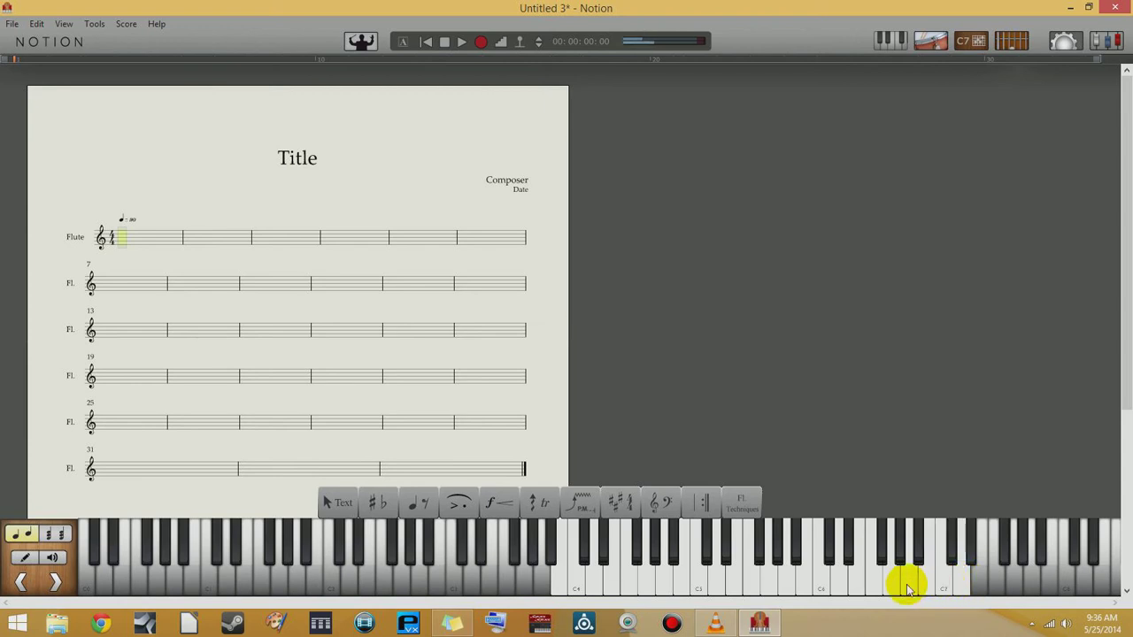
left_click(372, 588)
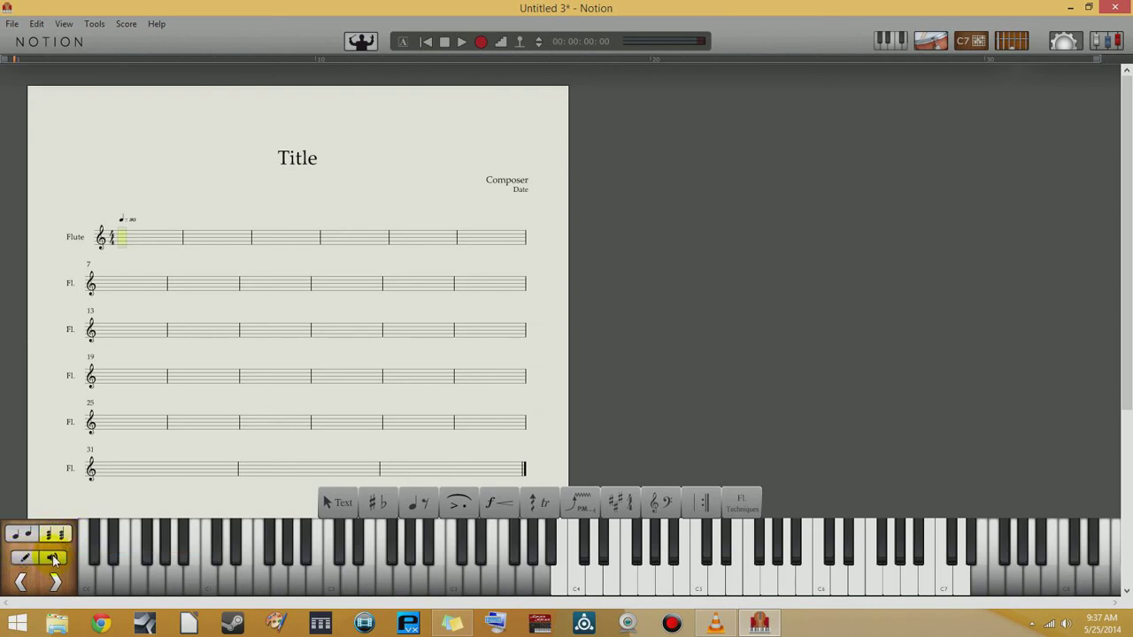
Step: Switch to drum pads, browse Jazz, Rock and World patterns, and pick another variation
left_click(932, 42)
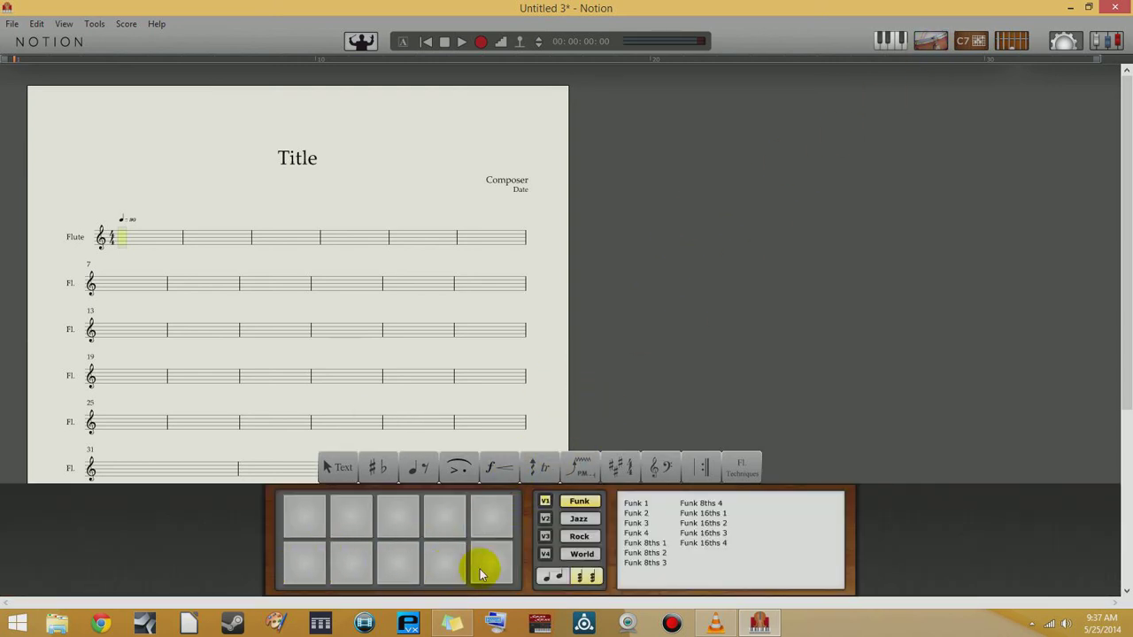
left_click(585, 520)
left_click(579, 536)
left_click(582, 555)
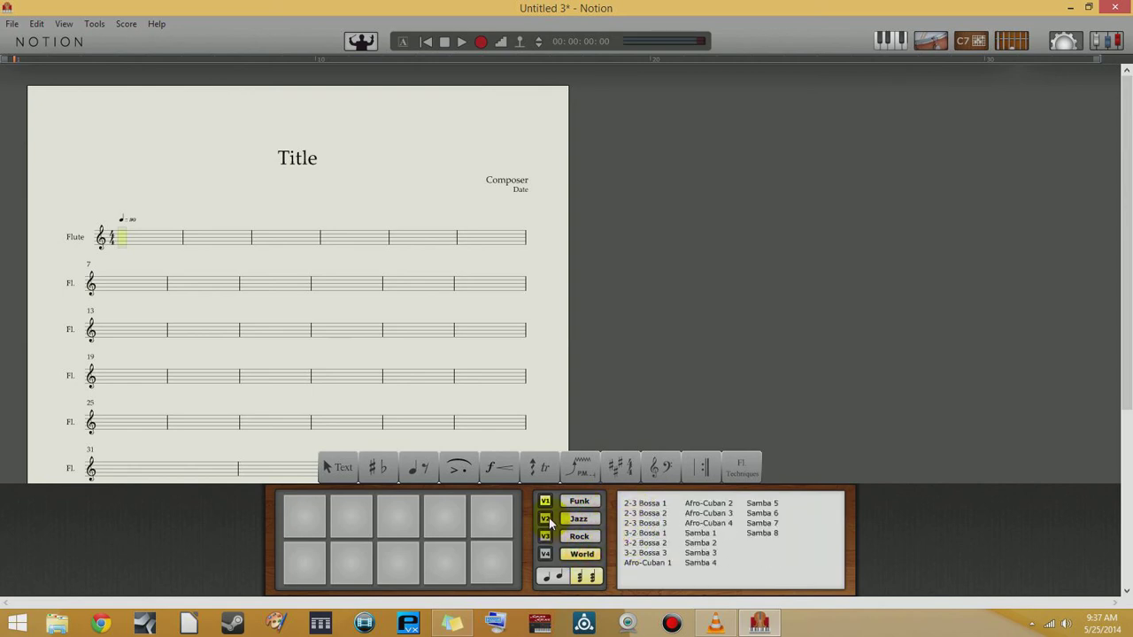
left_click(546, 555)
Step: Replace the drum pads with the chord-symbol palette, entering chords as diagrams
left_click(932, 43)
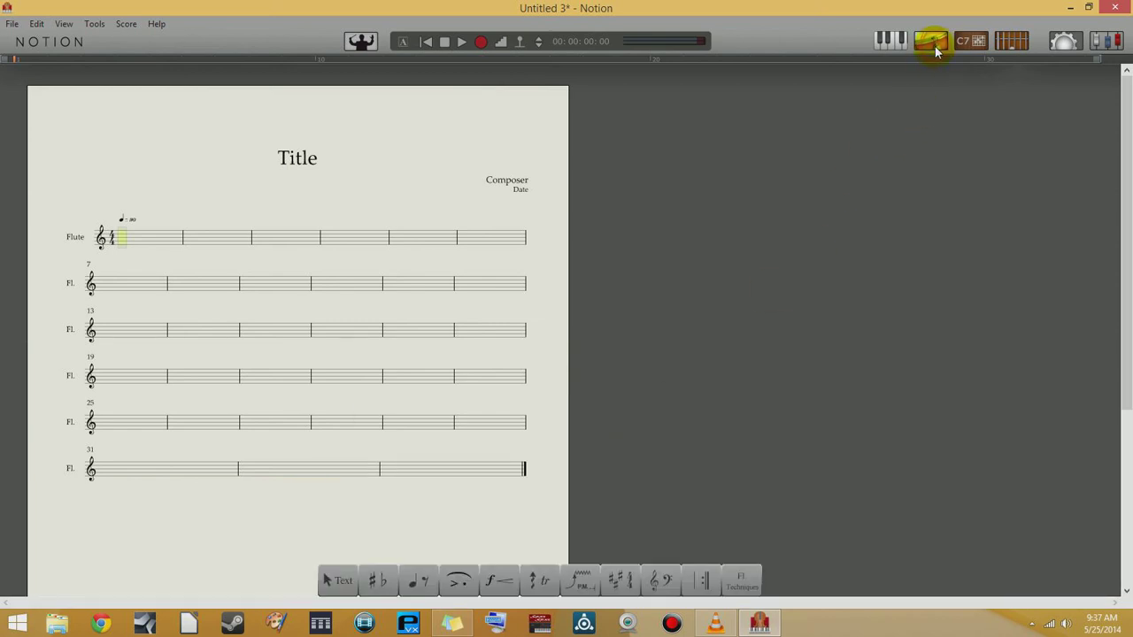
left_click(970, 43)
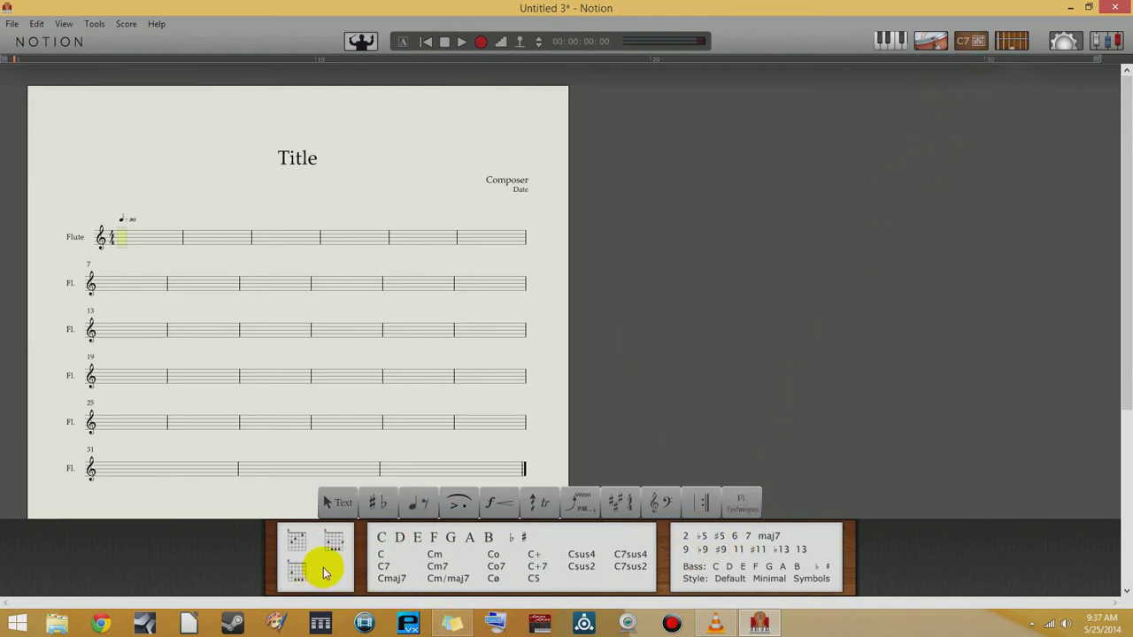
left_click(296, 540)
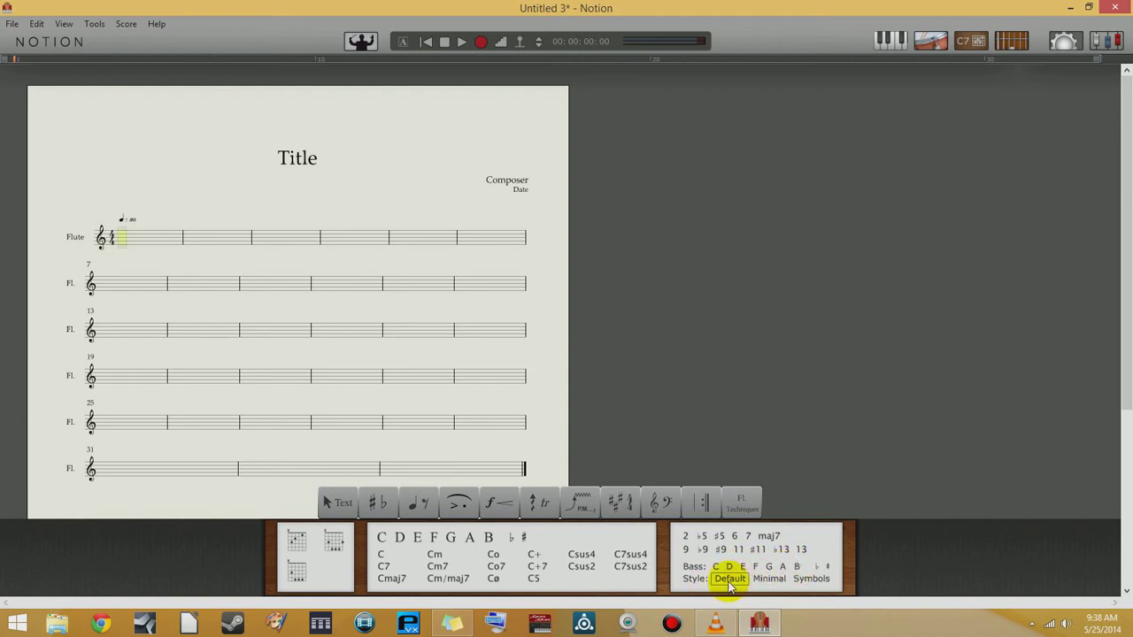
Step: Compare the Default, Minimal and Symbols chord naming styles and select the C- chord
left_click(723, 582)
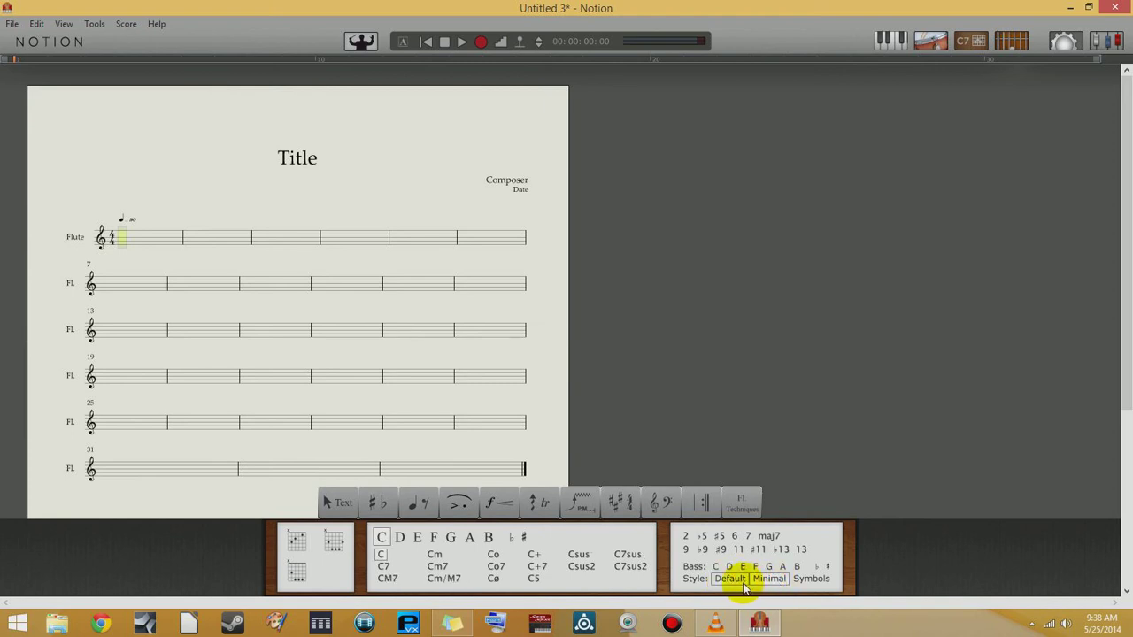
left_click(773, 585)
left_click(812, 581)
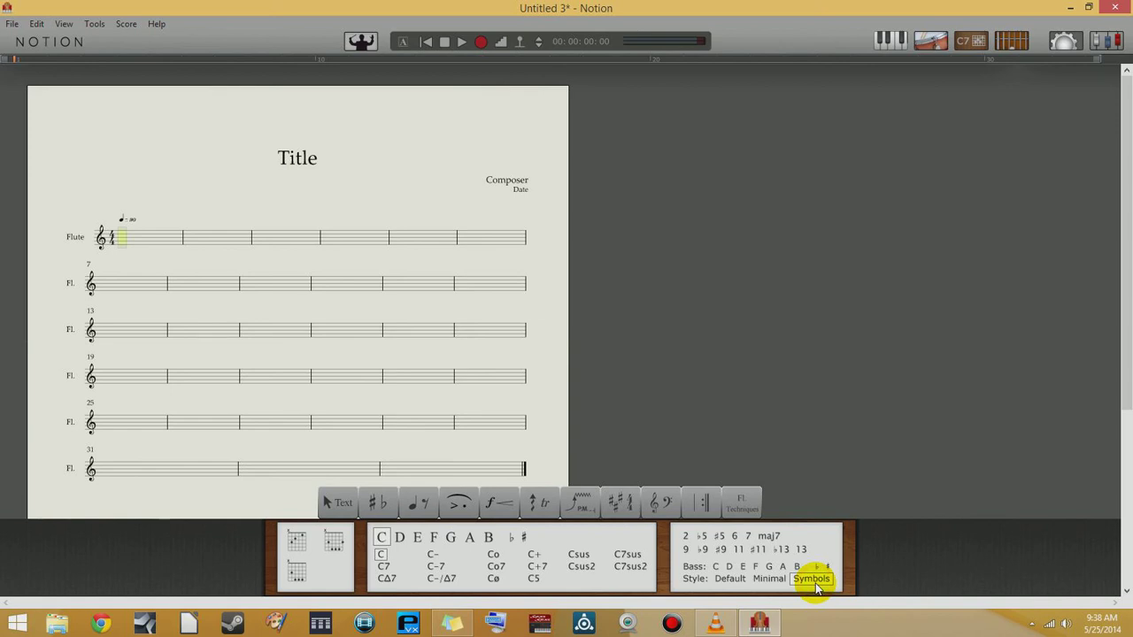
left_click(433, 555)
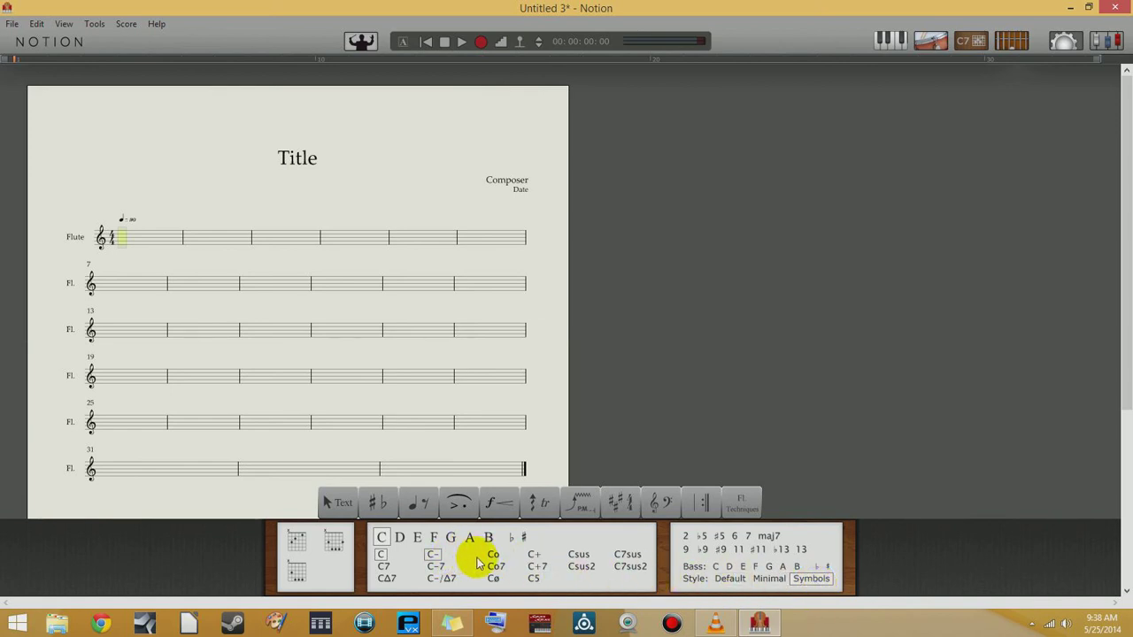
Step: Toggle between Minimal, Symbols and Default chord naming, settling on Minimal
left_click(769, 581)
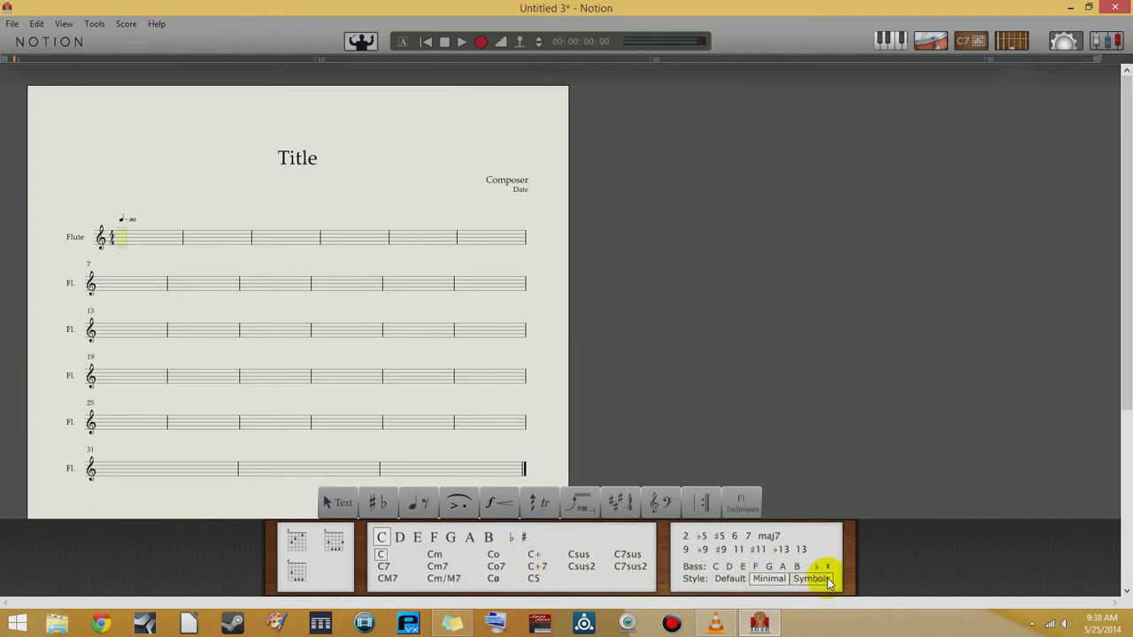
left_click(812, 580)
left_click(776, 581)
left_click(819, 578)
left_click(762, 582)
left_click(735, 583)
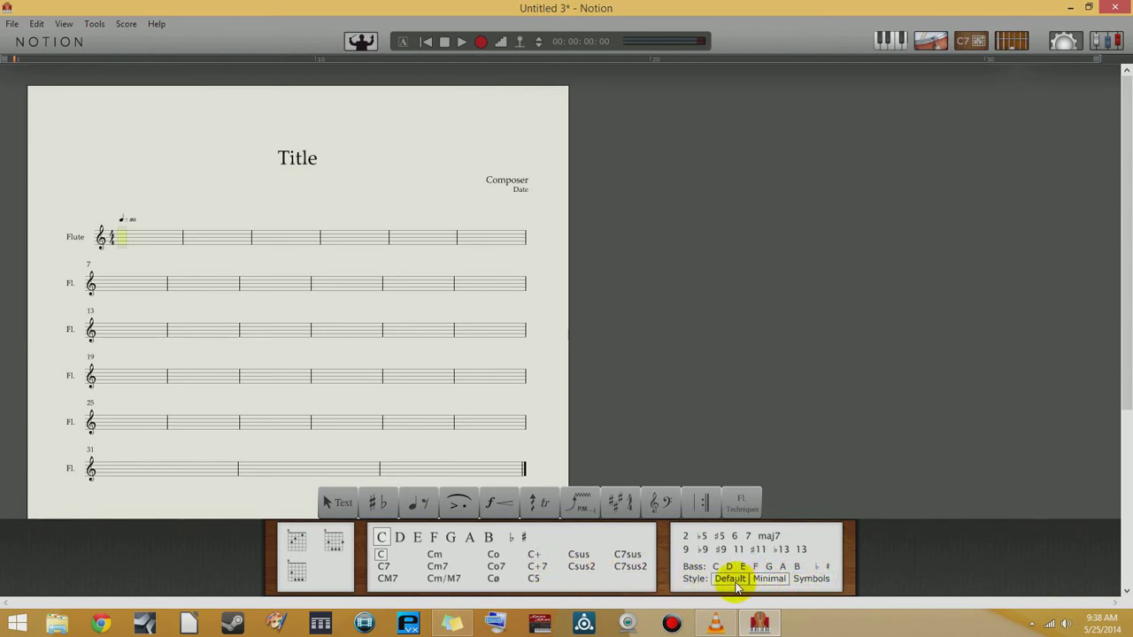
left_click(766, 581)
left_click(813, 579)
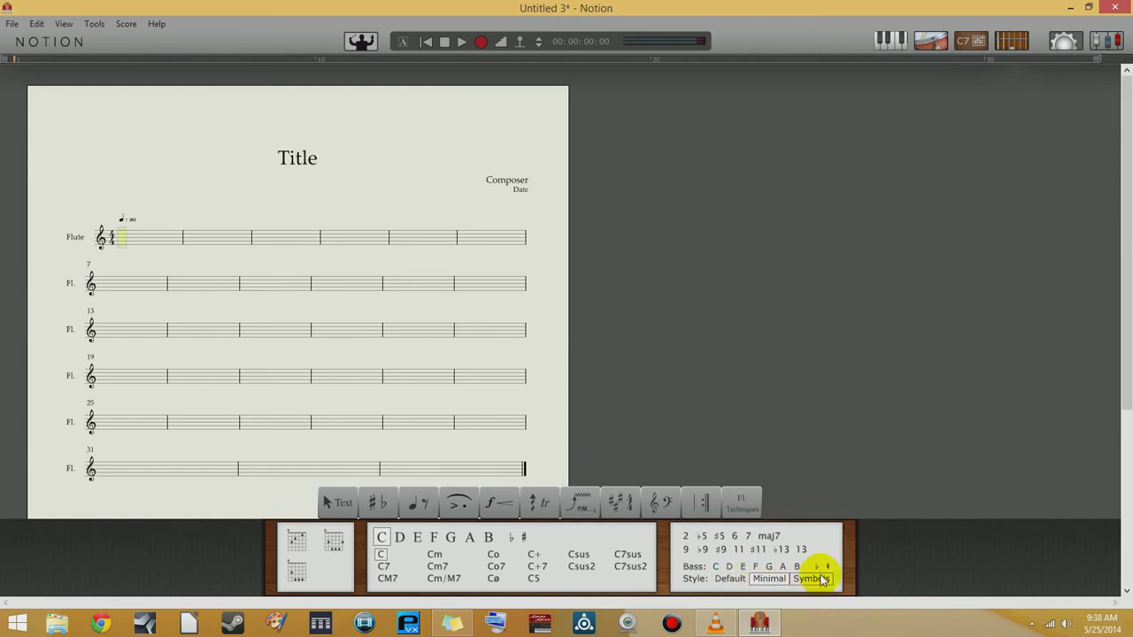
left_click(770, 580)
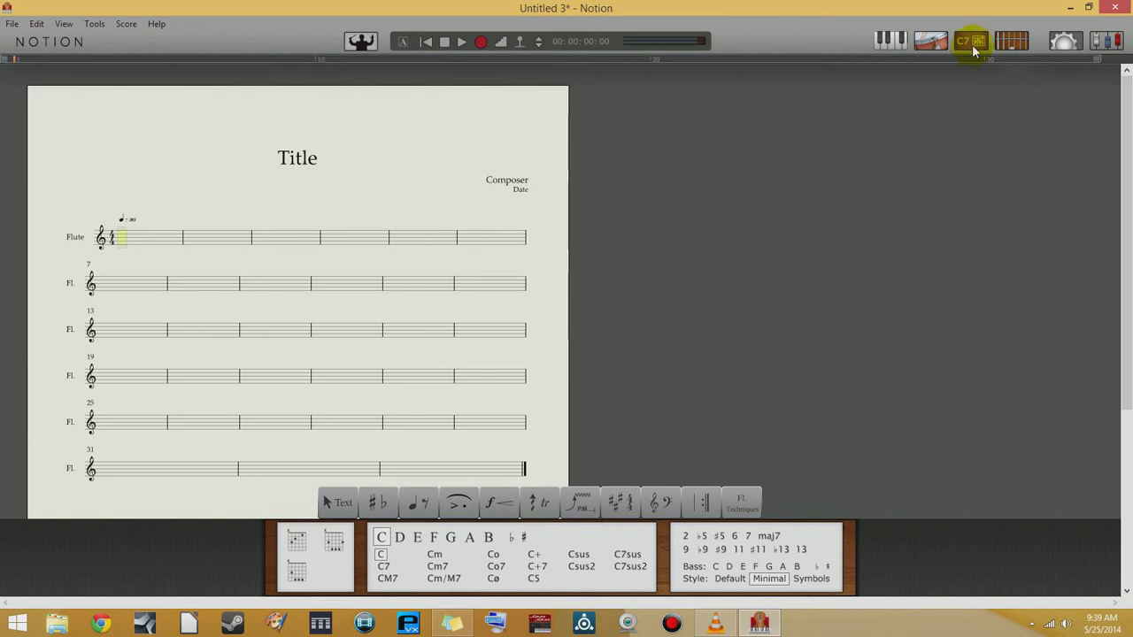
Step: Swap the chord palette for the guitar fretboard and build a chord shape on it
left_click(978, 42)
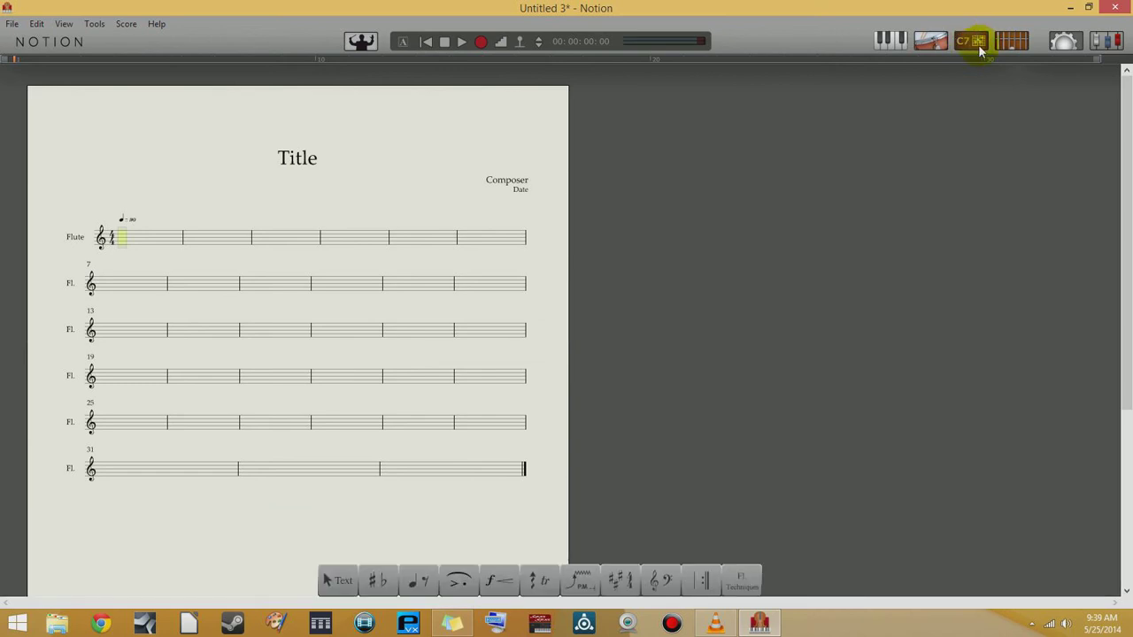
left_click(1012, 42)
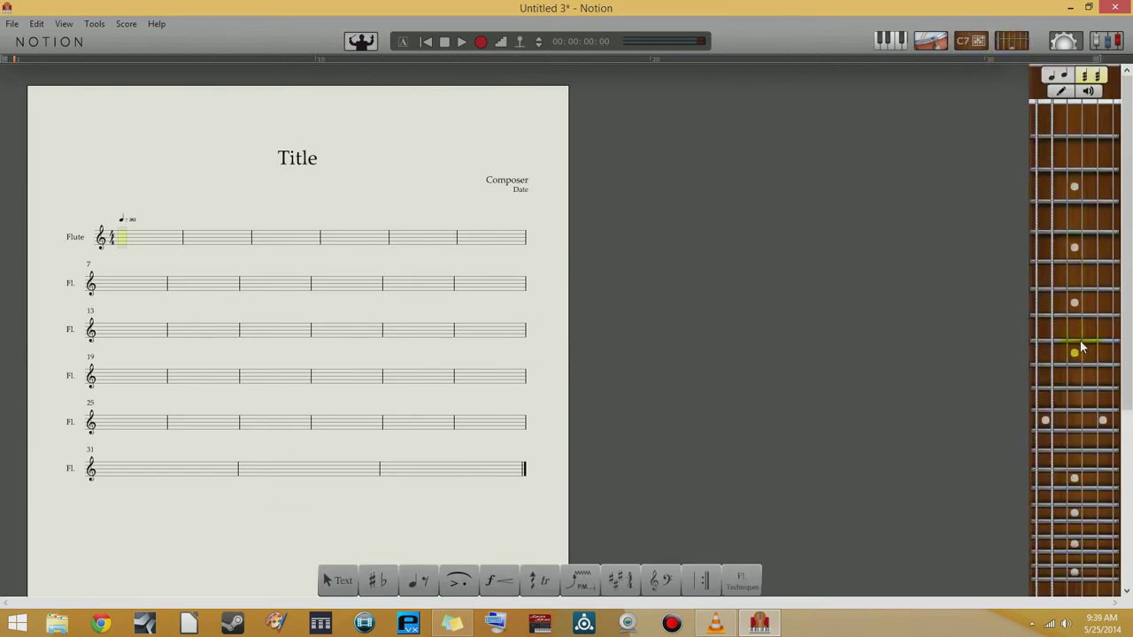
left_click(1068, 131)
left_click(1080, 282)
left_click(1069, 306)
left_click(1097, 421)
left_click(1081, 356)
left_click(1097, 194)
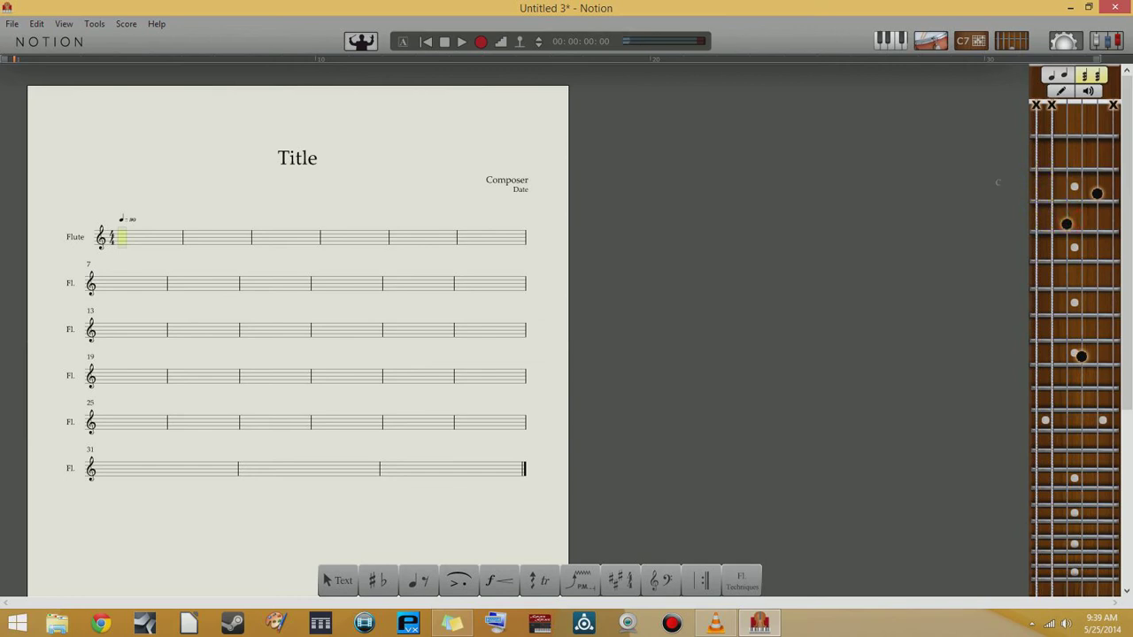
Step: Clear the fretboard, change its entry mode, and place then remove a trial note
key("Escape")
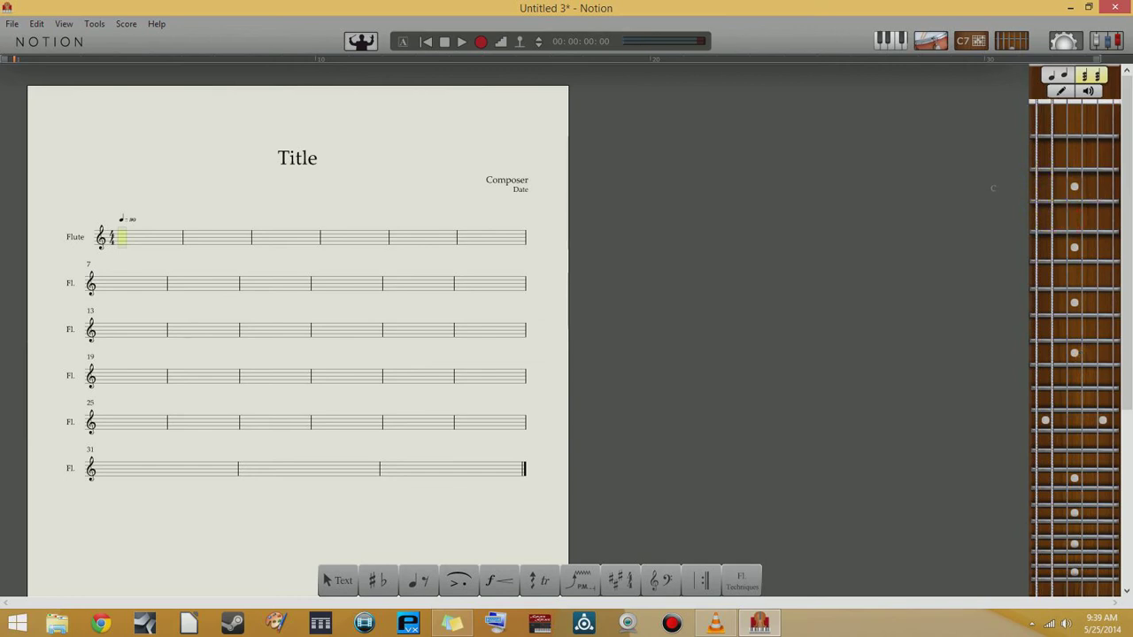
left_click(1073, 89)
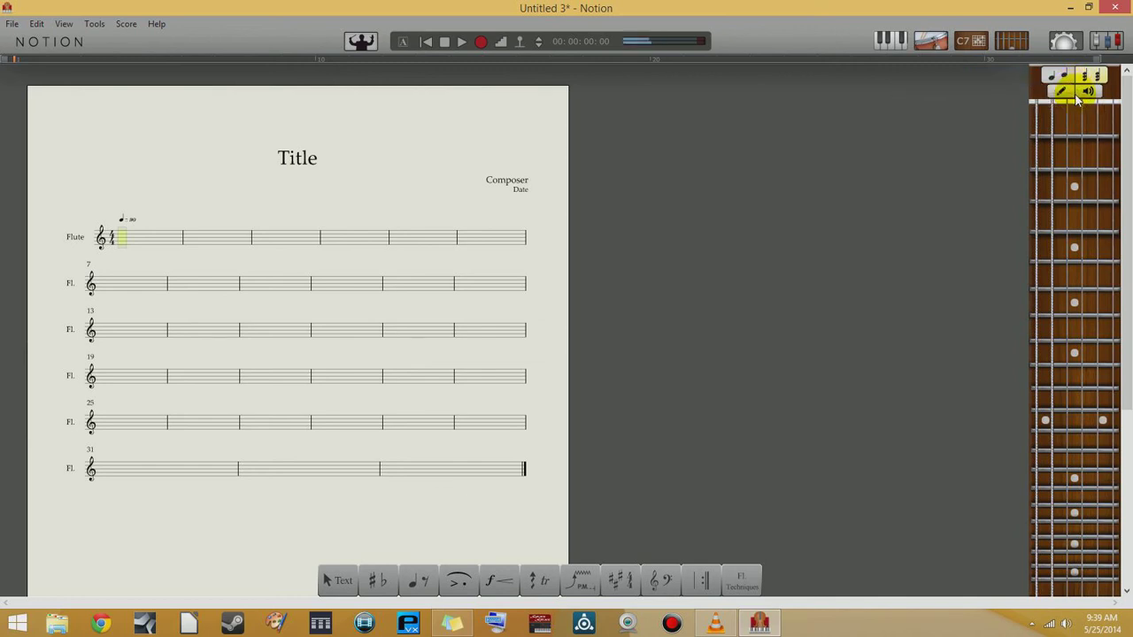
left_click(1080, 101)
left_click(1080, 101)
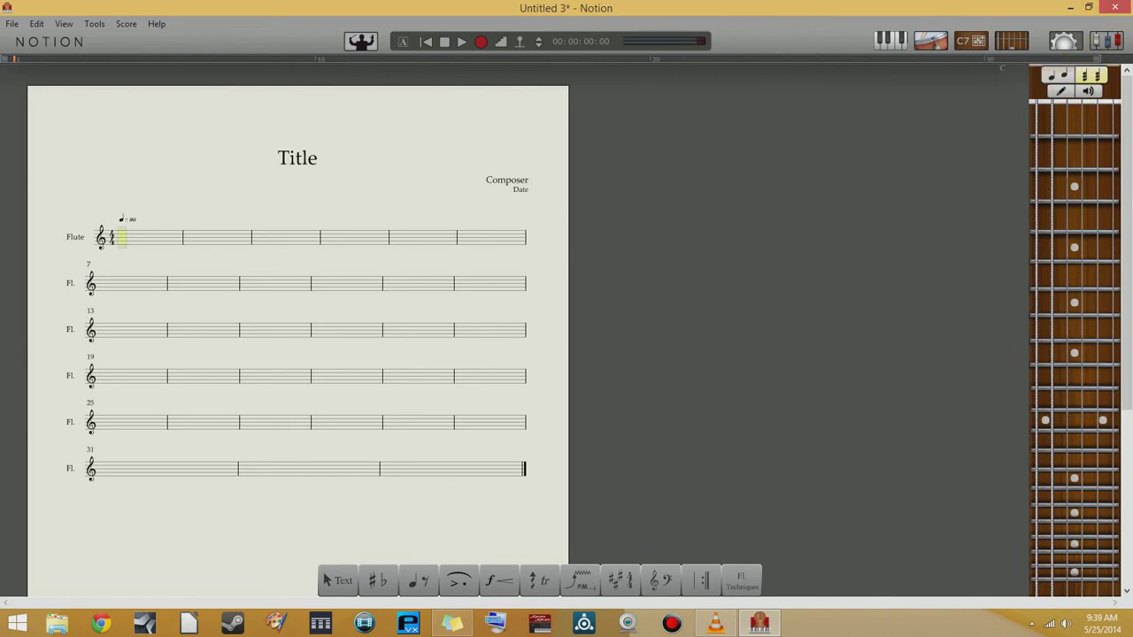
Step: Close the fretboard, then briefly open and close Score Setup and the Mixer
left_click(1014, 42)
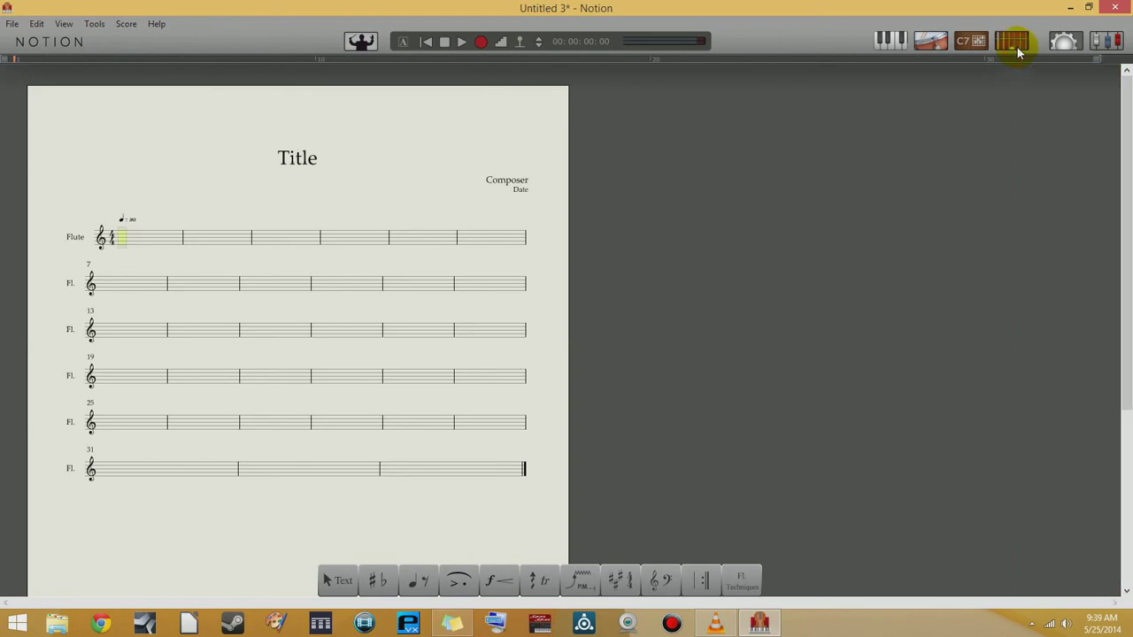
left_click(1064, 45)
left_click(1065, 44)
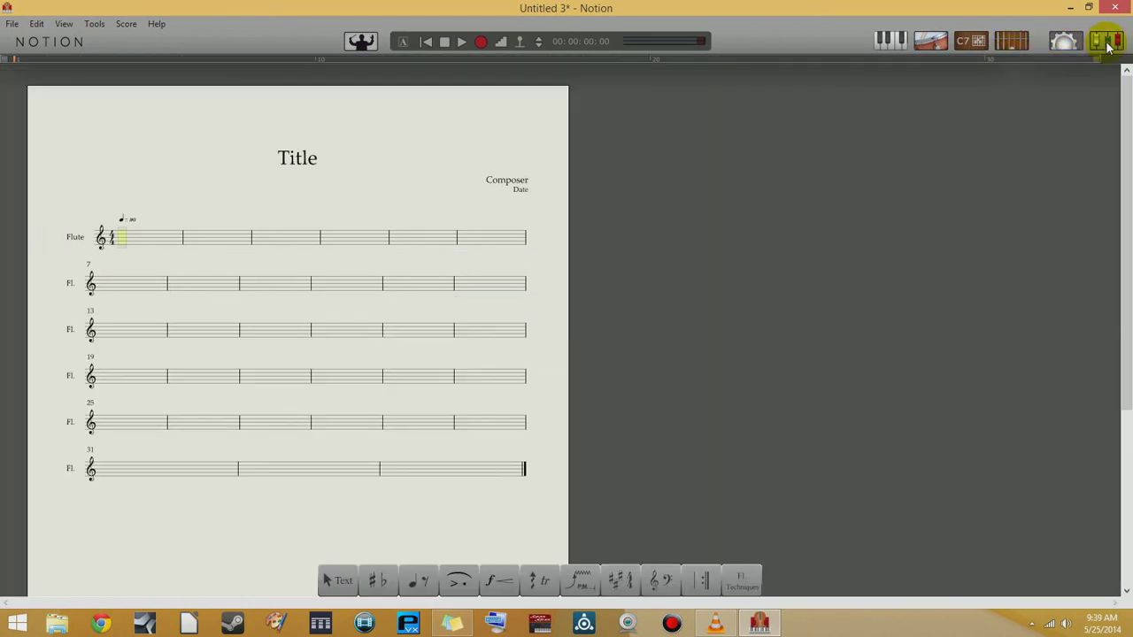
left_click(1108, 43)
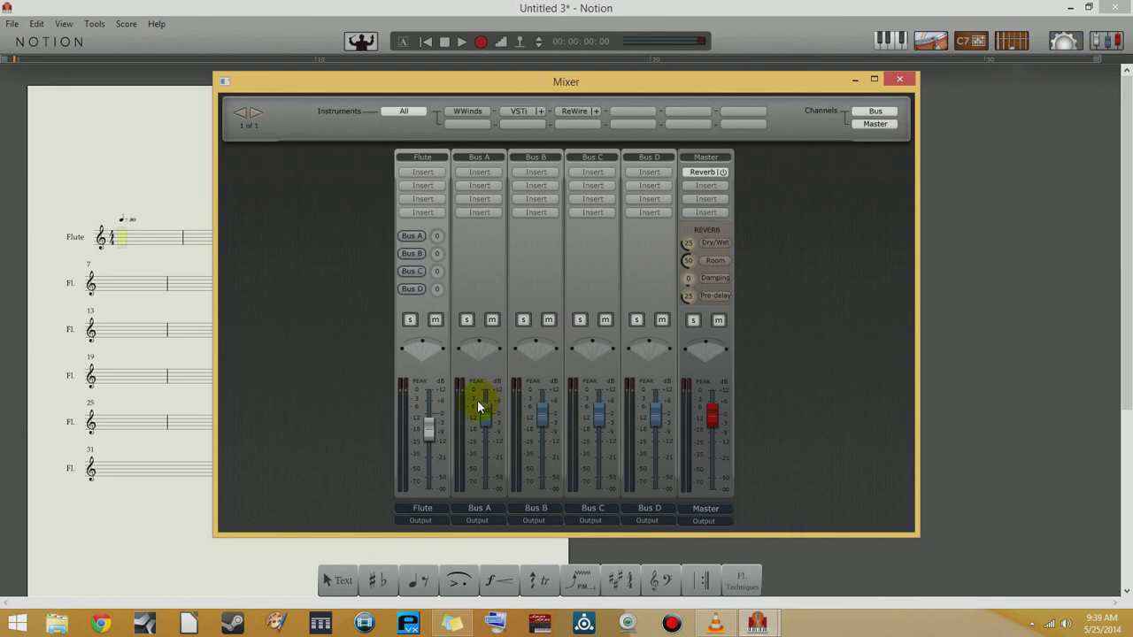
left_click(900, 78)
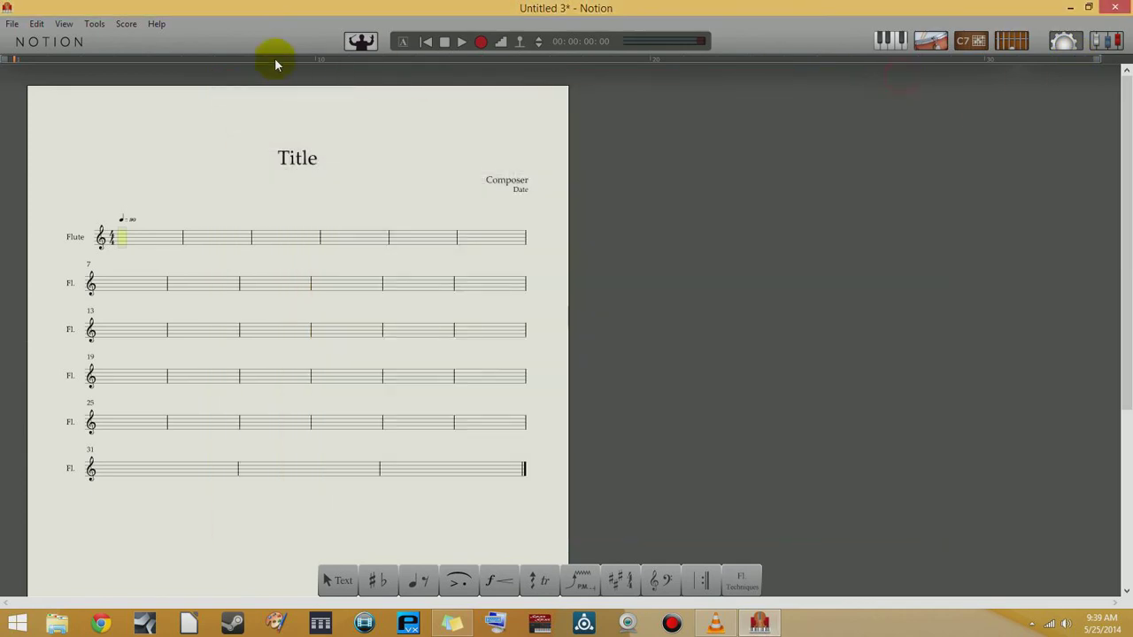
Step: Open Looner's Spheric.notion from File > Open Recent
left_click(13, 24)
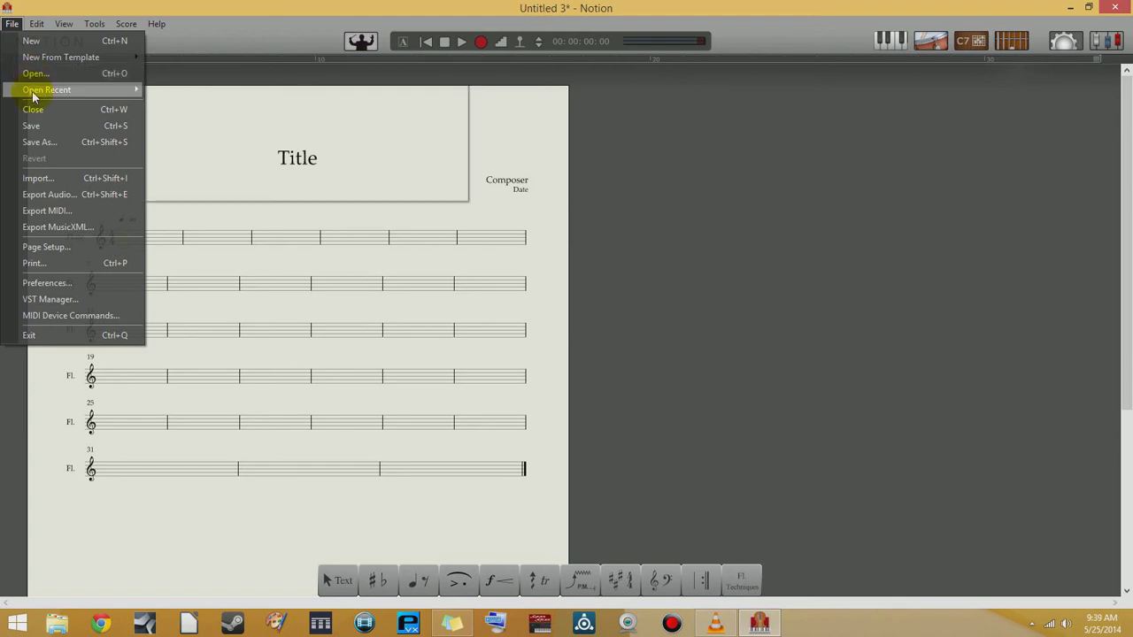
mouse_move(32, 92)
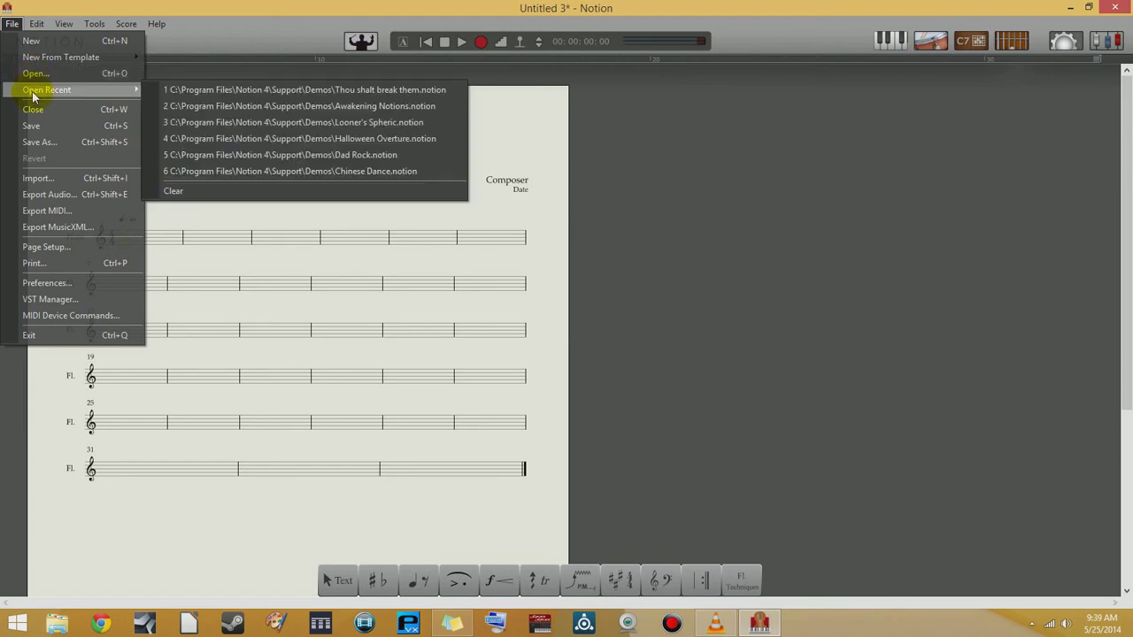
left_click(261, 122)
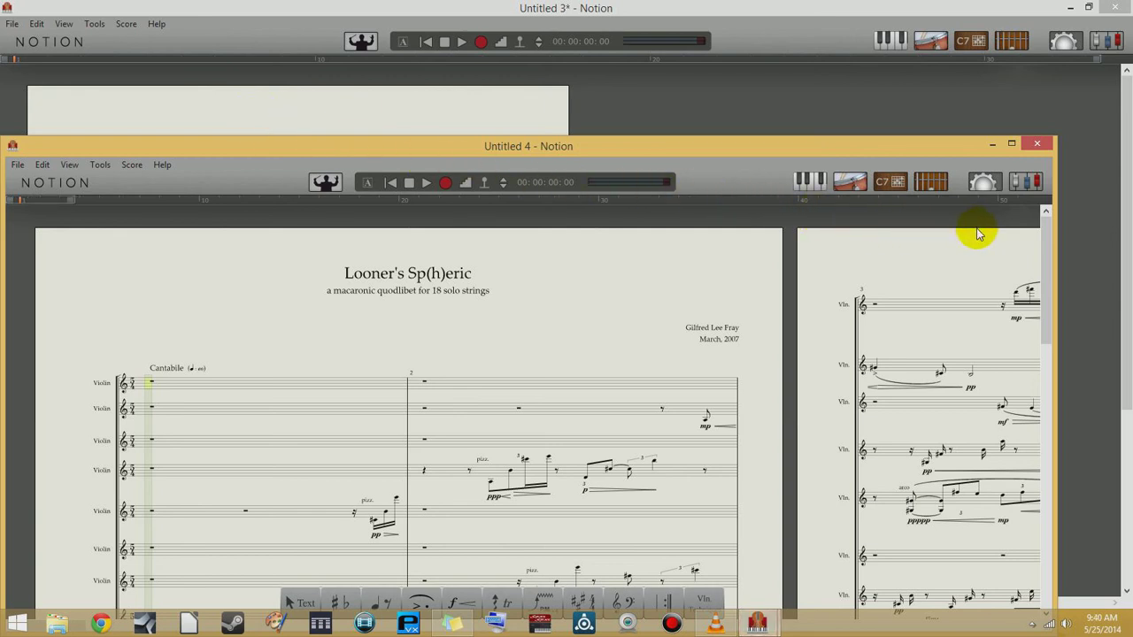
Step: Maximize the demo score window and play it back for about 50 seconds
left_click(1012, 144)
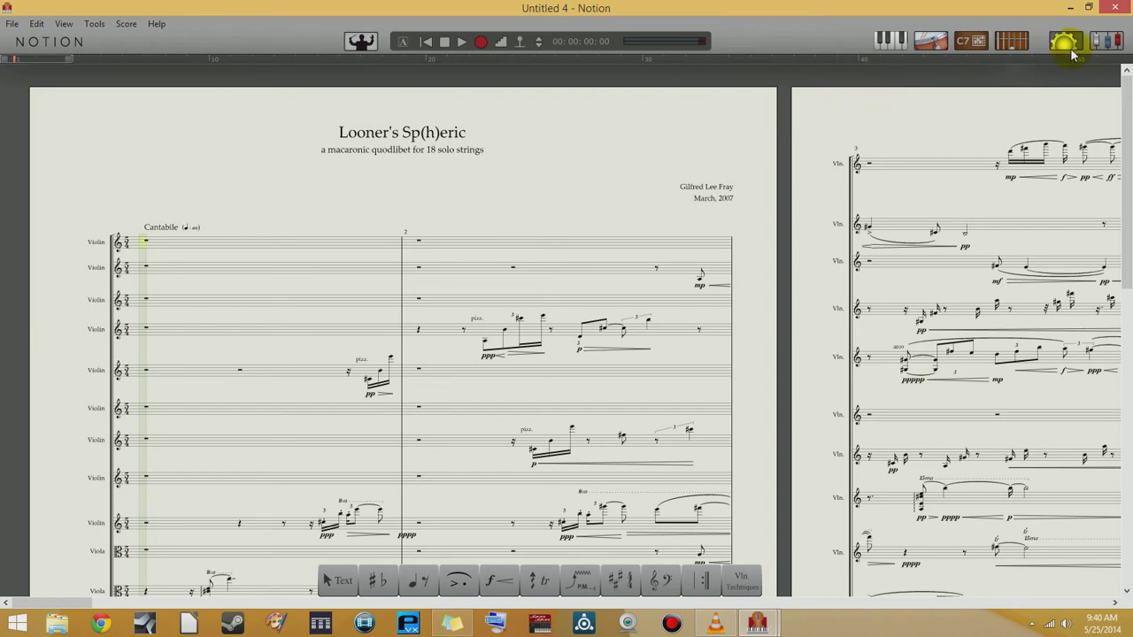
left_click(1112, 40)
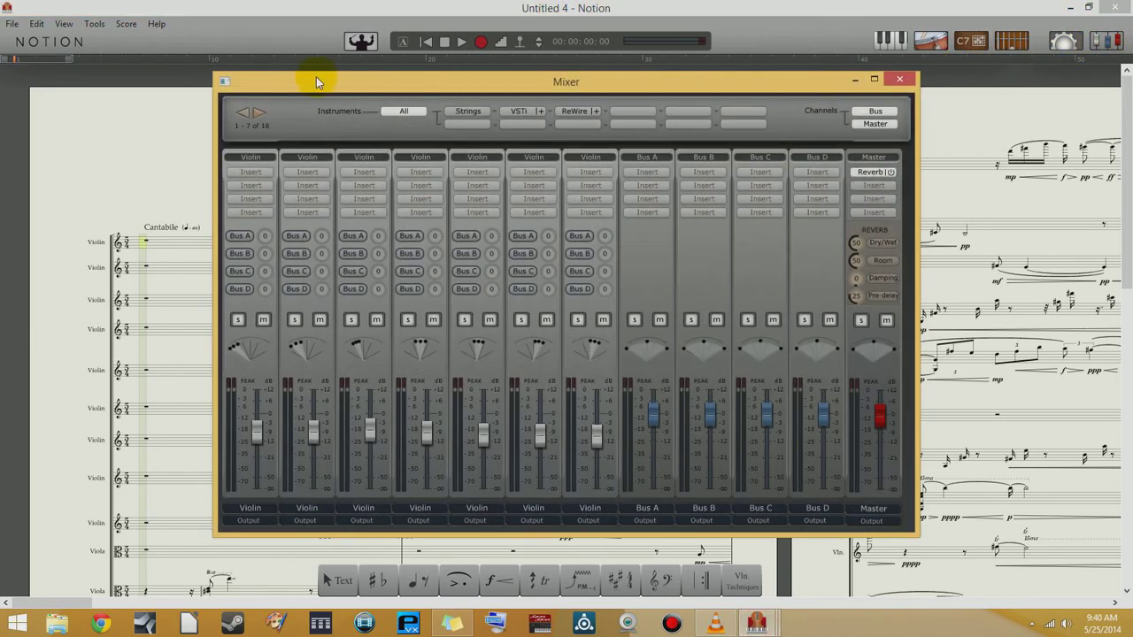
left_click(453, 41)
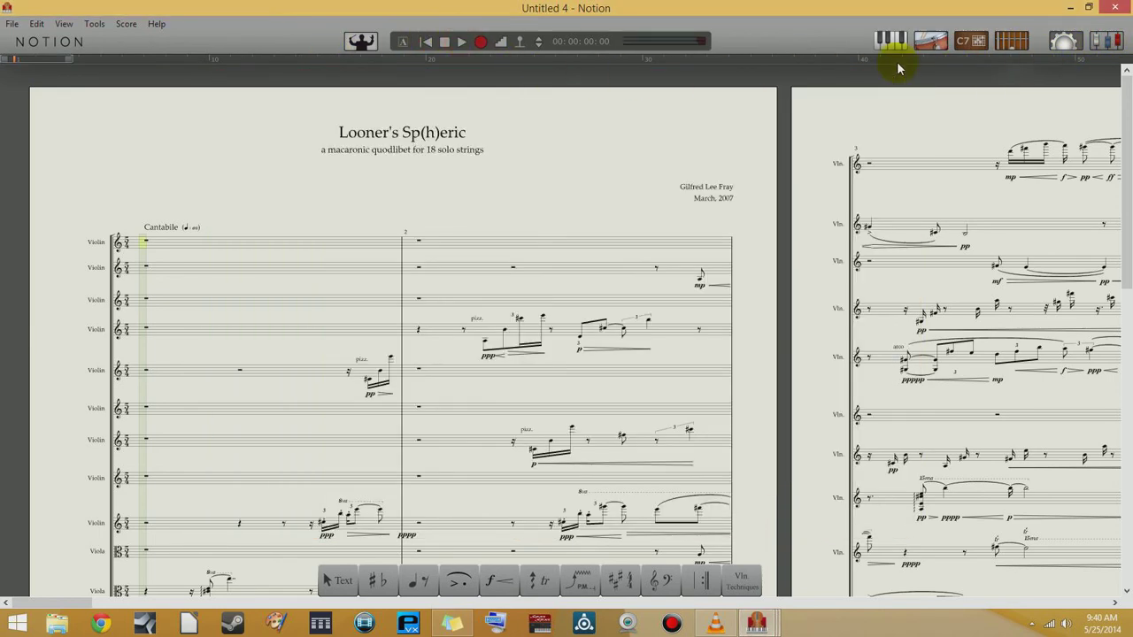
left_click(1102, 41)
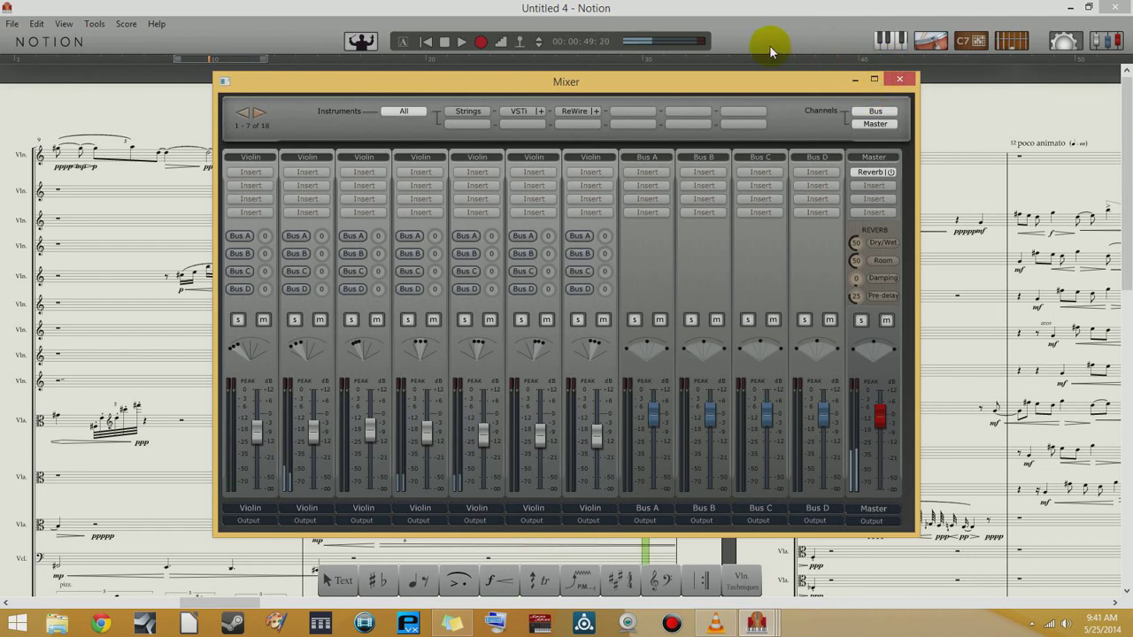
left_click(444, 42)
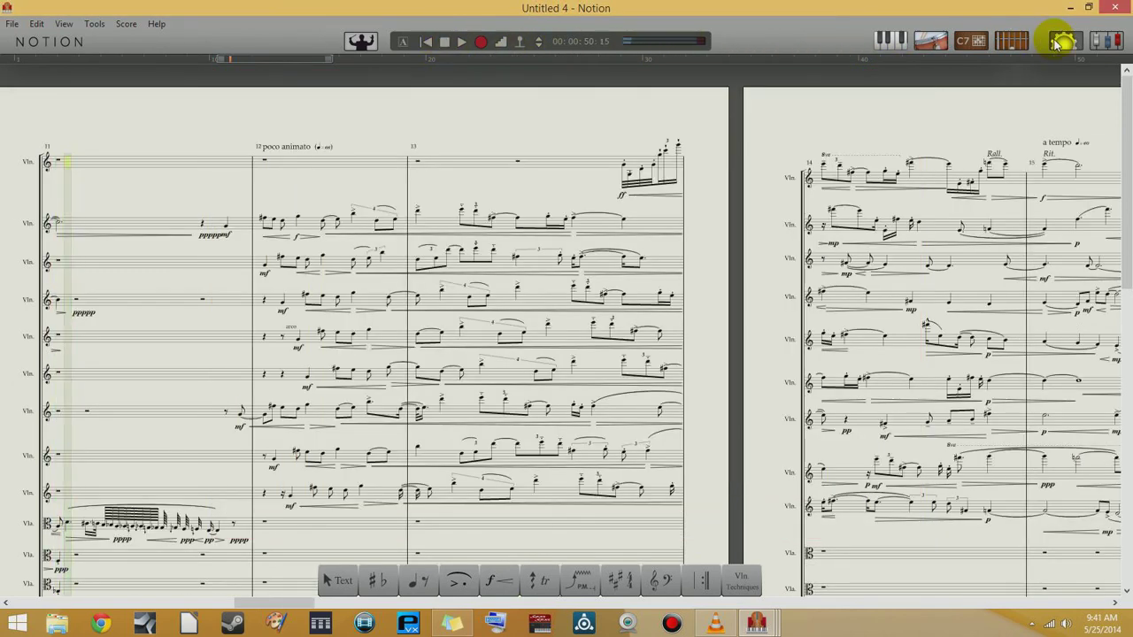
Step: Raise the first Violin channel's fader in the Mixer, then close the Mixer
left_click(1105, 40)
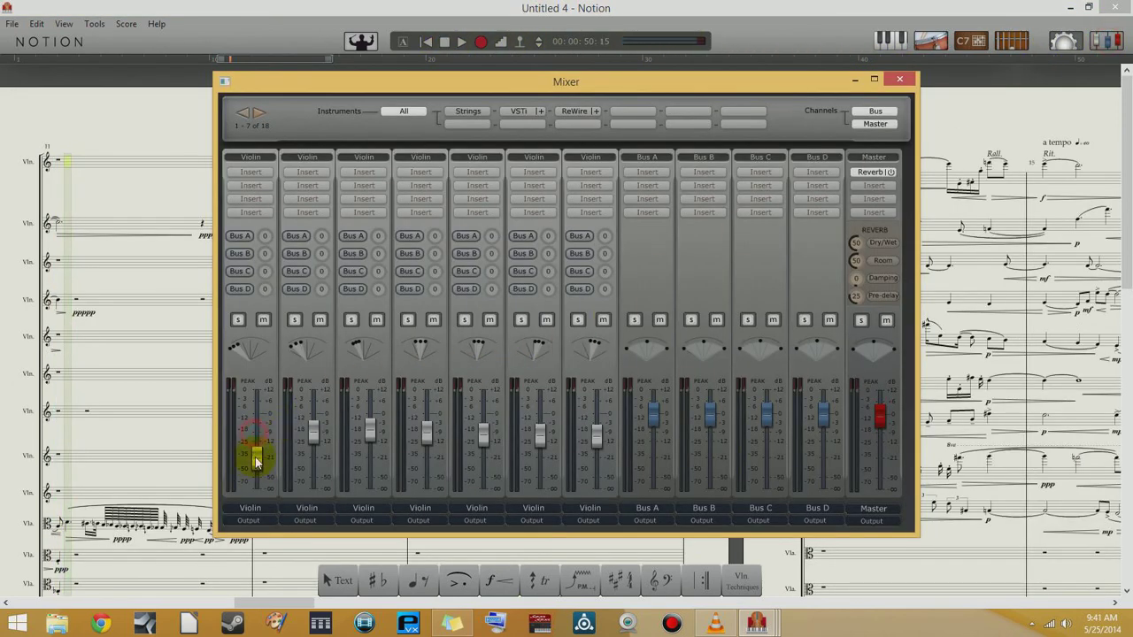
left_click_drag(257, 441, 265, 400)
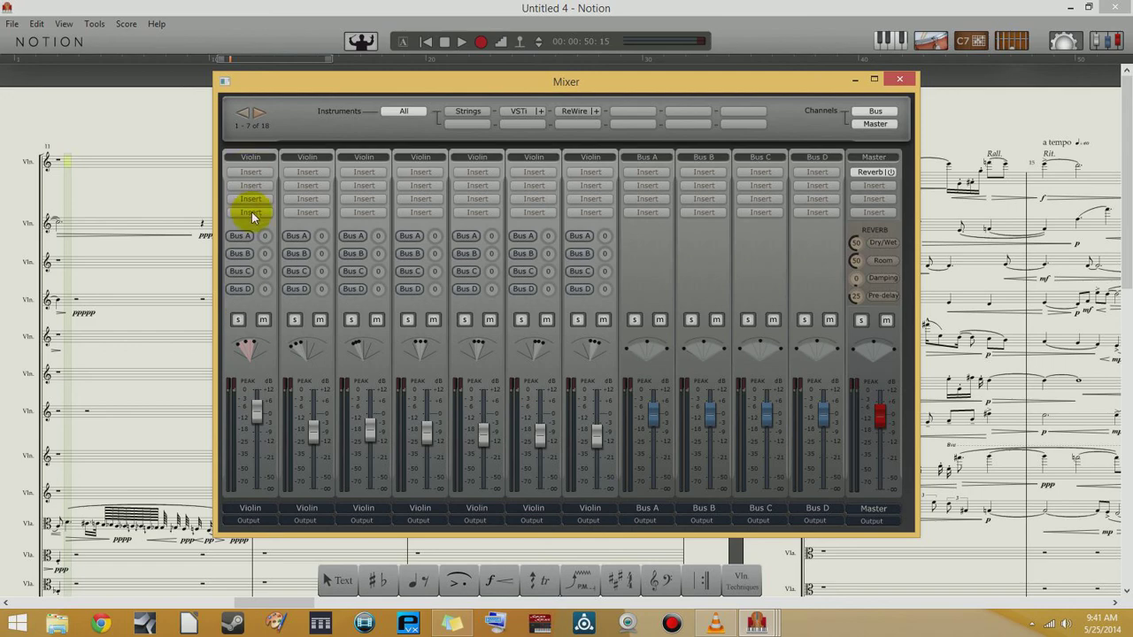
left_click(899, 81)
Step: Close Untitled 4 and Untitled 3, discarding unsaved changes to both
left_click(13, 24)
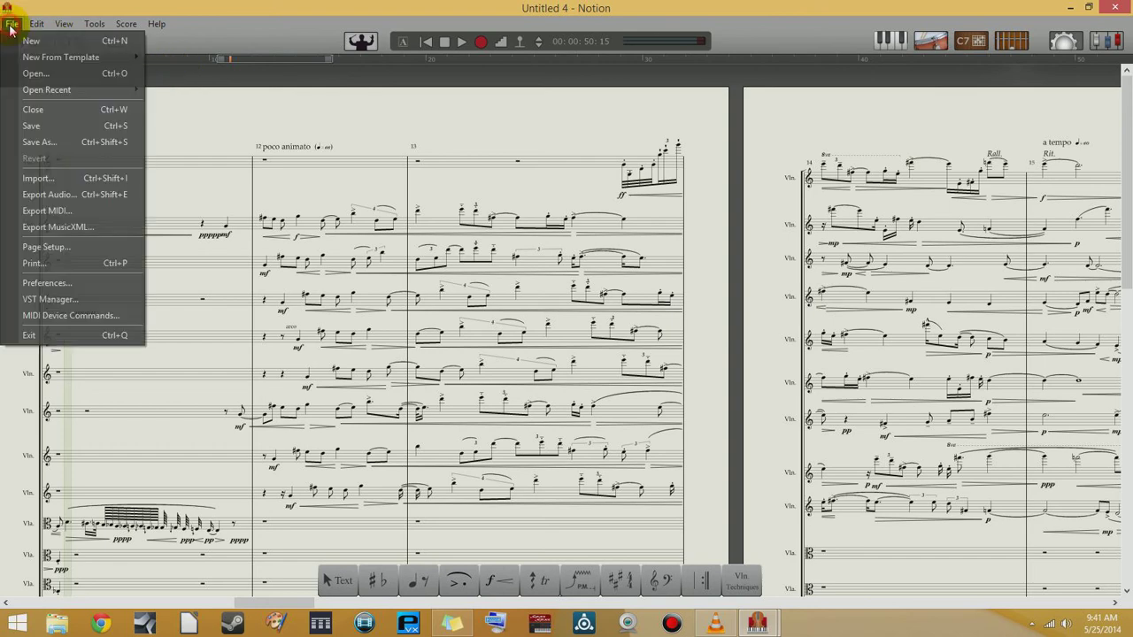
left_click(40, 115)
left_click(579, 360)
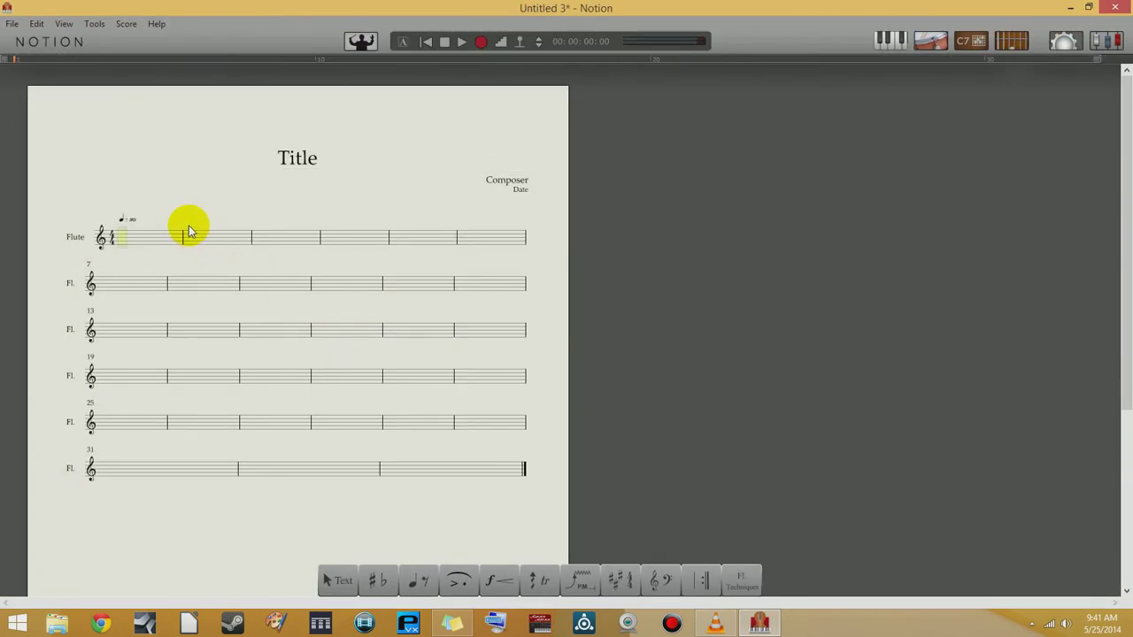
left_click(13, 24)
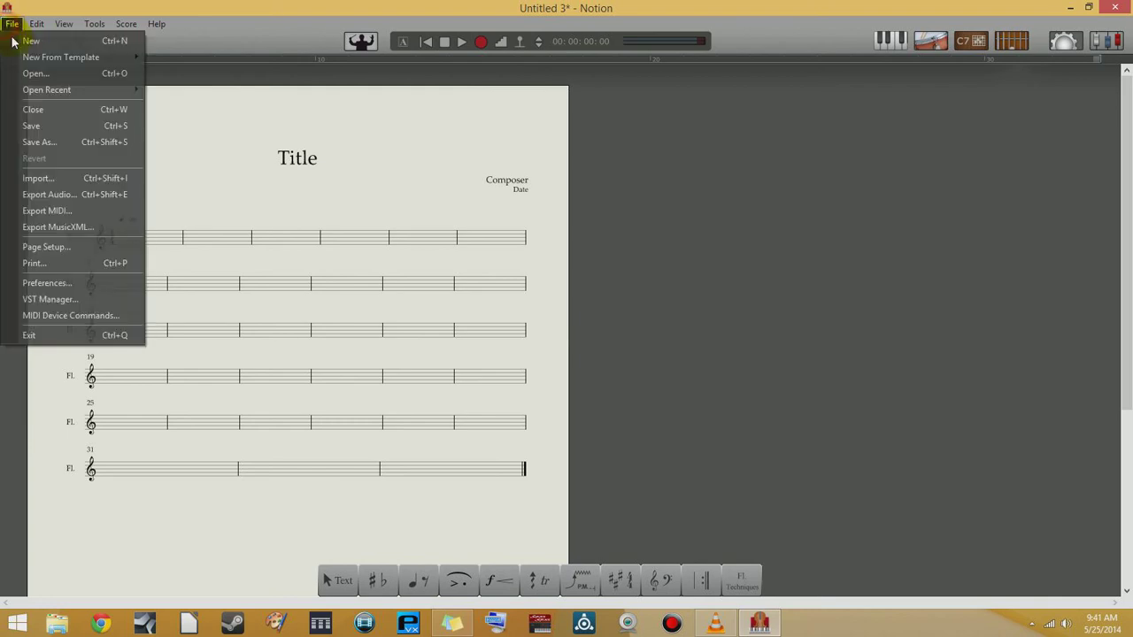
left_click(33, 110)
left_click(581, 359)
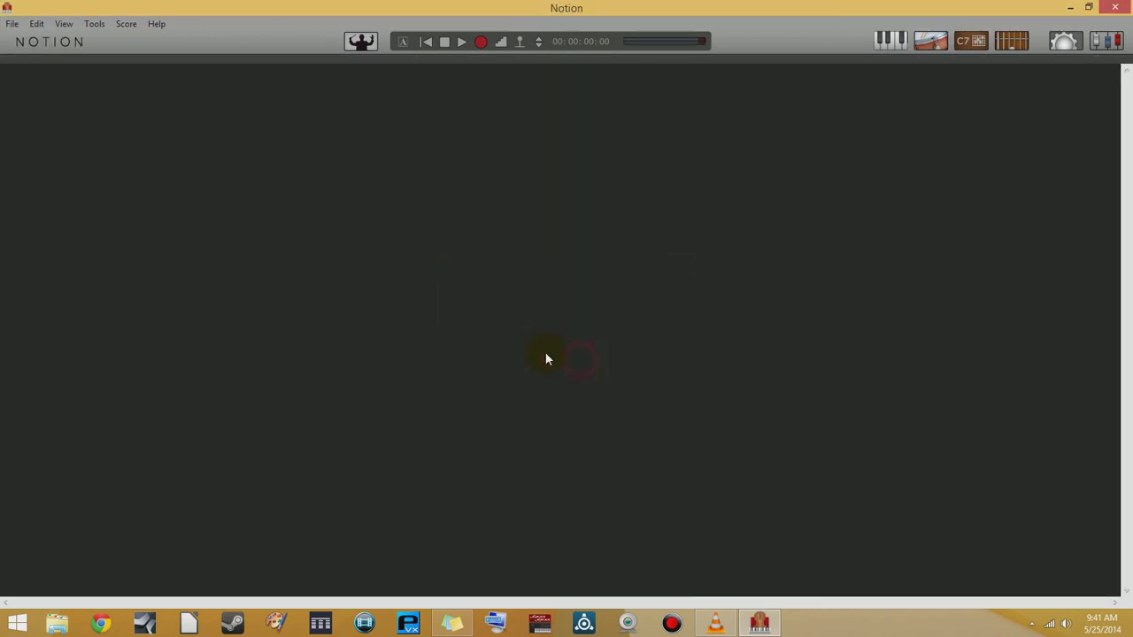
Step: Start a new blank score and list the VST Instruments in score setup
left_click(14, 24)
left_click(20, 40)
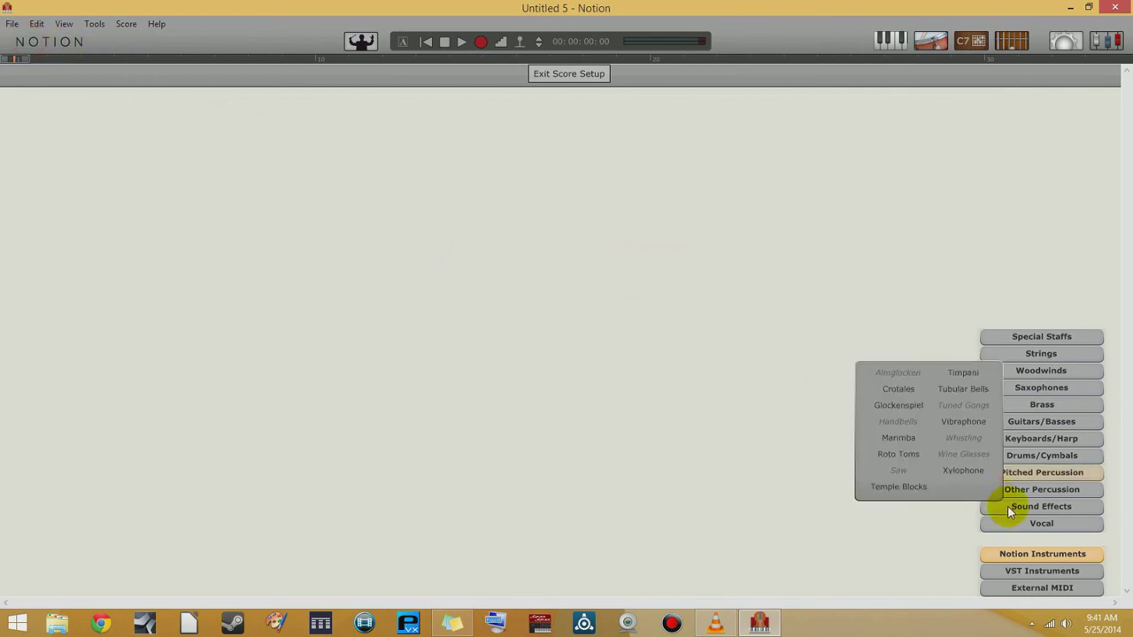
left_click(1032, 572)
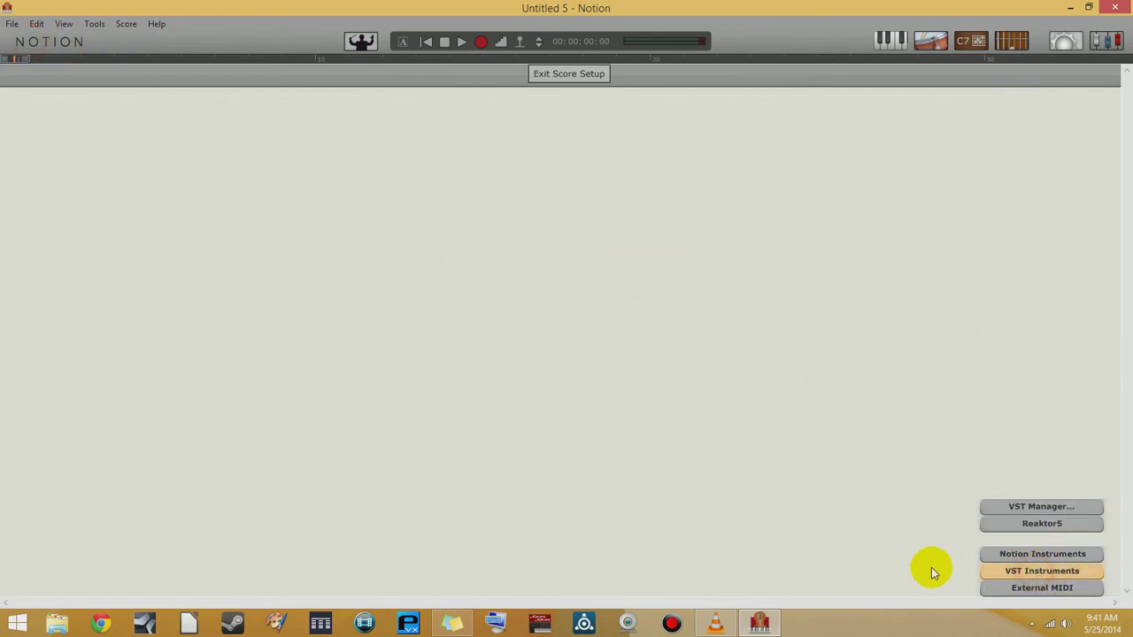
Step: Add a Reaktor5 staff and drag the Carbon.ens ensemble into the Reaktor window
mouse_move(1024, 526)
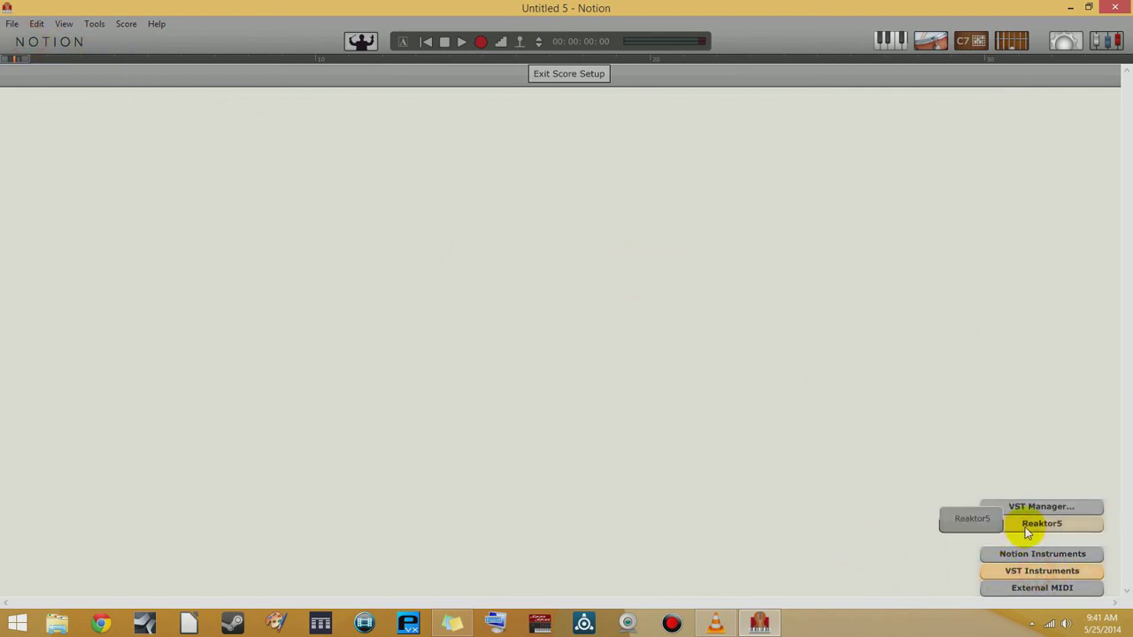
left_click(973, 520)
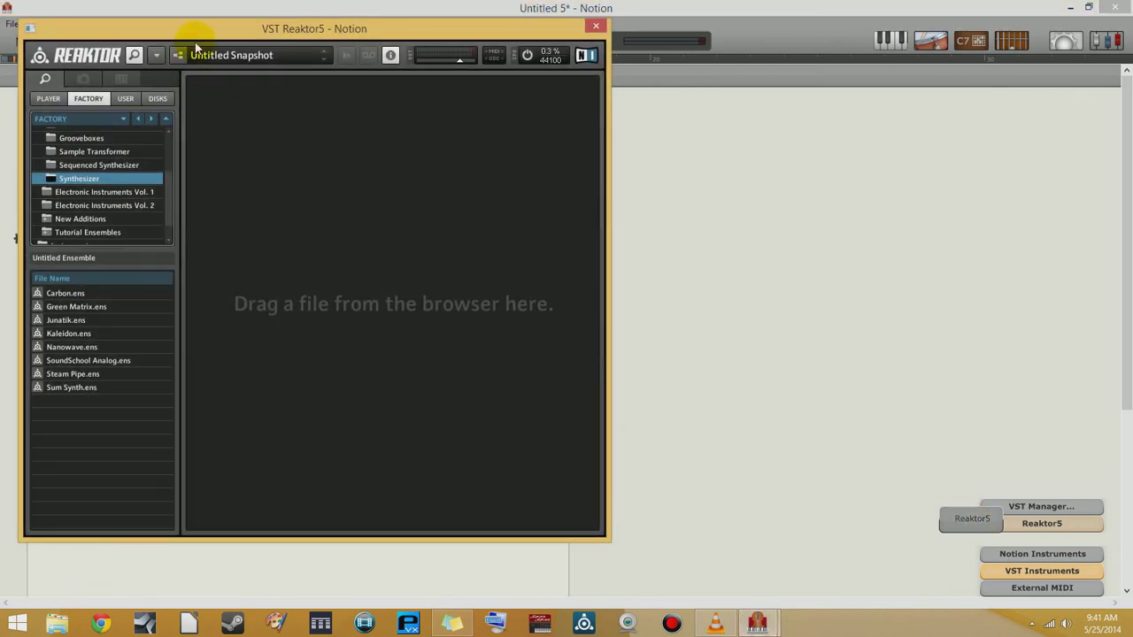
left_click_drag(206, 27, 387, 78)
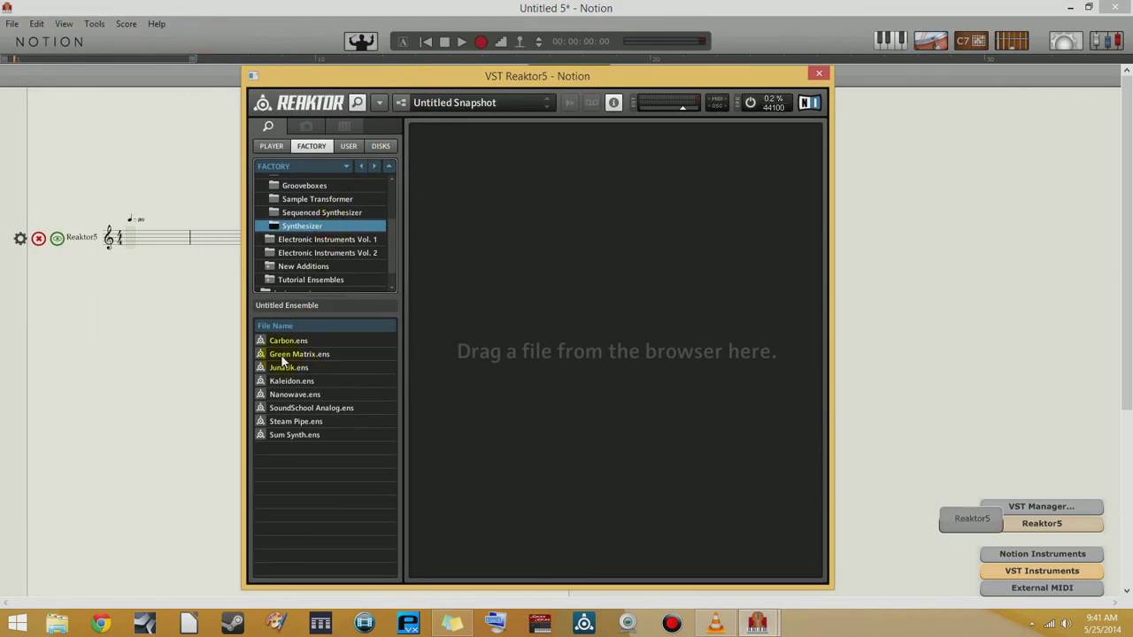
left_click_drag(274, 345, 509, 355)
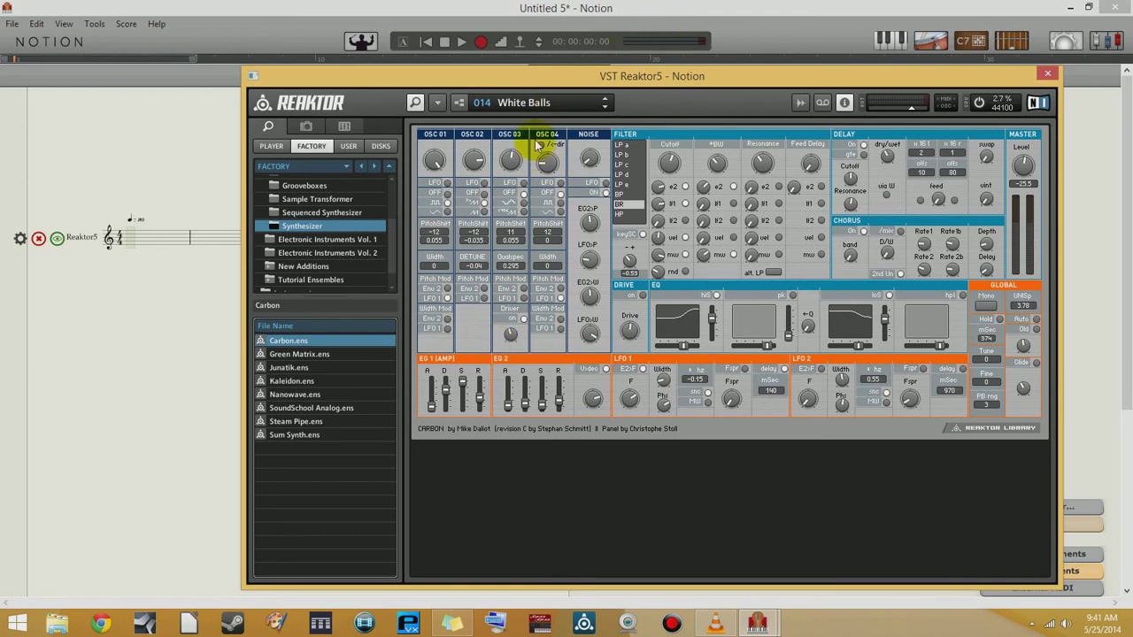
left_click_drag(504, 84, 241, 89)
Step: Exit score setup, rewind, and enter four quarter notes into measure 1
left_click(825, 92)
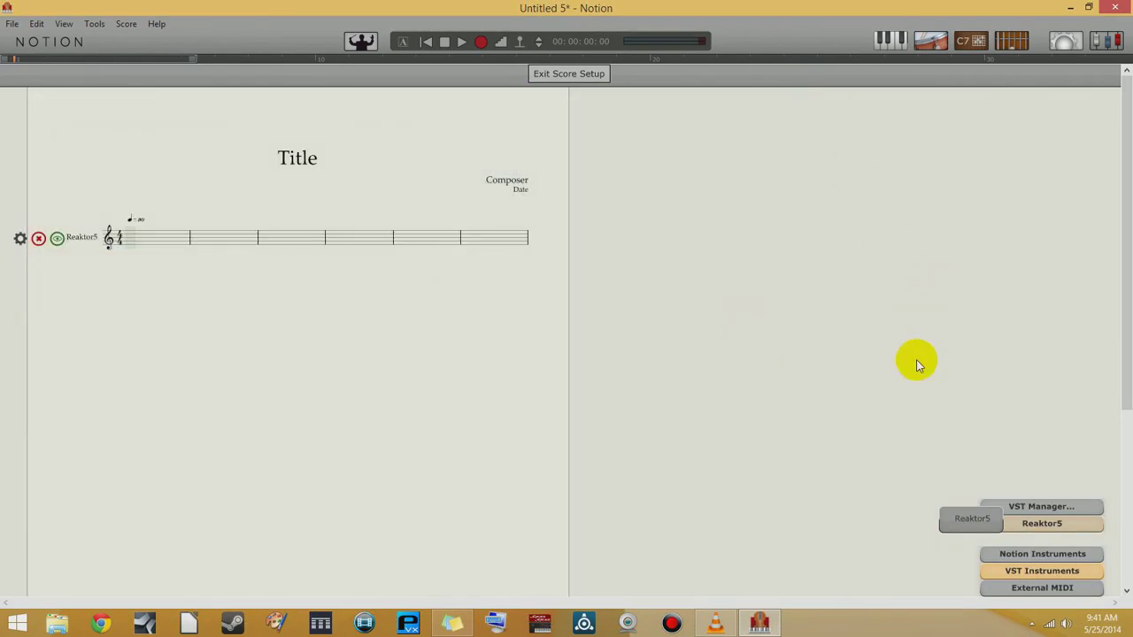
left_click(544, 74)
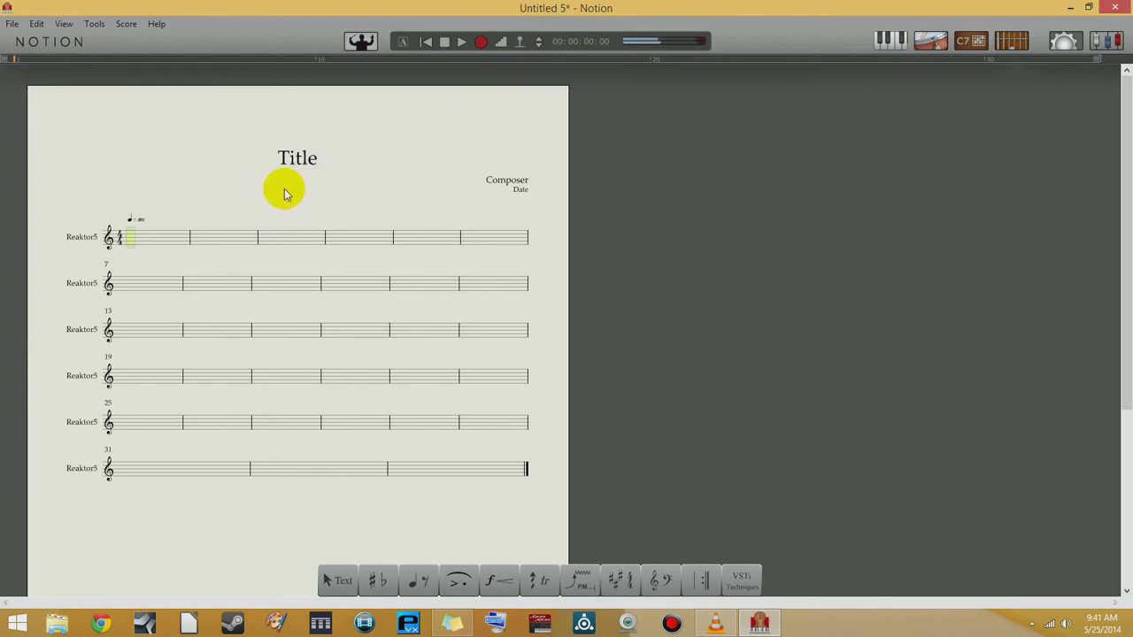
left_click(425, 45)
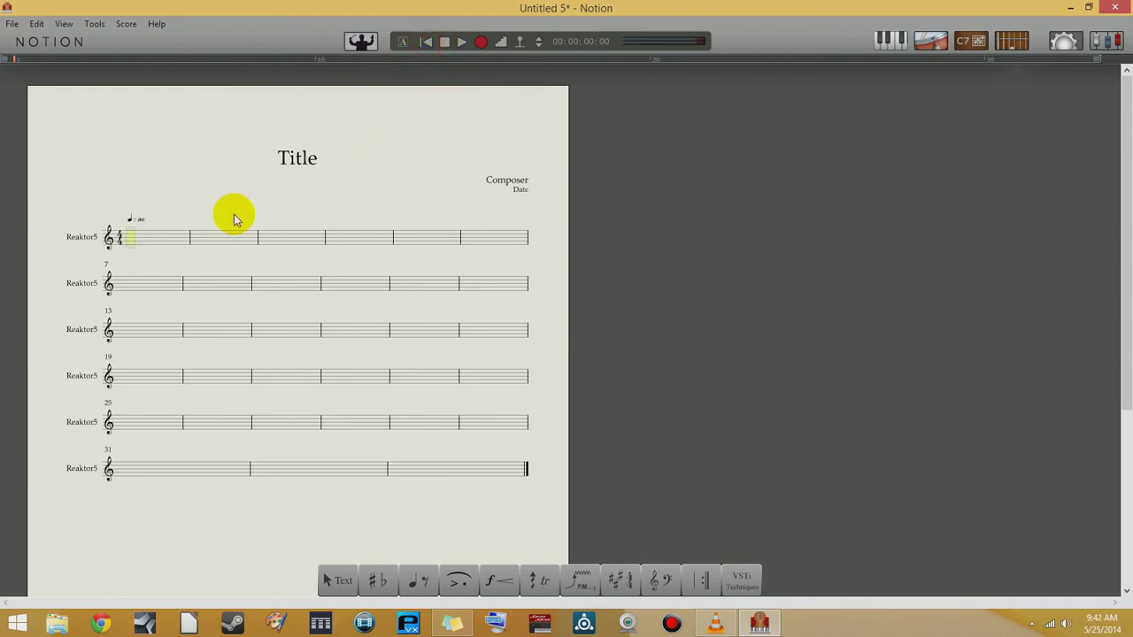
left_click(418, 582)
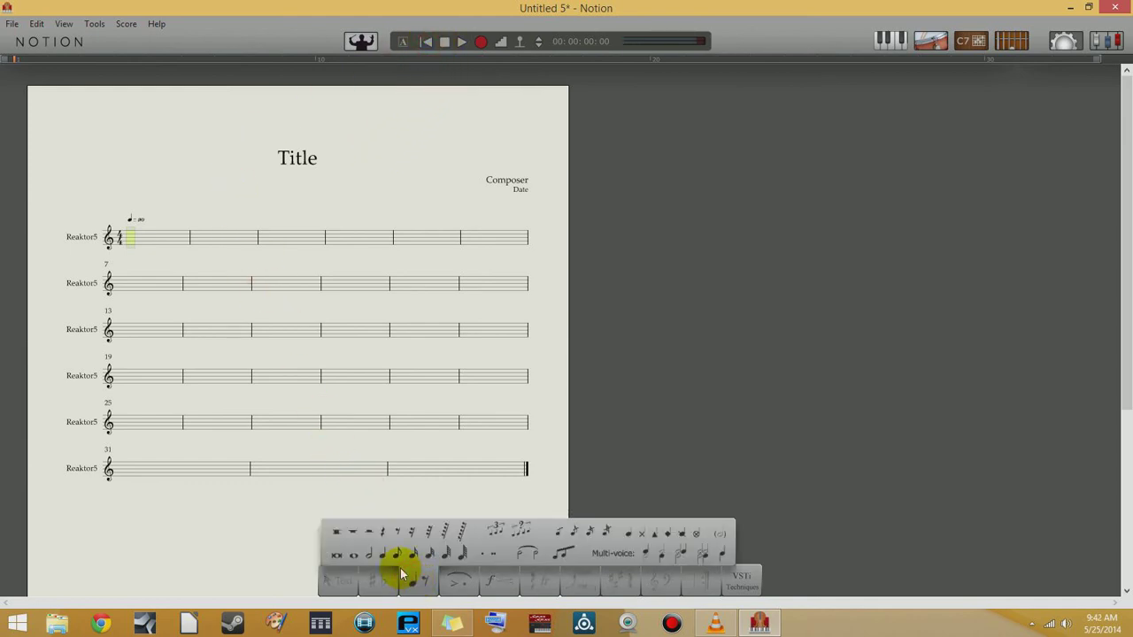
left_click(382, 554)
left_click(133, 237)
left_click(145, 238)
left_click(171, 237)
left_click(182, 236)
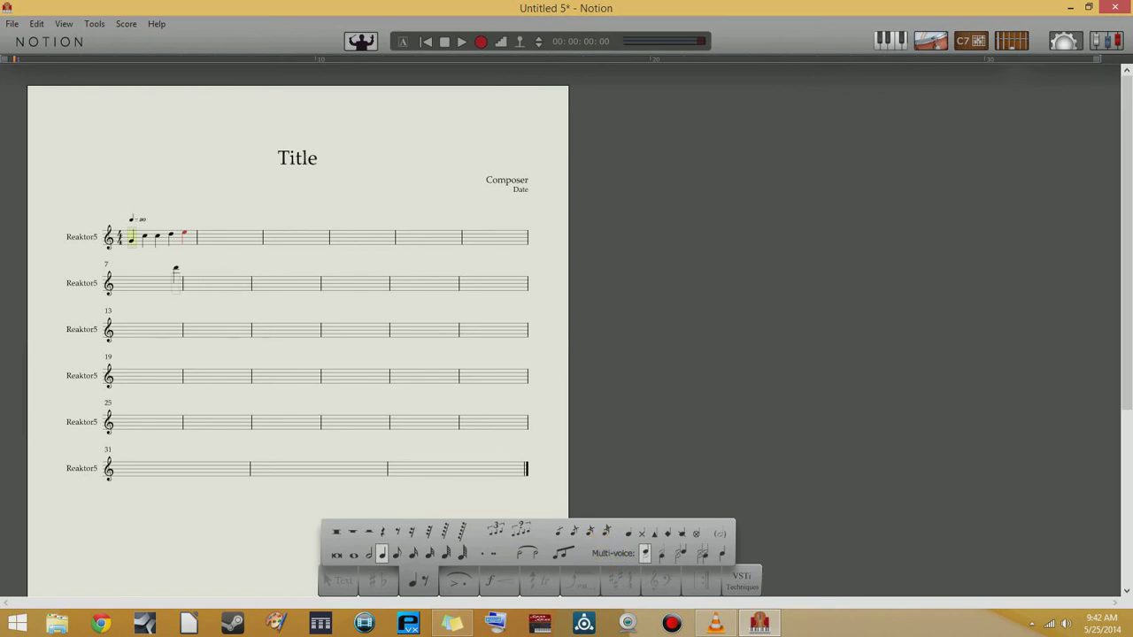
Step: Zoom in twice, then type notes C, F, B, A, D, B, D to overfill measure 1
left_click(64, 25)
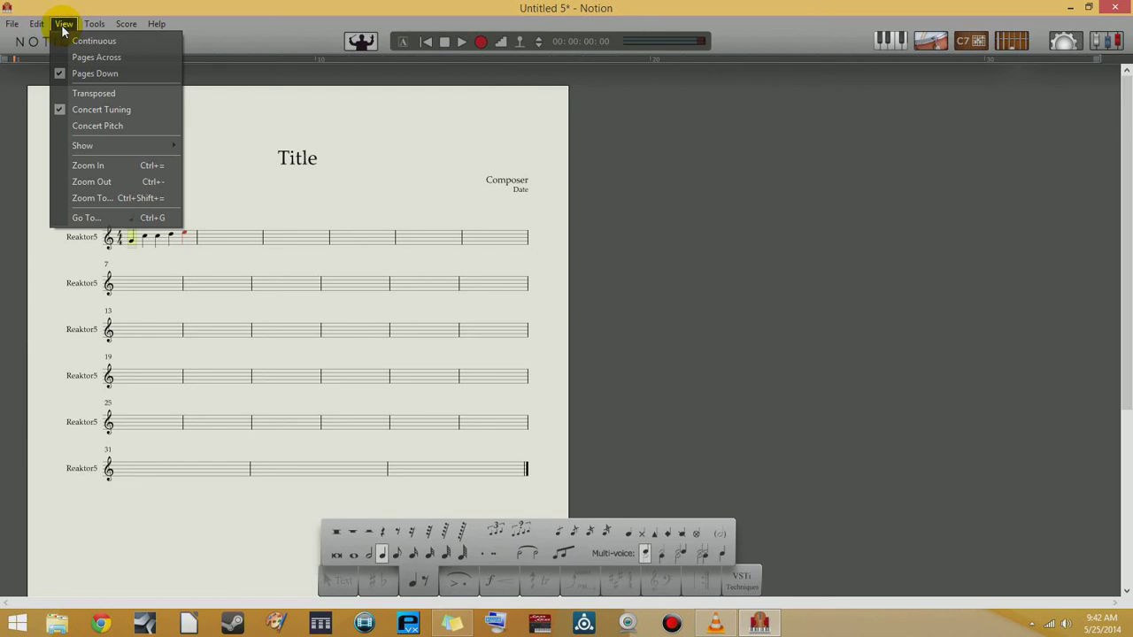
left_click(82, 165)
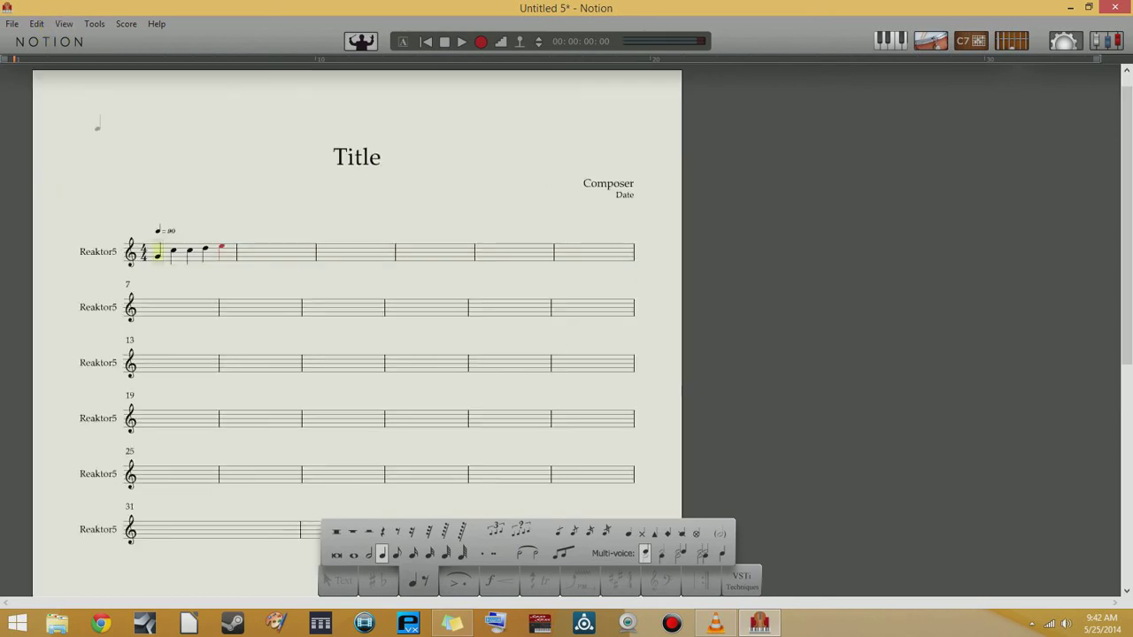
left_click(63, 24)
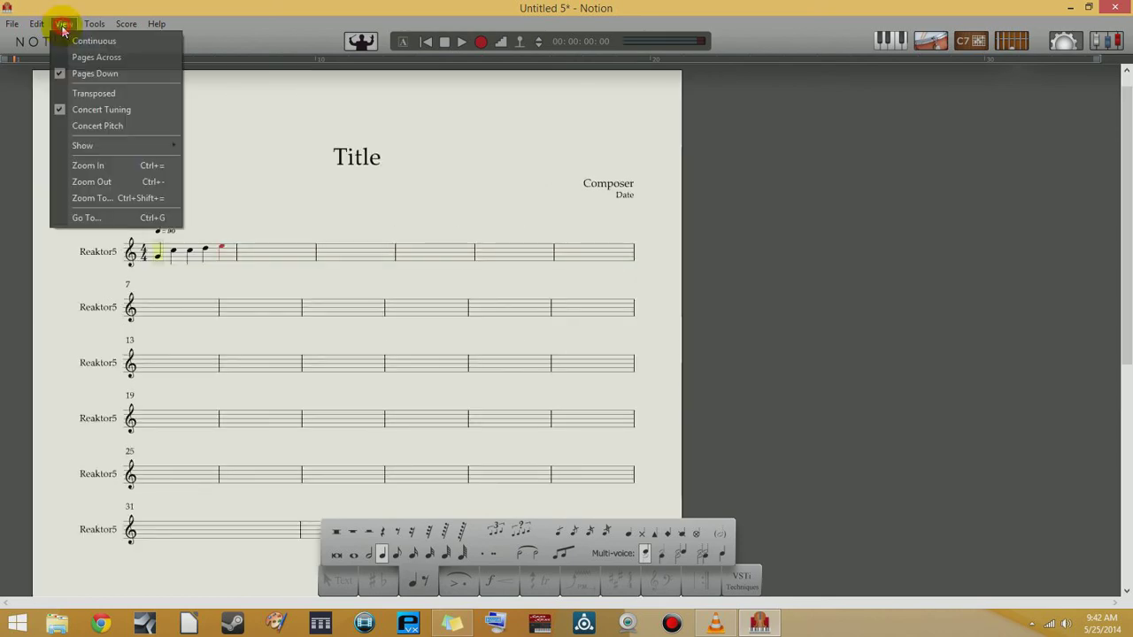
left_click(93, 165)
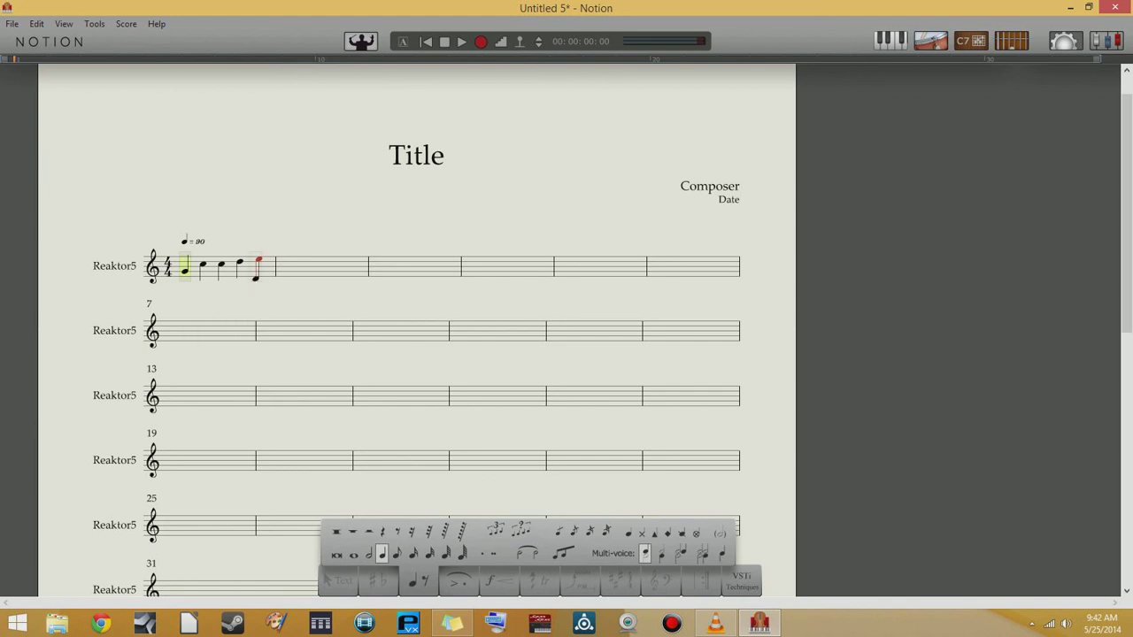
key("c")
key("c")
key("c")
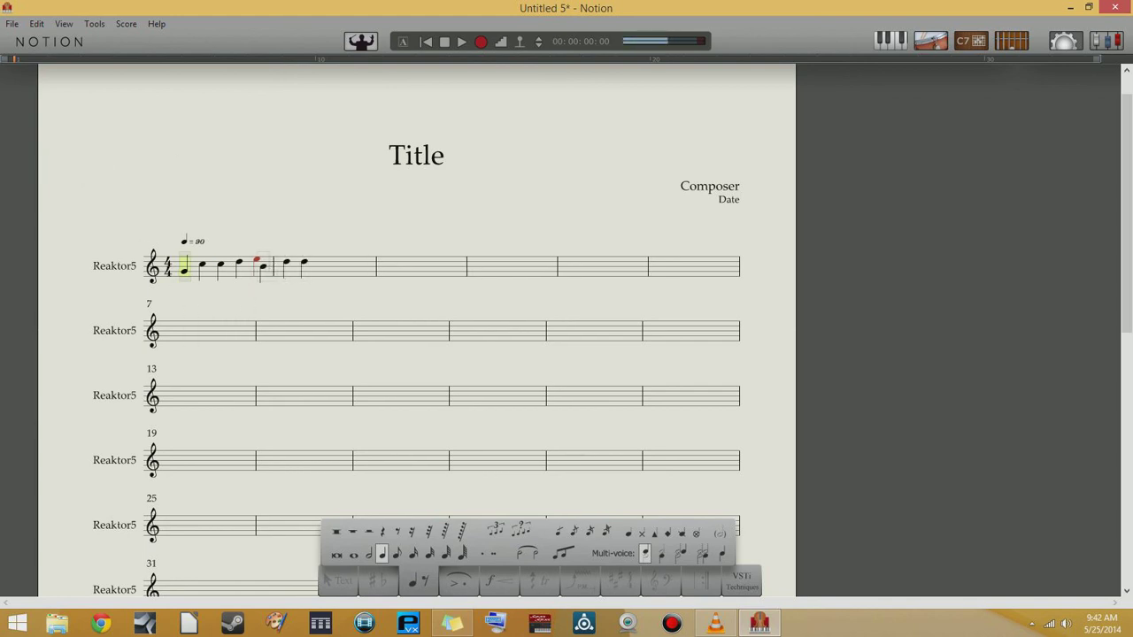
key("f")
key("b")
key("f")
key("a")
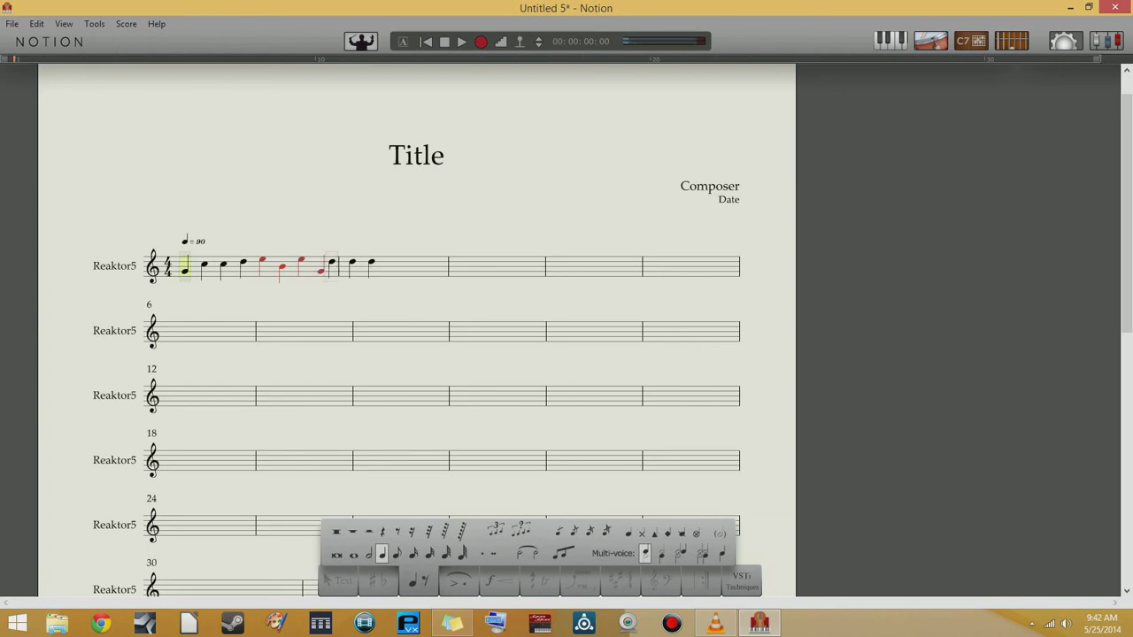
key("d")
key("b")
key("d")
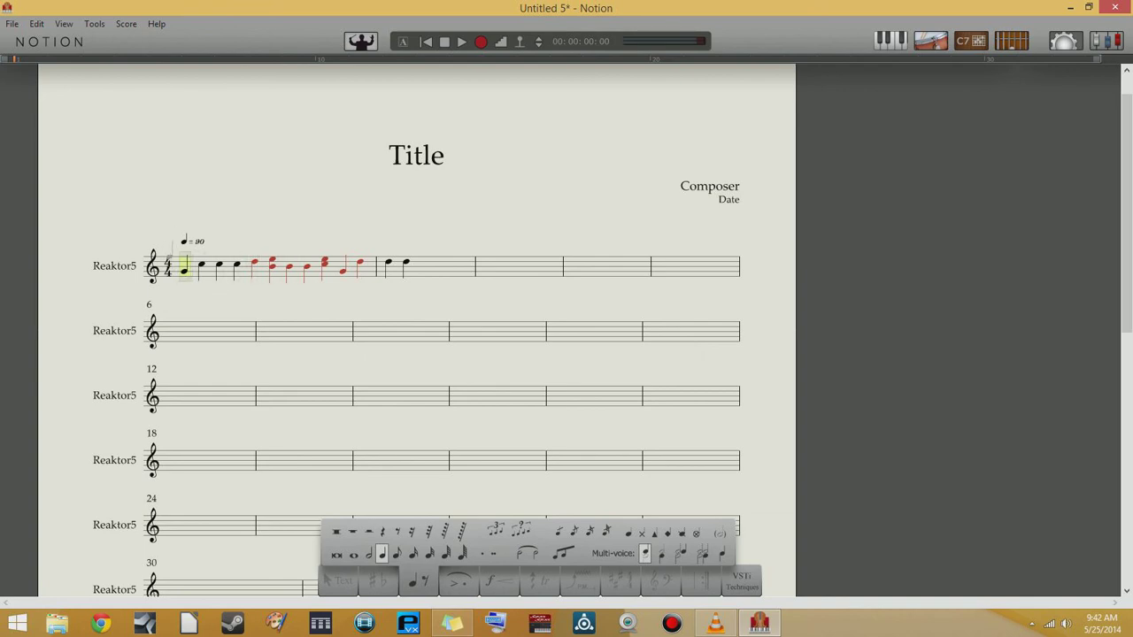
Step: Stop, rewind to the start, play, and stop partway through the red excess notes
left_click(443, 43)
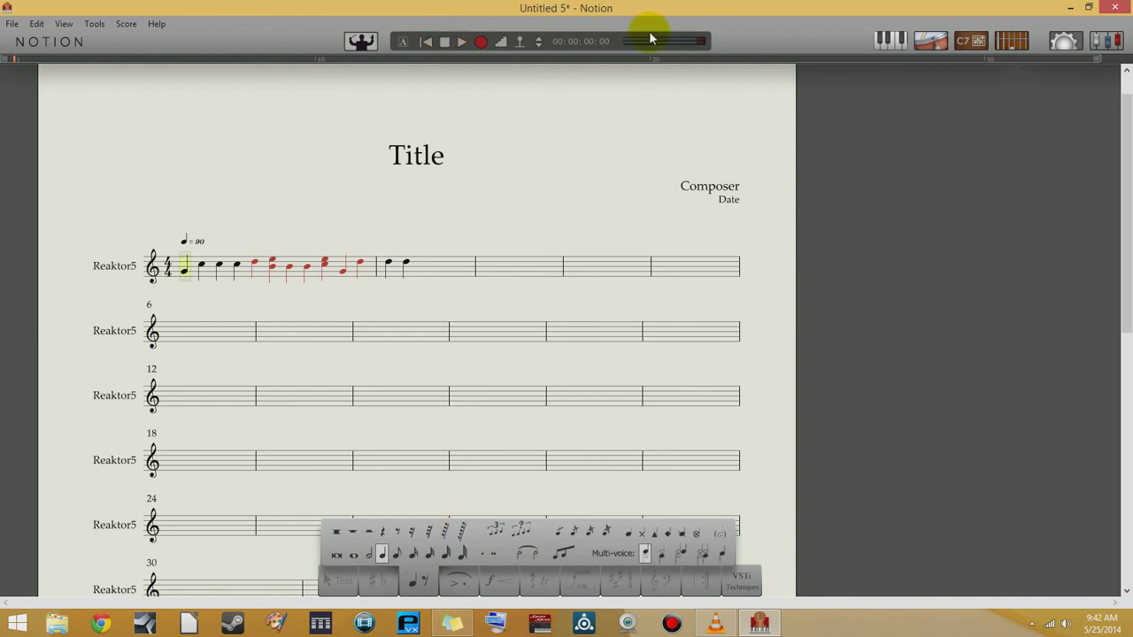
left_click(427, 42)
left_click(462, 42)
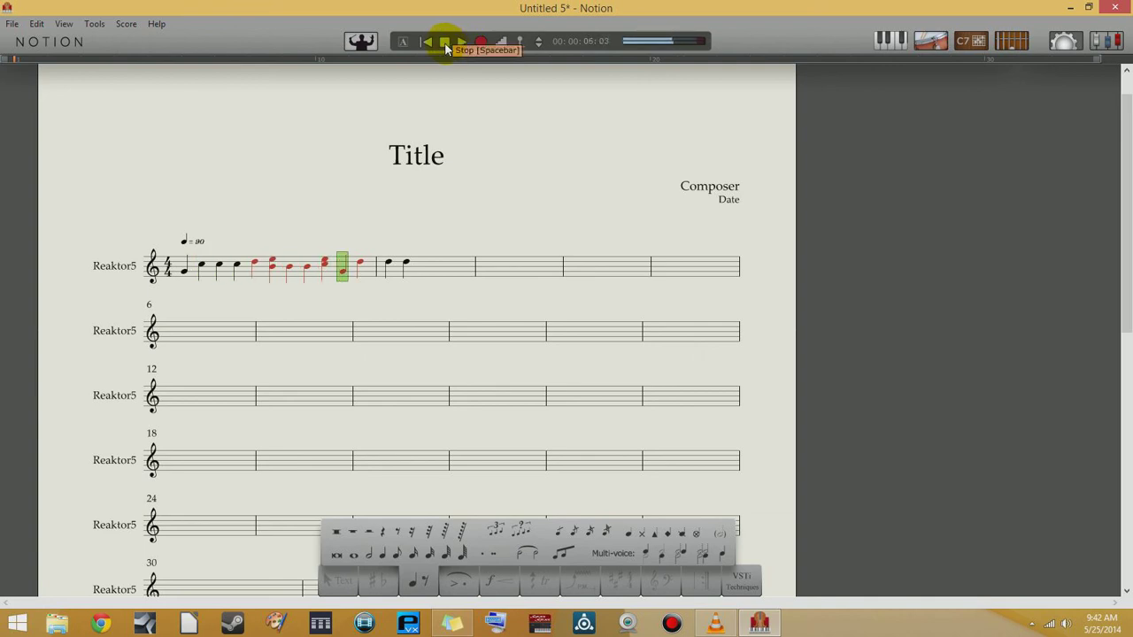
left_click(446, 46)
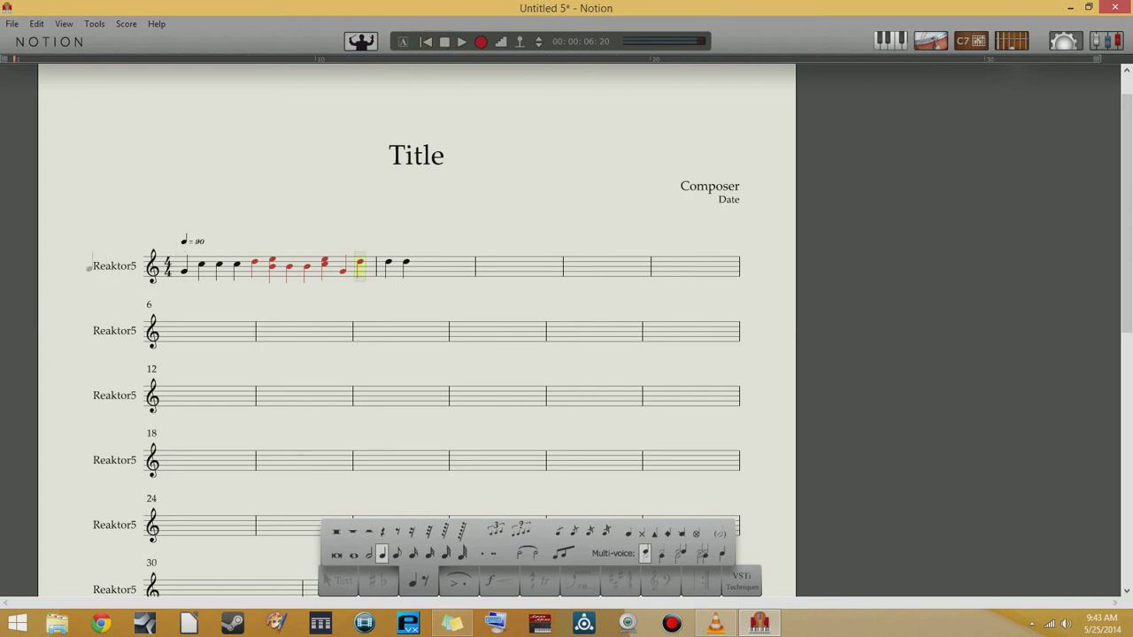
scroll(122, 358, "down", 5)
scroll(121, 357, "up", 4)
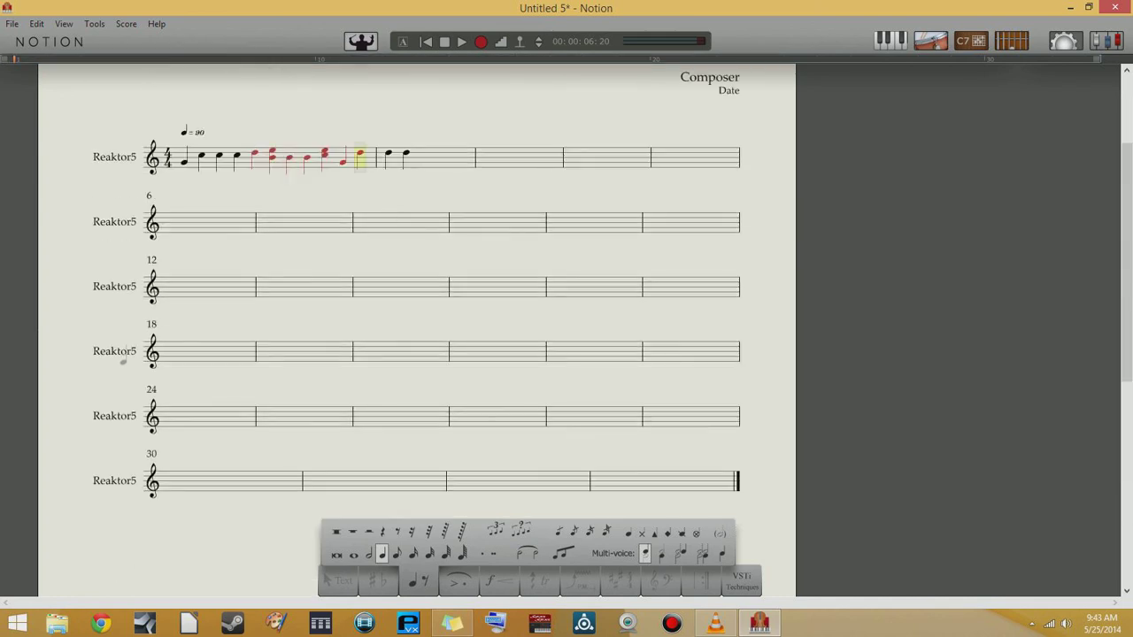
scroll(123, 358, "up", 2)
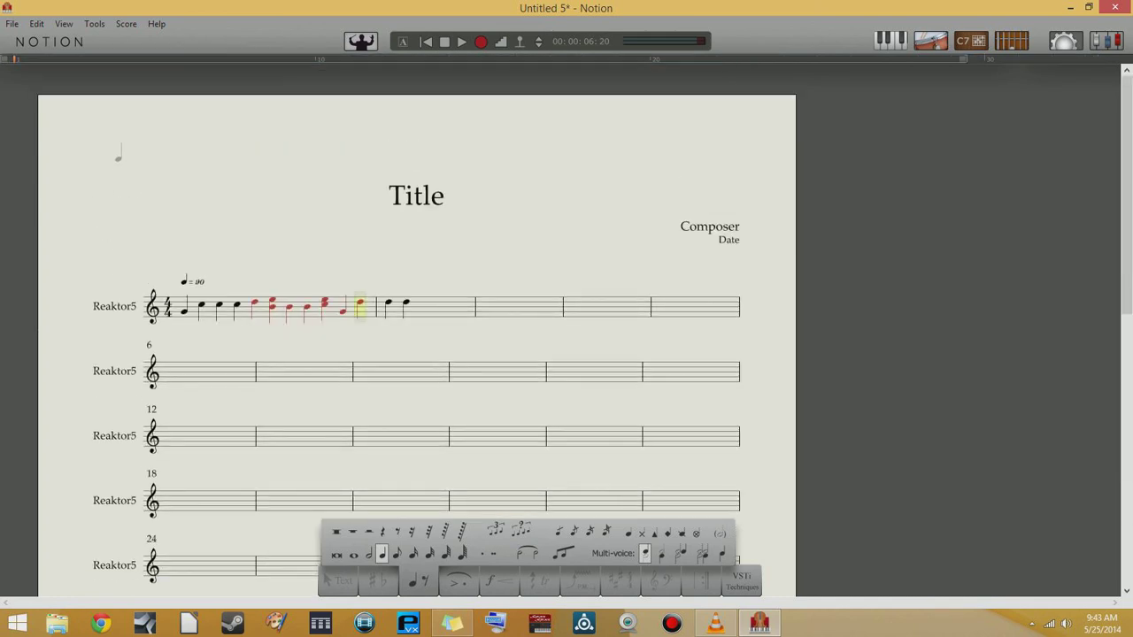
left_click(12, 24)
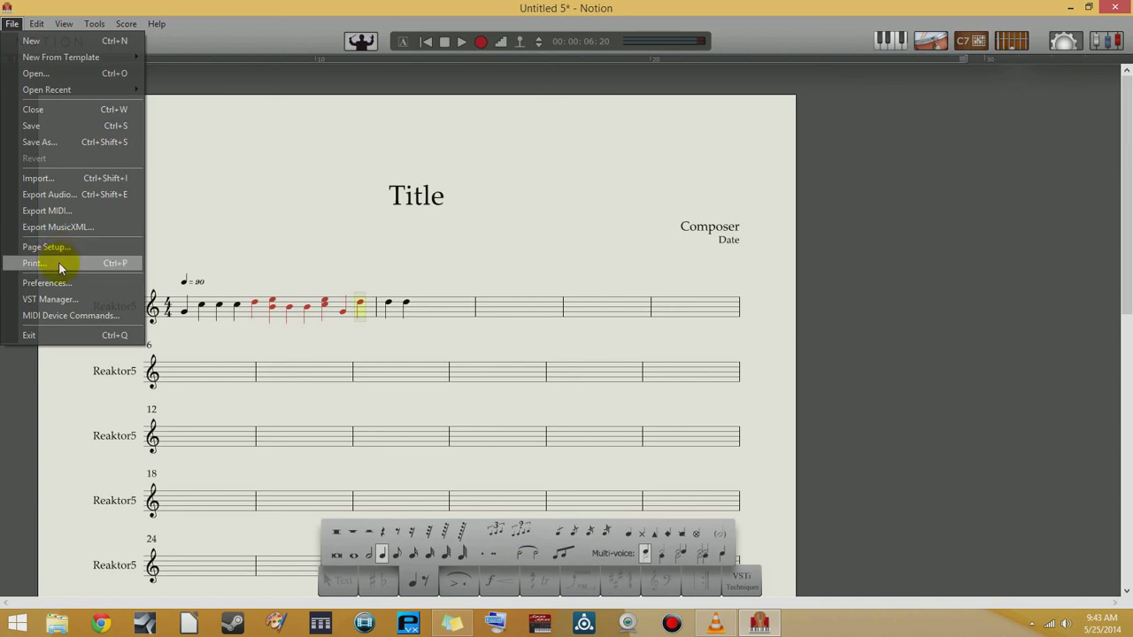
left_click(268, 25)
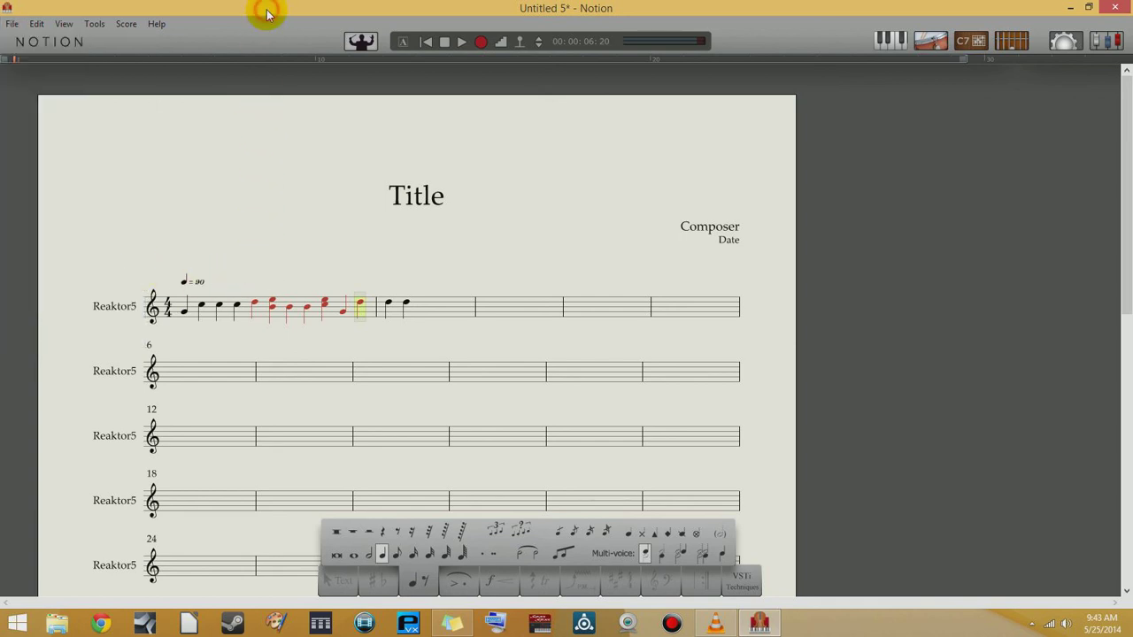
left_click(13, 25)
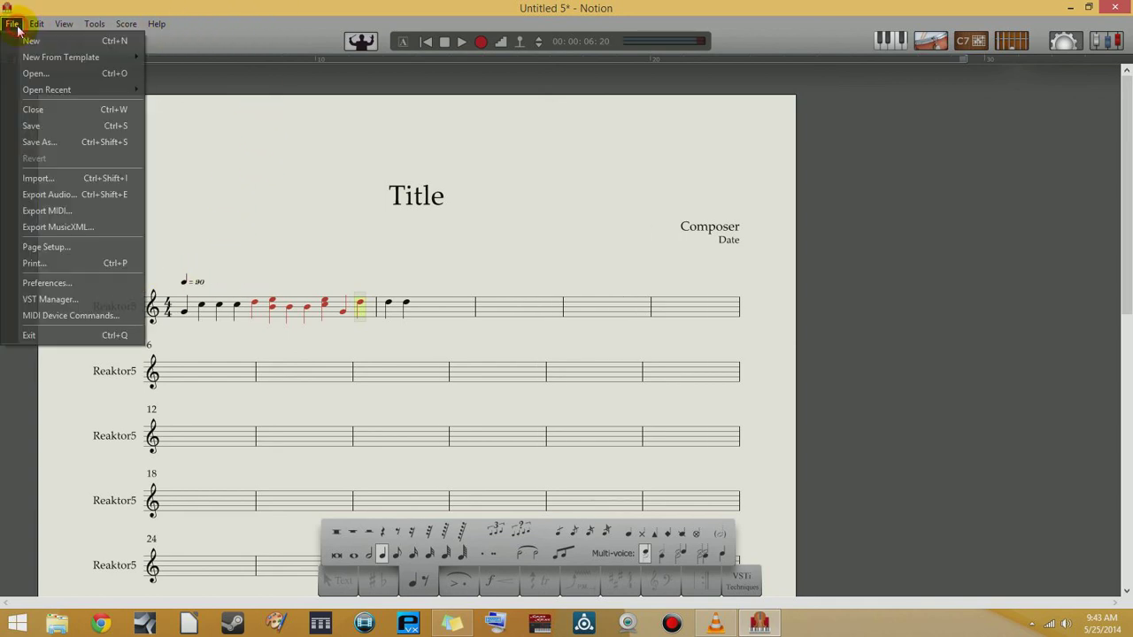
left_click(28, 8)
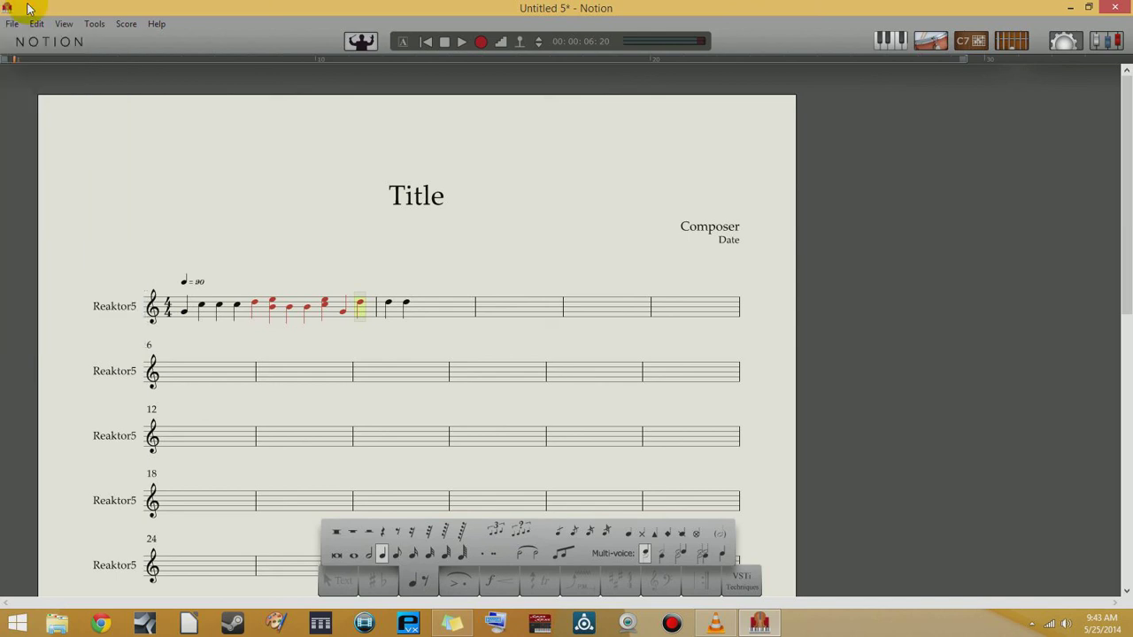
left_click(13, 24)
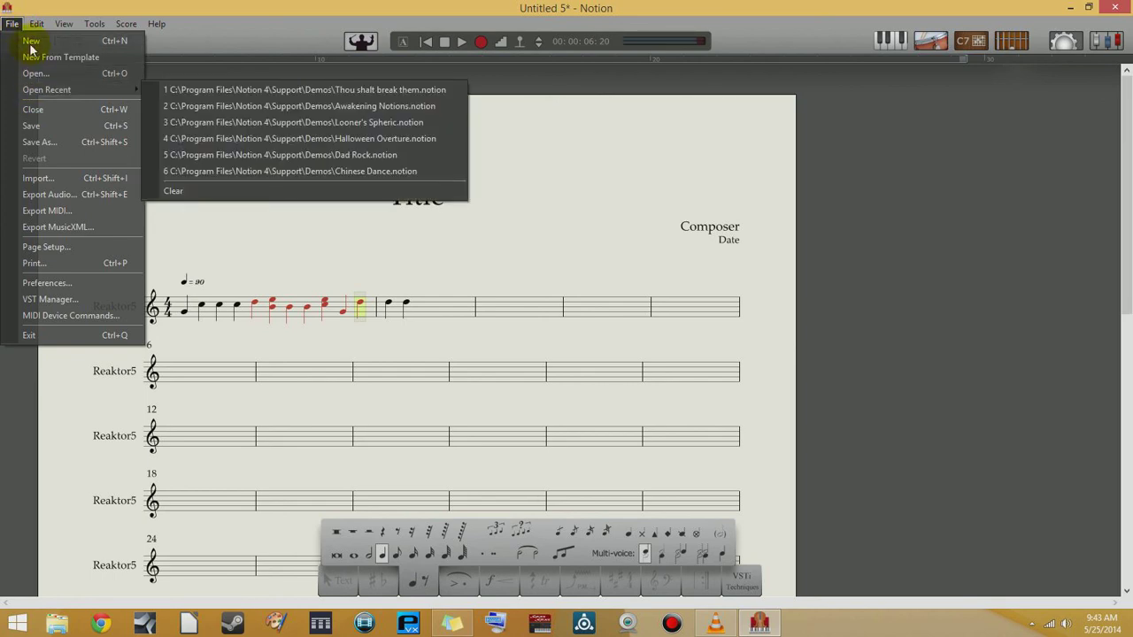
mouse_move(41, 25)
mouse_move(74, 29)
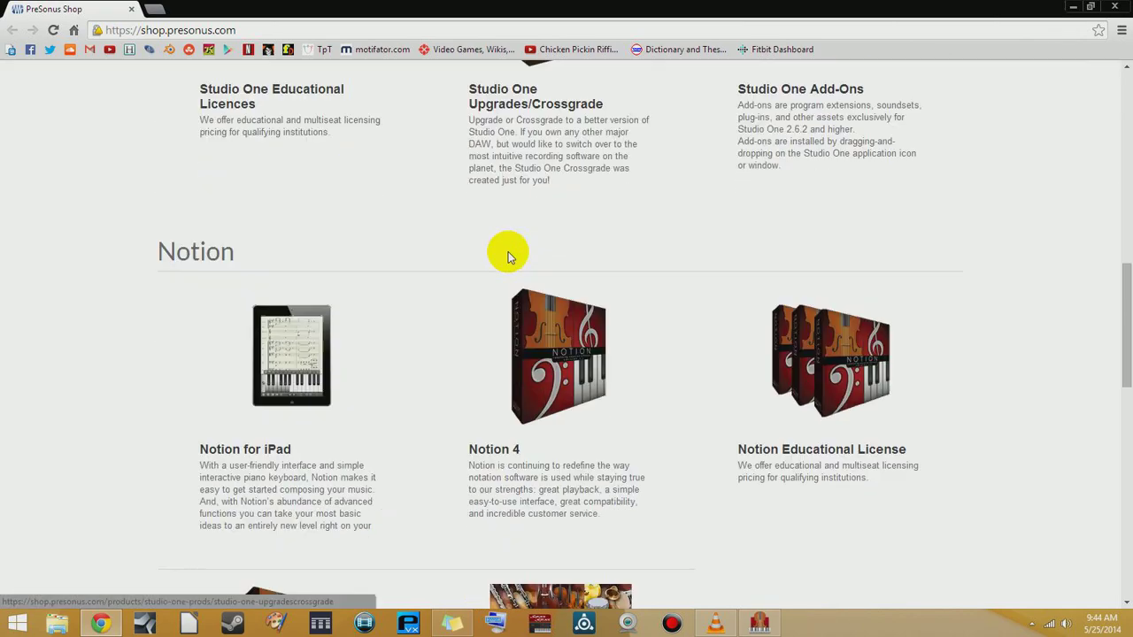
scroll(615, 271, "down", 3)
left_click(546, 314)
scroll(362, 327, "down", 3)
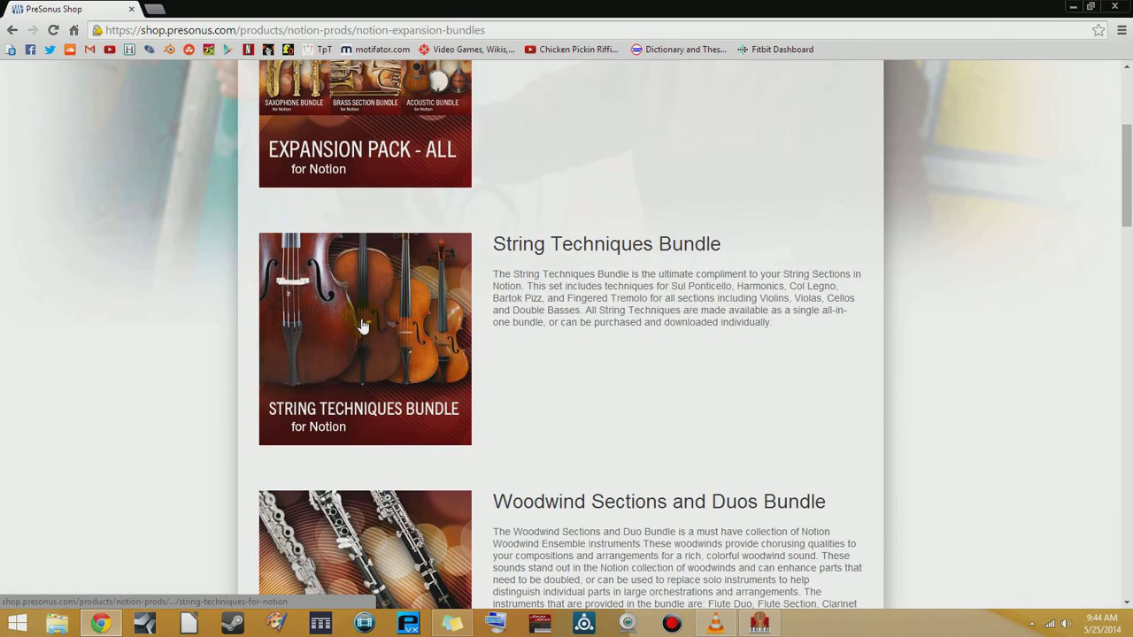
scroll(363, 328, "down", 3)
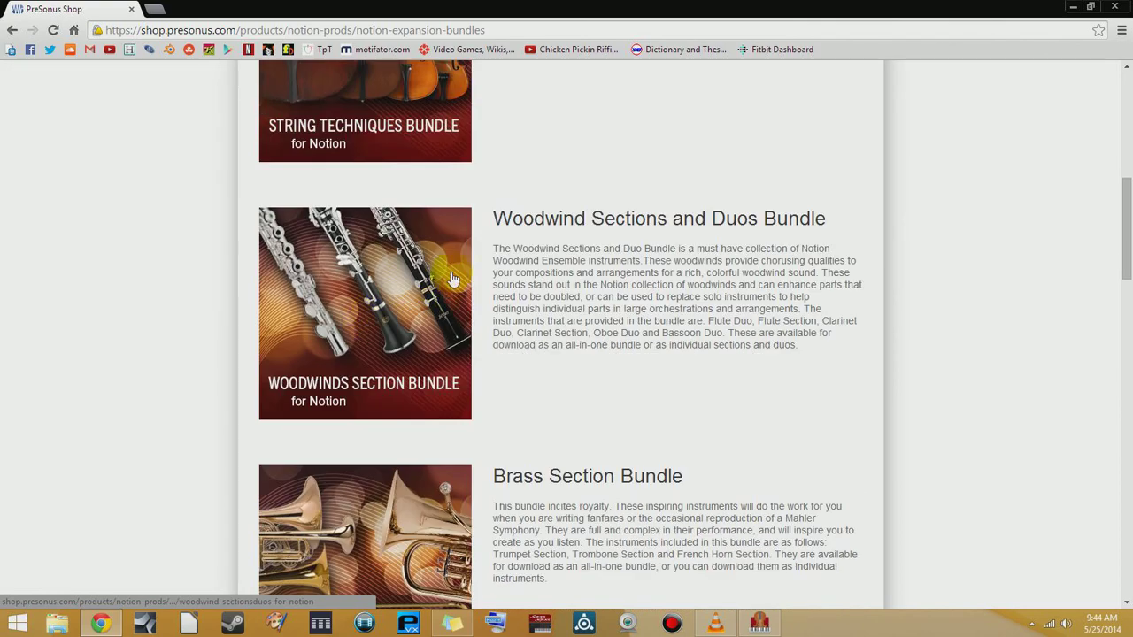
left_click(562, 217)
scroll(372, 257, "down", 3)
scroll(647, 288, "up", 2)
left_click(582, 211)
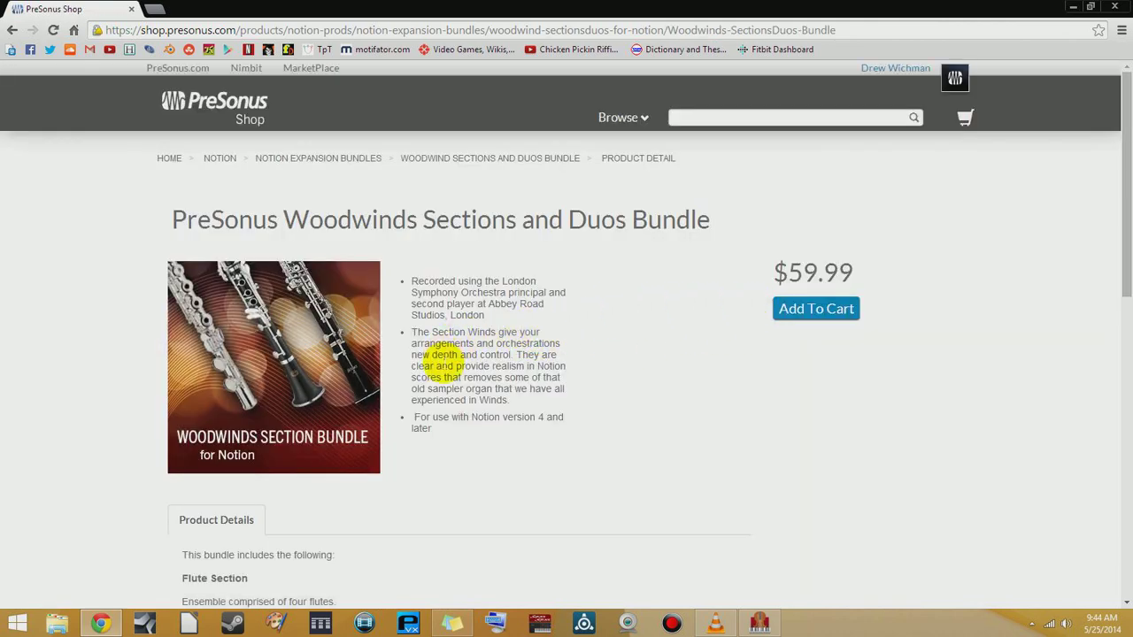
scroll(447, 365, "down", 2)
scroll(486, 363, "down", 3)
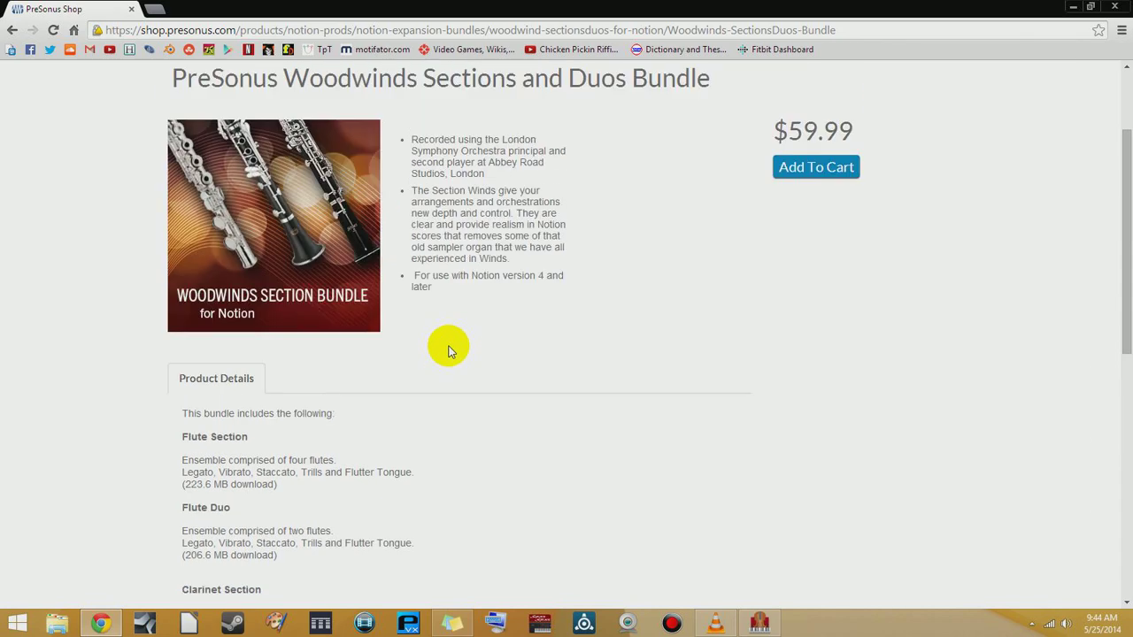
scroll(221, 194, "up", 2)
left_click(12, 30)
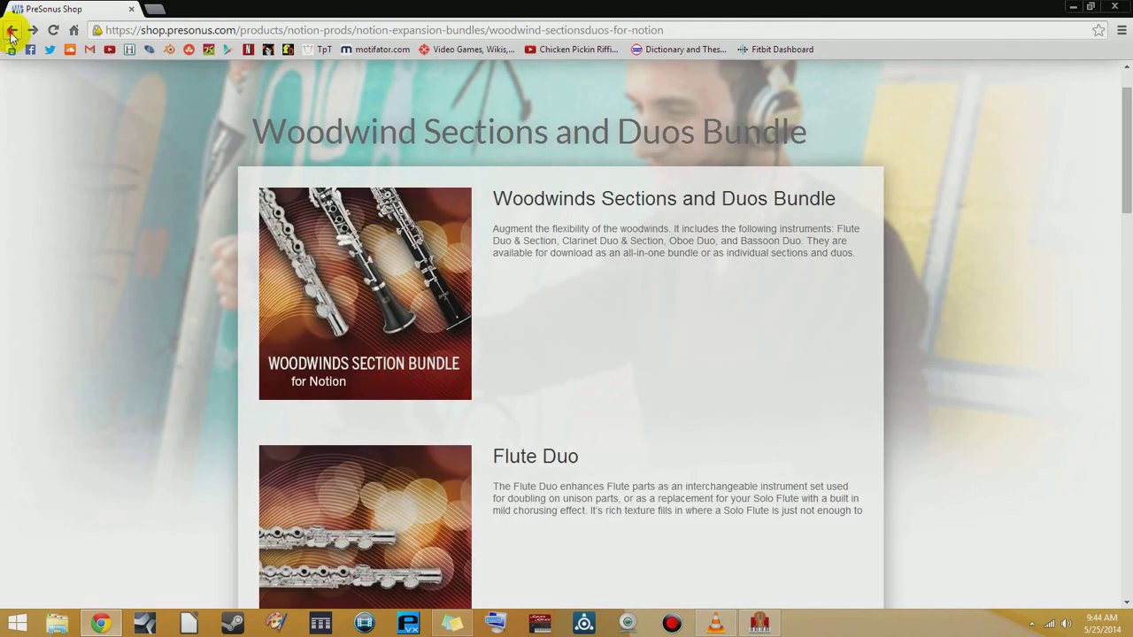
left_click(11, 31)
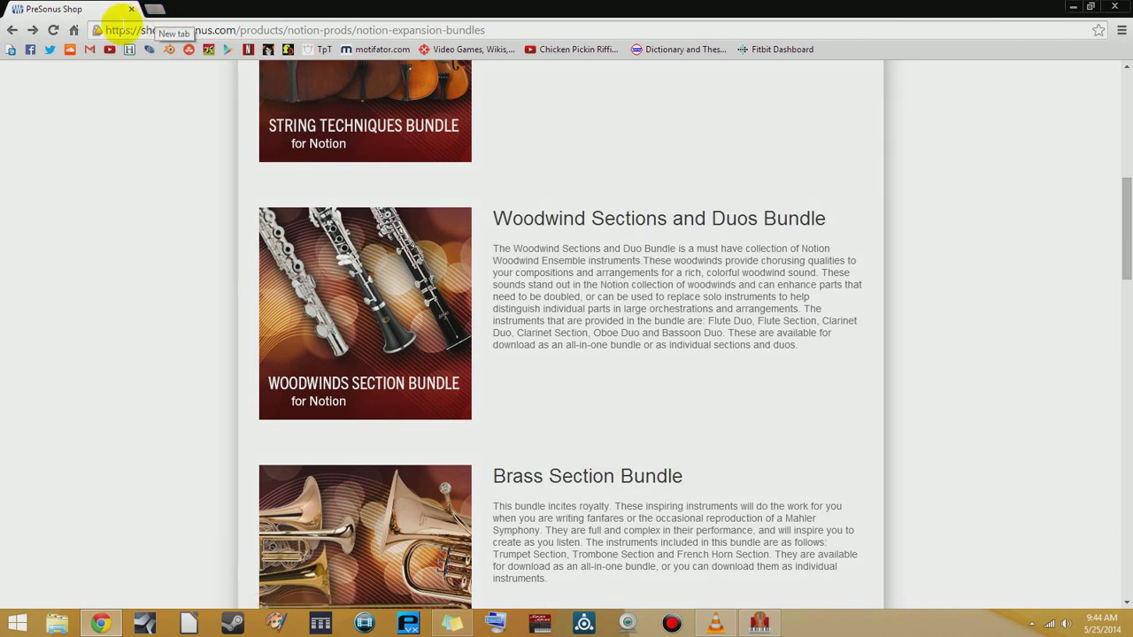
left_click(12, 30)
scroll(367, 292, "down", 5)
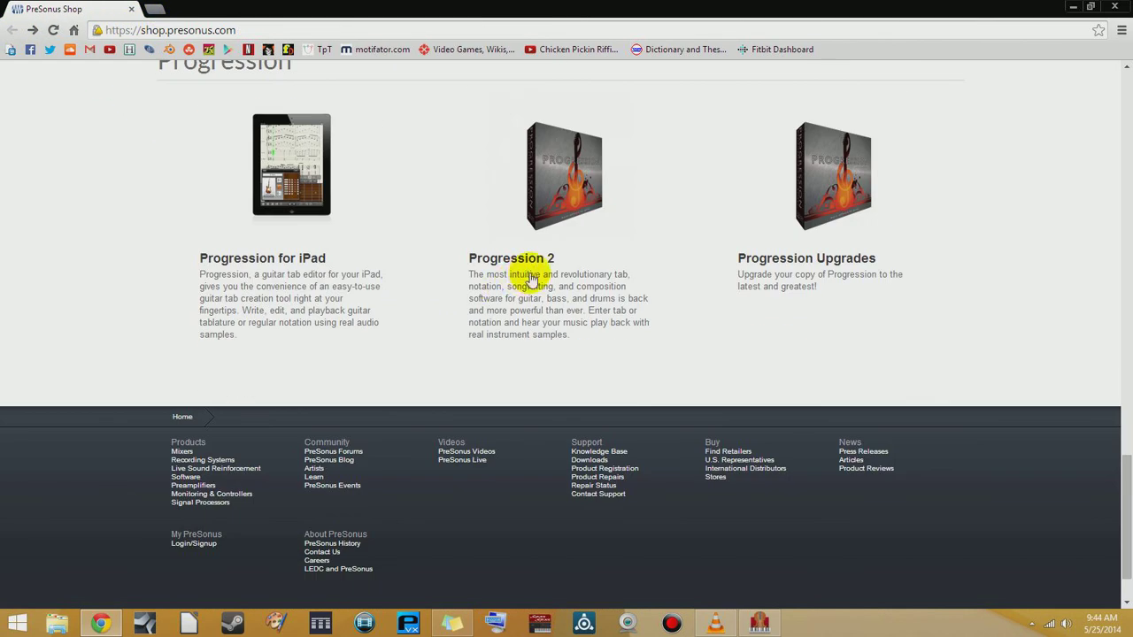
scroll(514, 270, "up", 6)
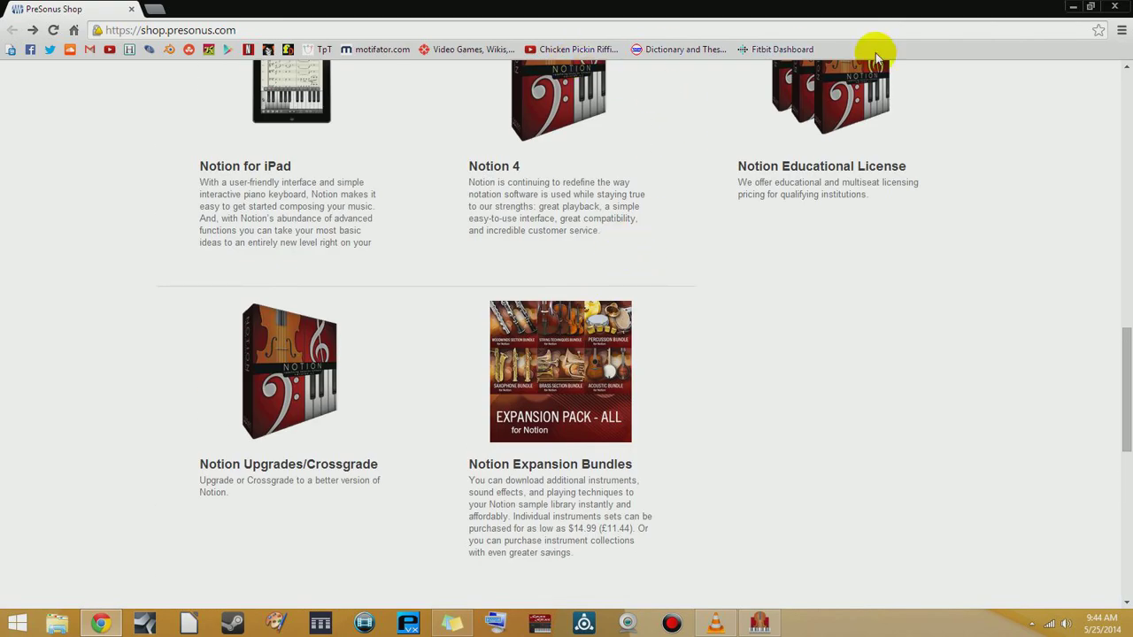
left_click(1074, 7)
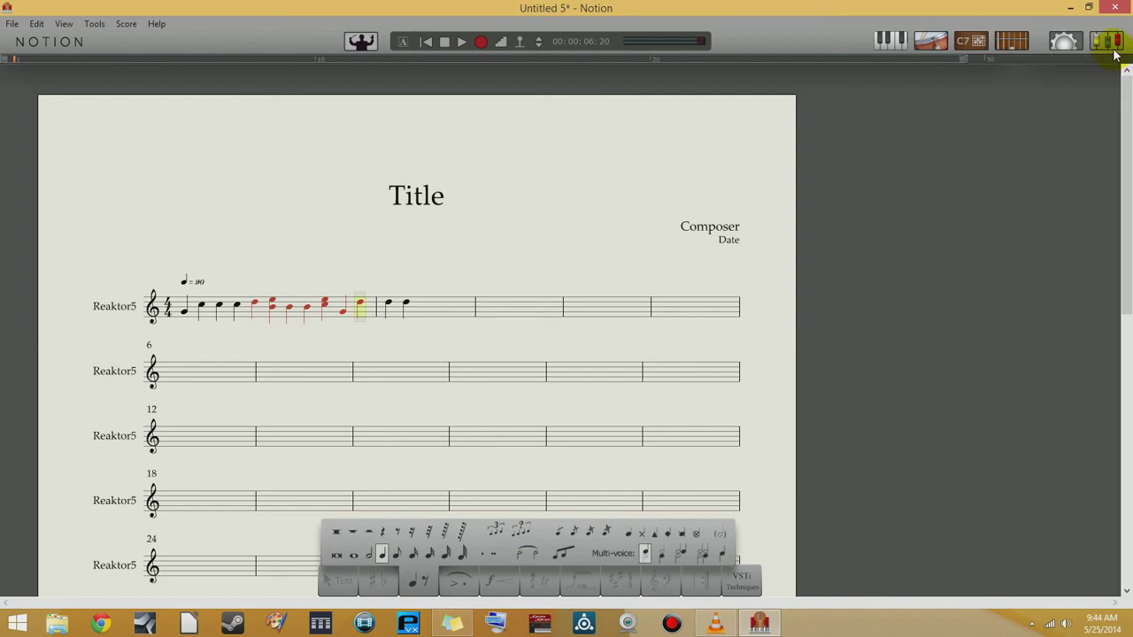
Step: Launch Studio One from the icon at the top right of Notion's toolbar
left_click(1064, 44)
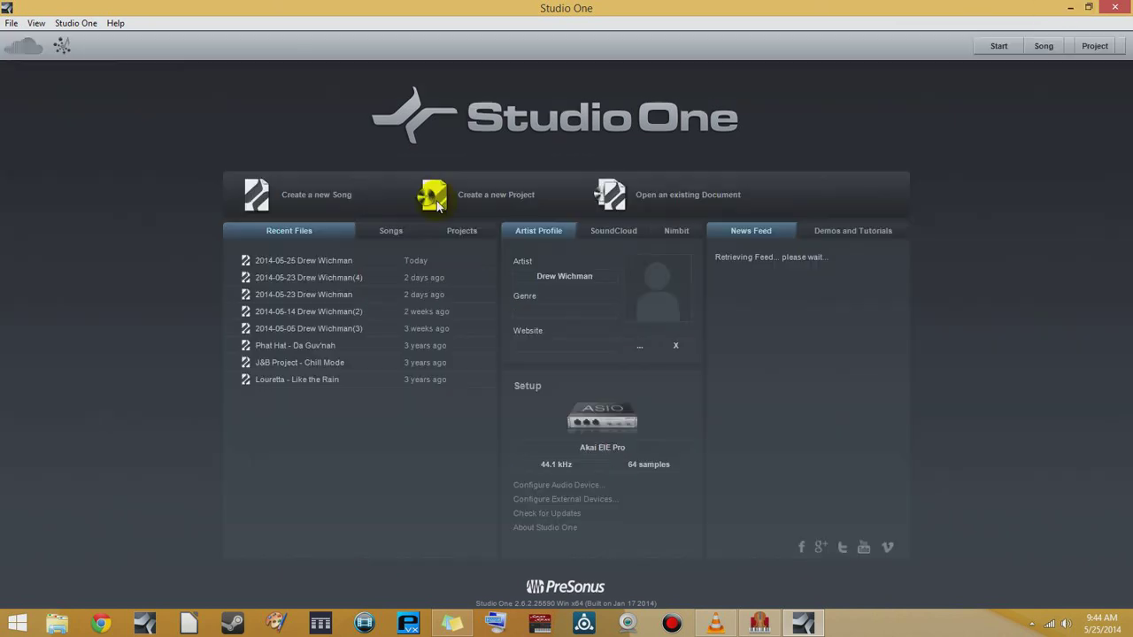
Step: Create an Empty Song in Studio One and add a mono audio track
left_click(301, 197)
double_click(350, 127)
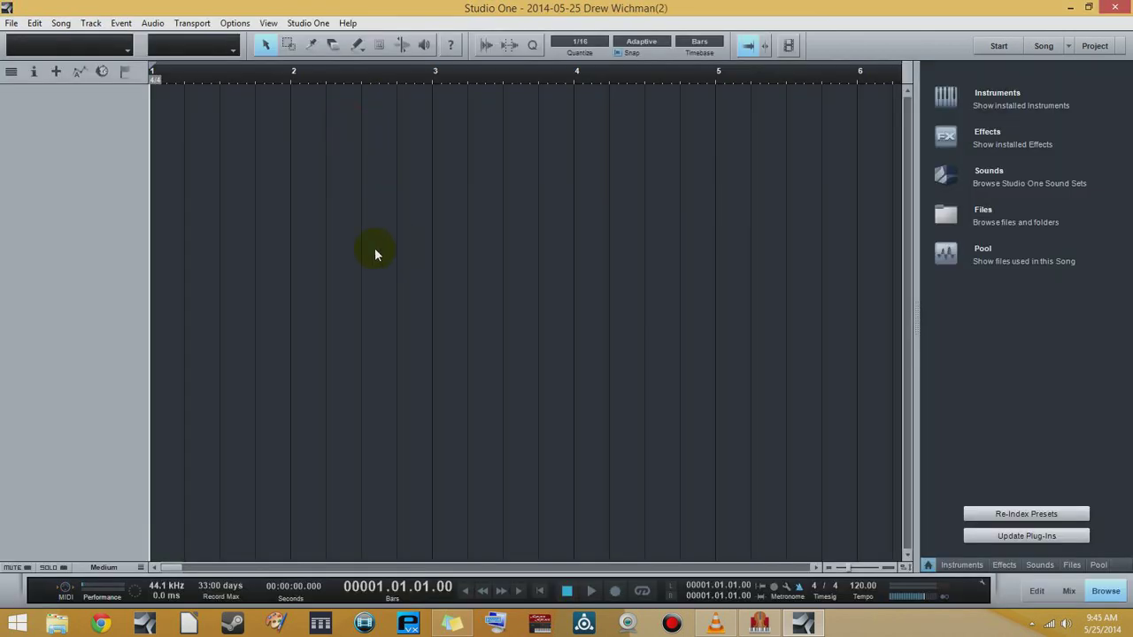
right_click(76, 163)
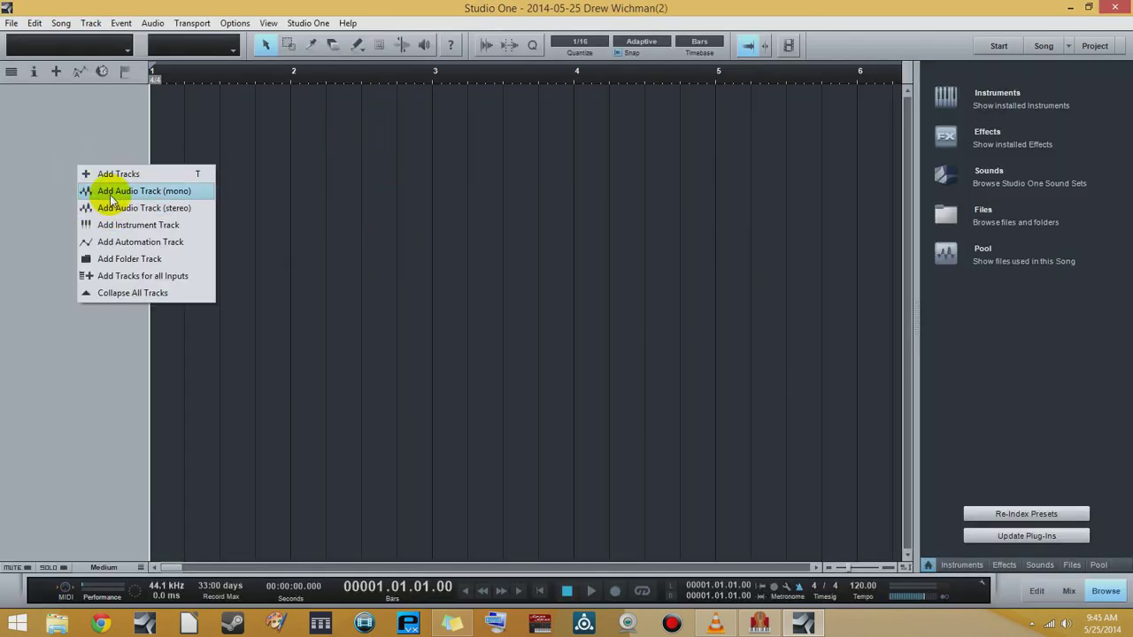
left_click(110, 192)
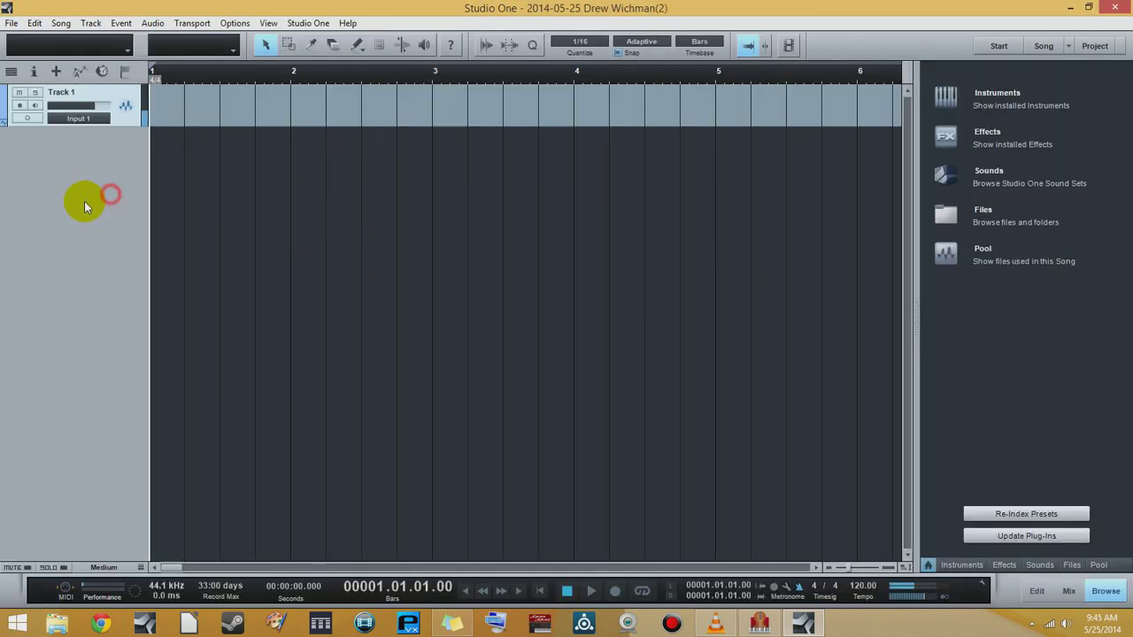
Step: Arm and disarm Track 1 for recording, then quit Studio One without saving
left_click(20, 106)
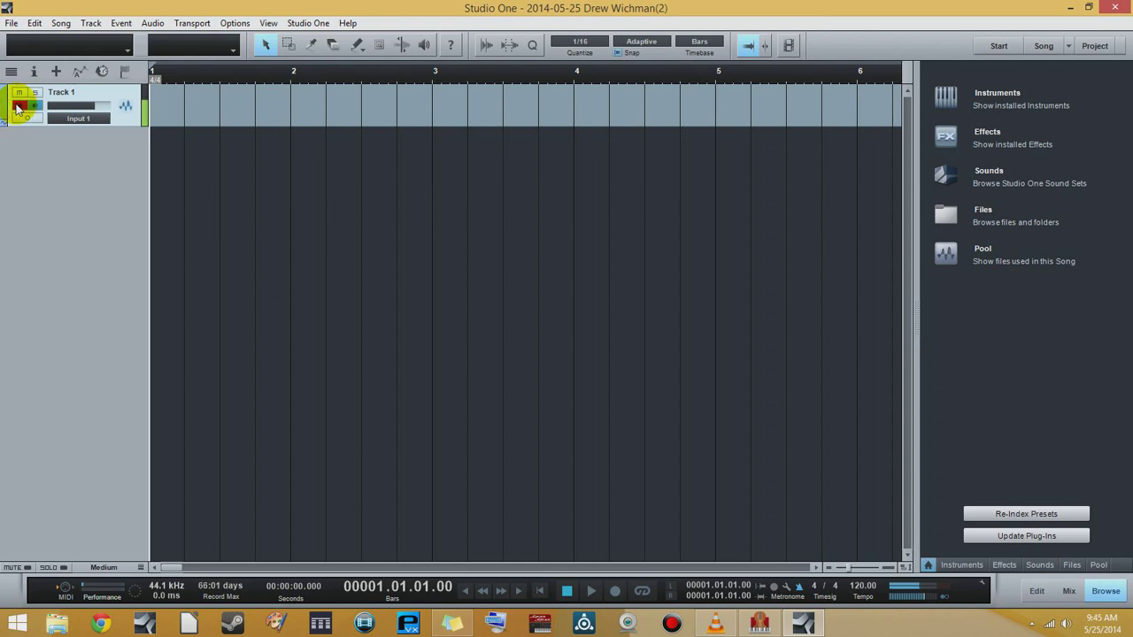
left_click(19, 105)
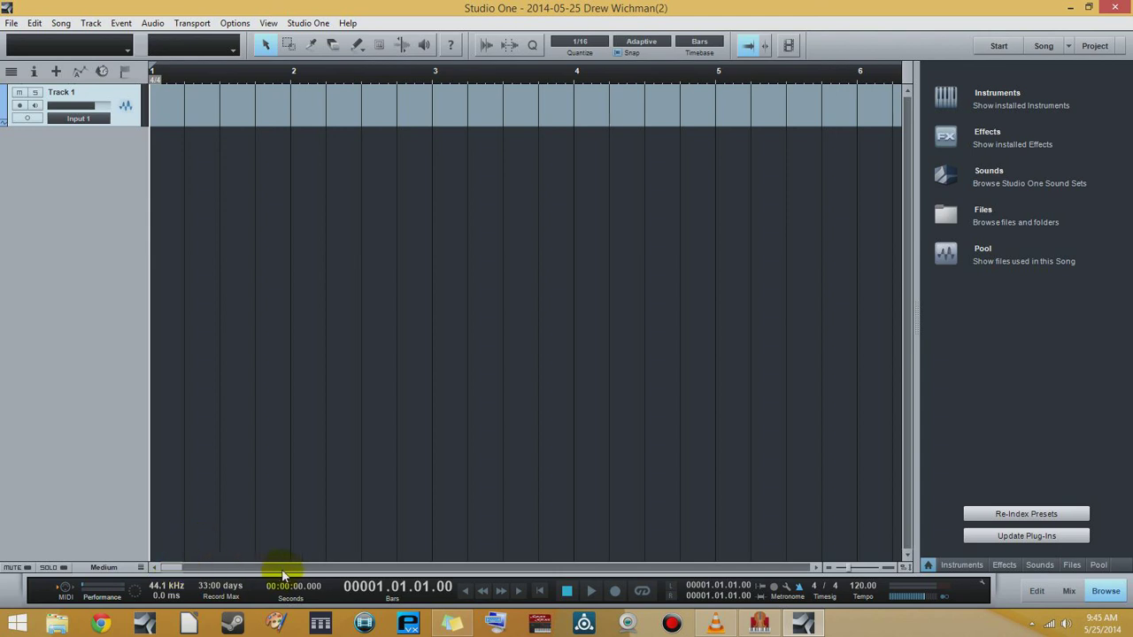
left_click(1111, 14)
left_click(626, 360)
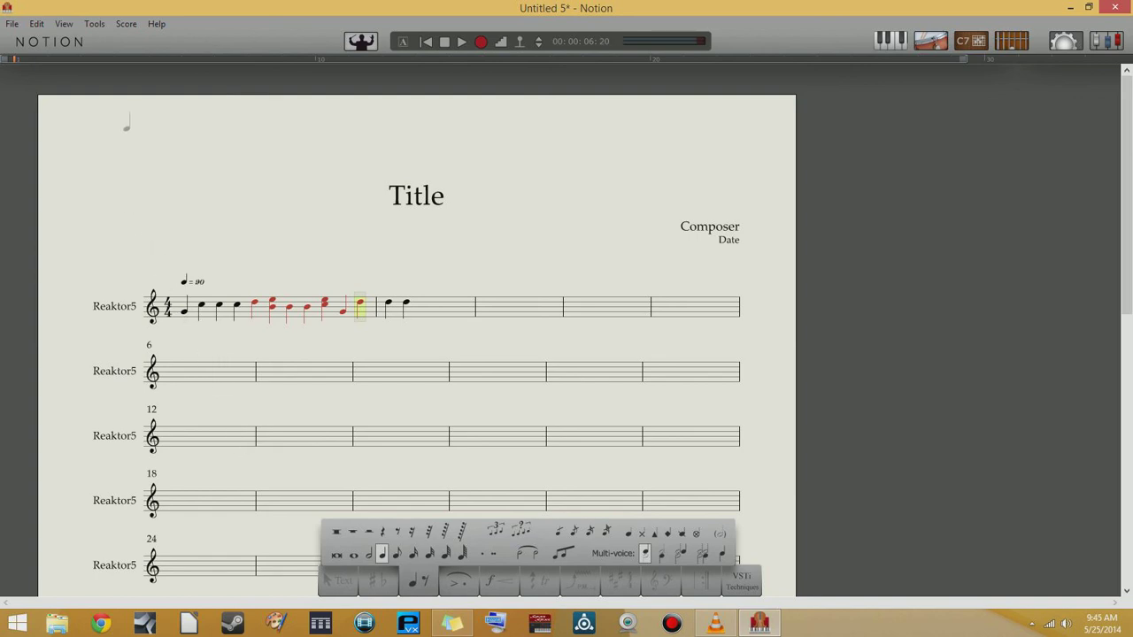
Step: After glancing at the Help menu, quit Notion and decline saving Untitled 5
left_click(156, 26)
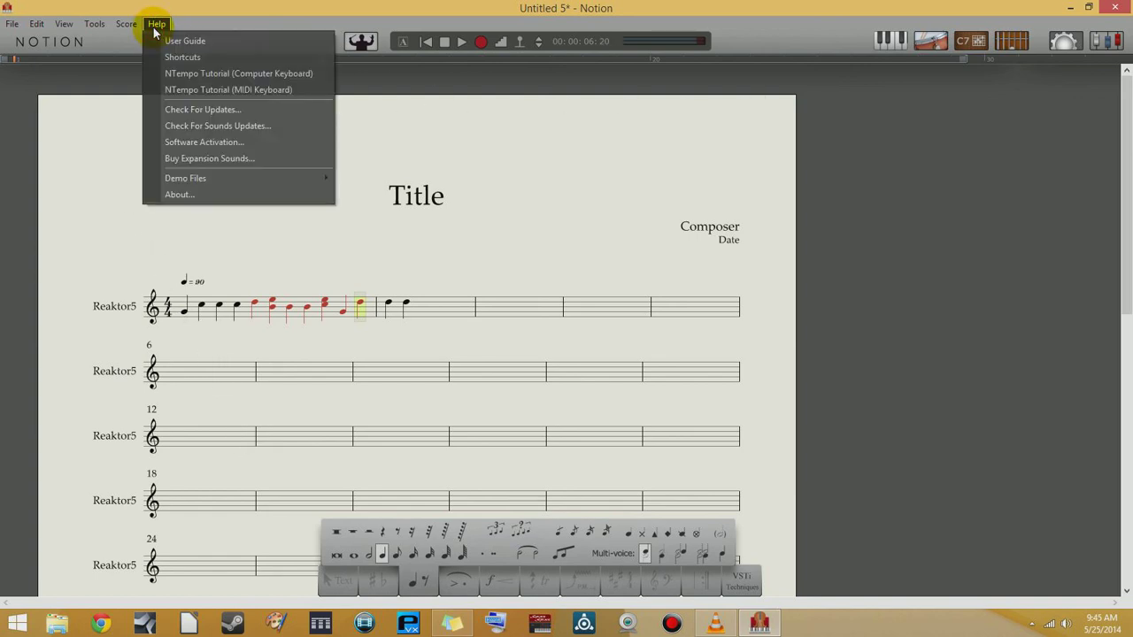
left_click(177, 40)
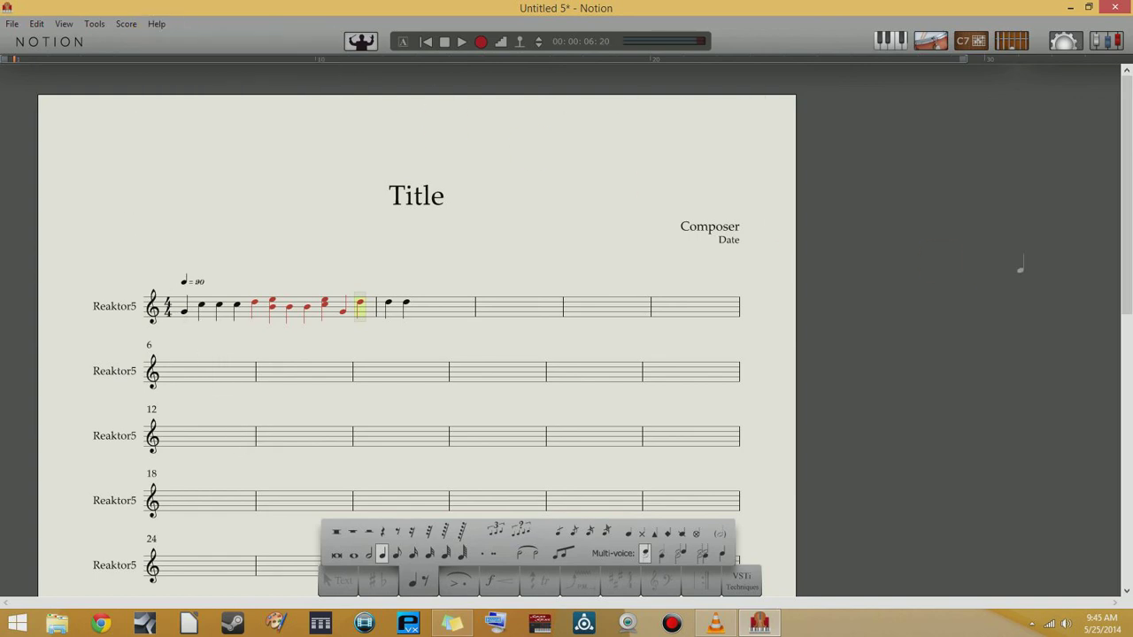
left_click(1117, 8)
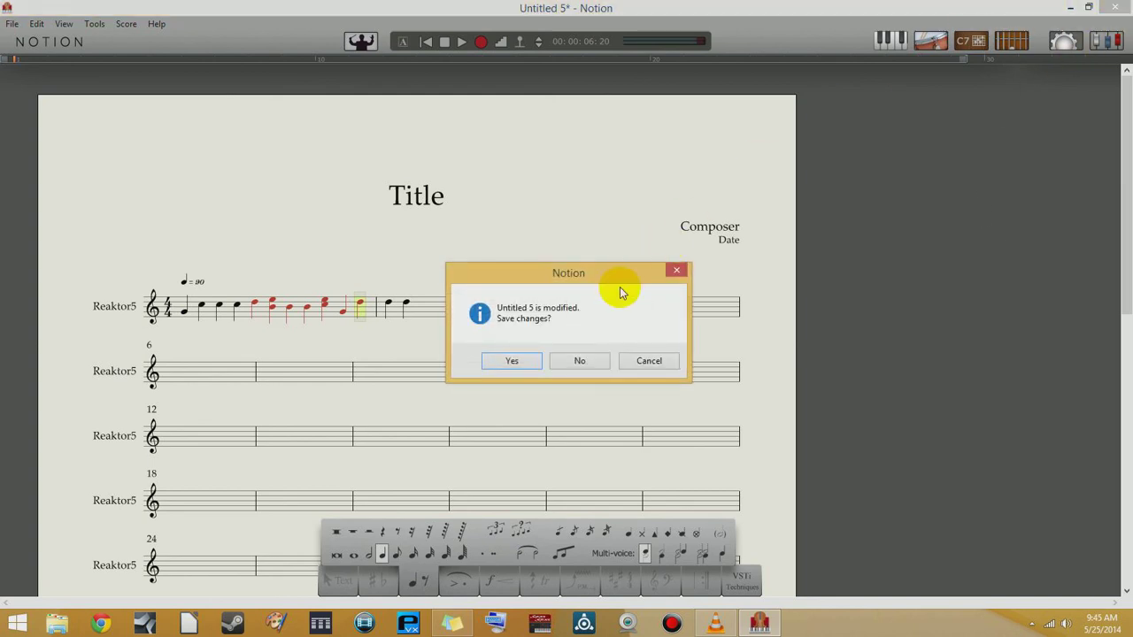
left_click(580, 360)
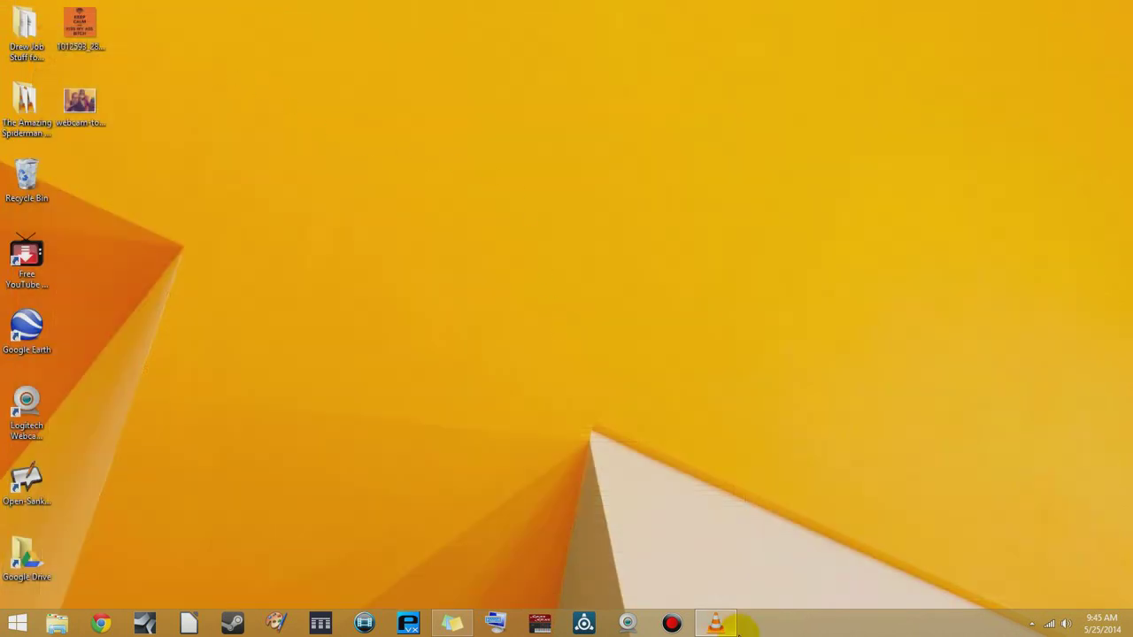
left_click(670, 622)
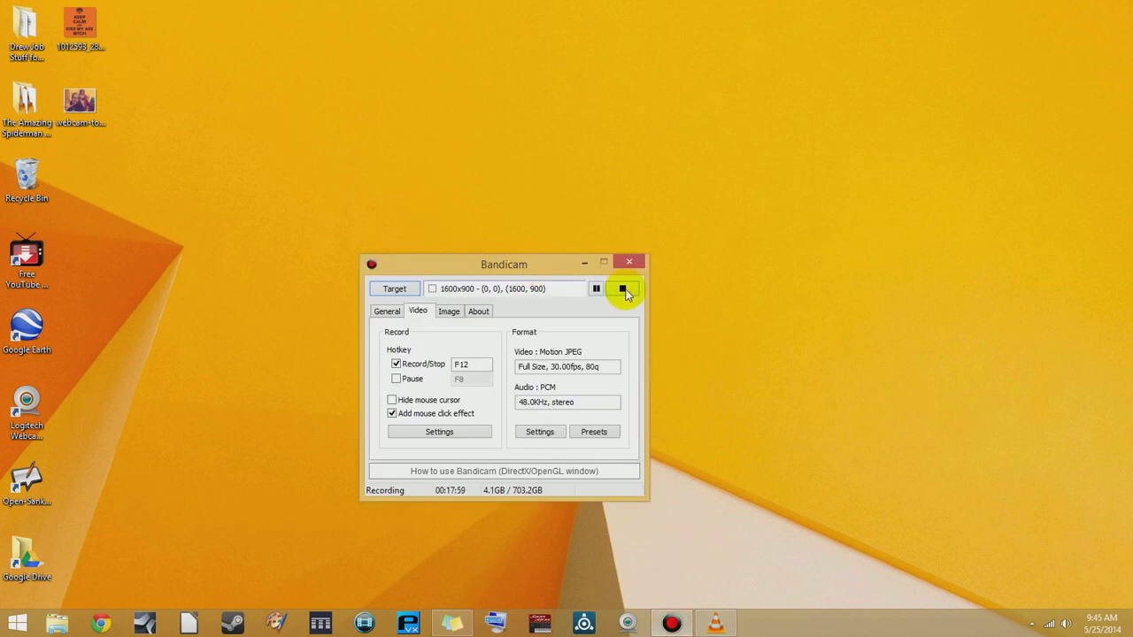